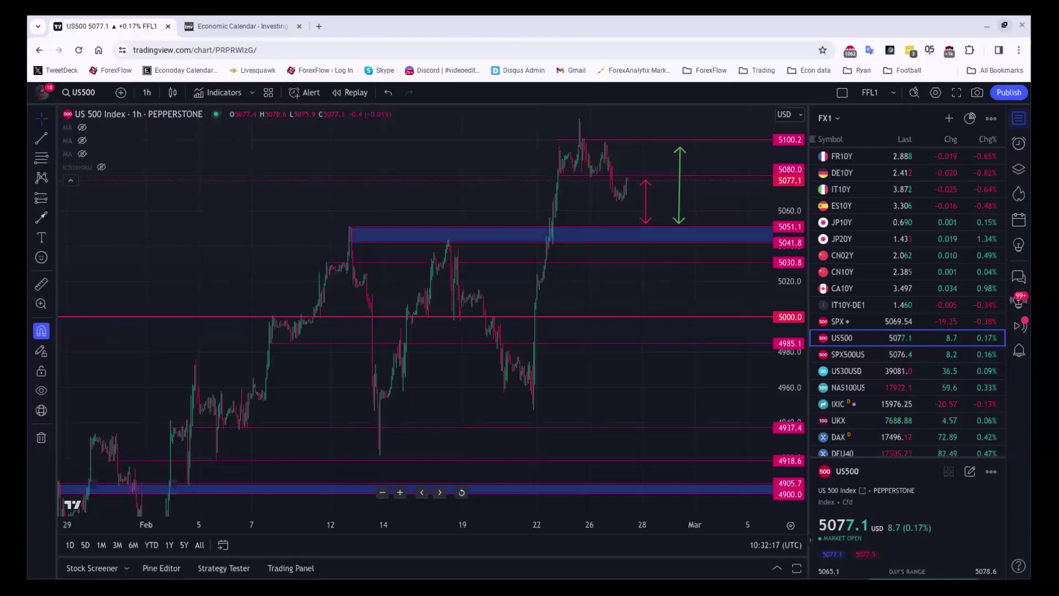
# Show Investing.com's economic calendar with Tuesday, February 27, 2024 releases and central bank rates
pyautogui.click(240, 18)
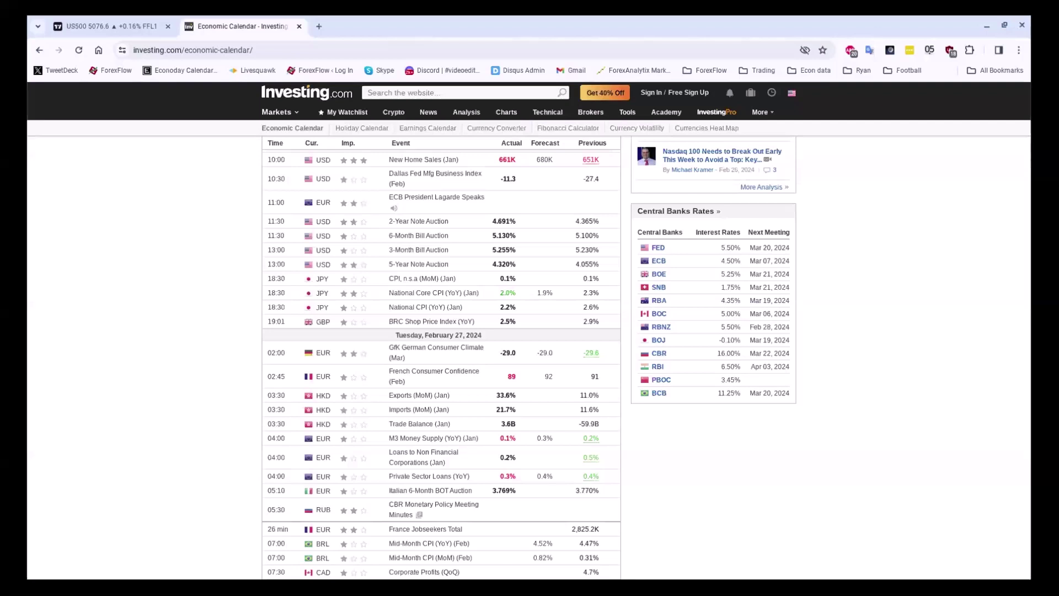
# Replace the US500 chart with the Japan 10-year bond yield, JP10Y, from the FX1 watchlist
pyautogui.click(74, 26)
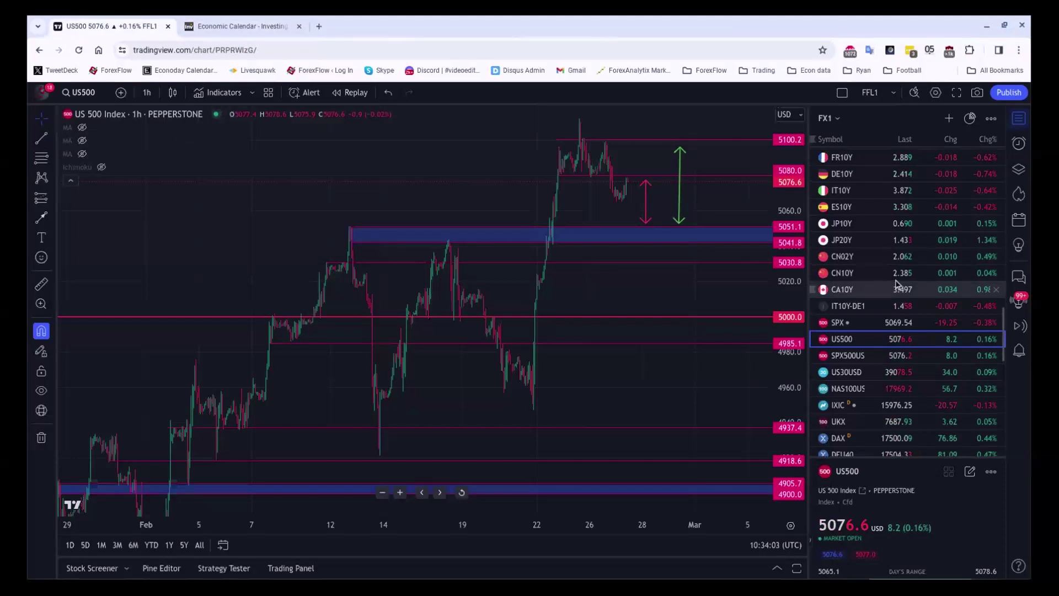
pyautogui.scroll(1, 898, 284)
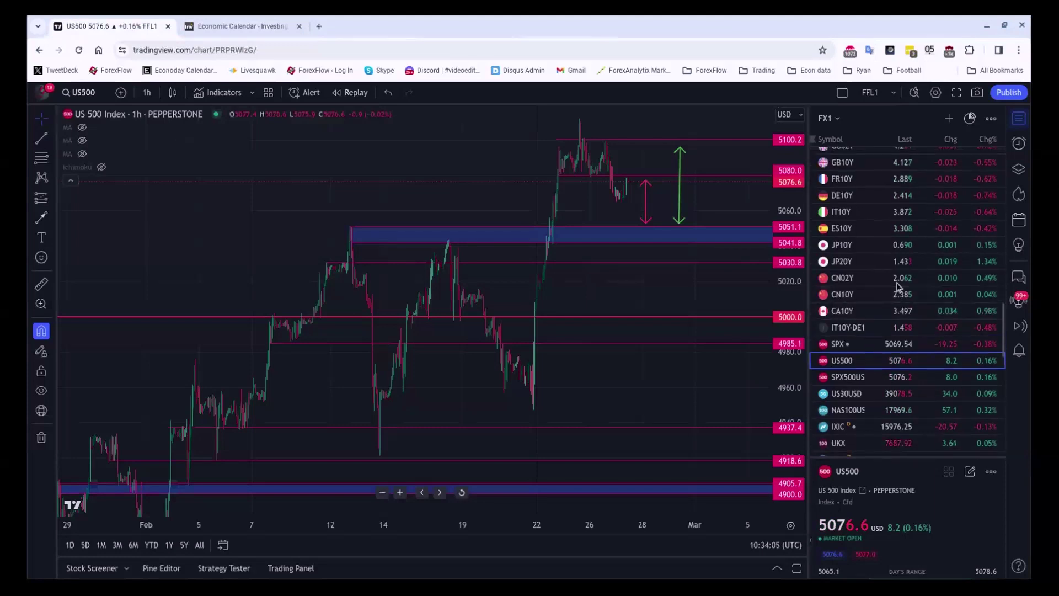
pyautogui.click(904, 246)
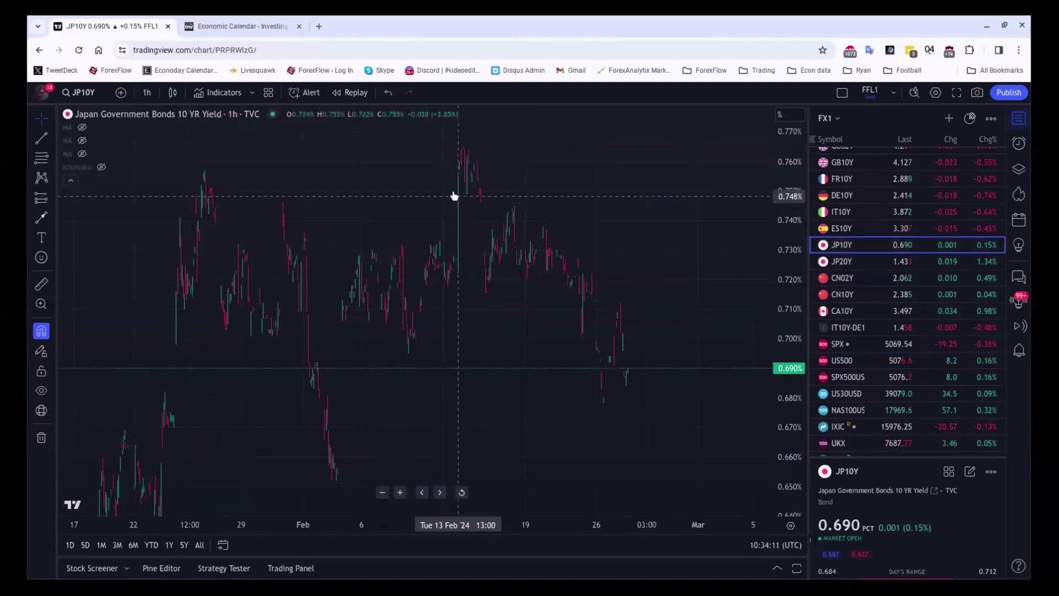
# Load the Japan 2-year government bond yield, JP02Y, by searching for JP02
pyautogui.click(60, 87)
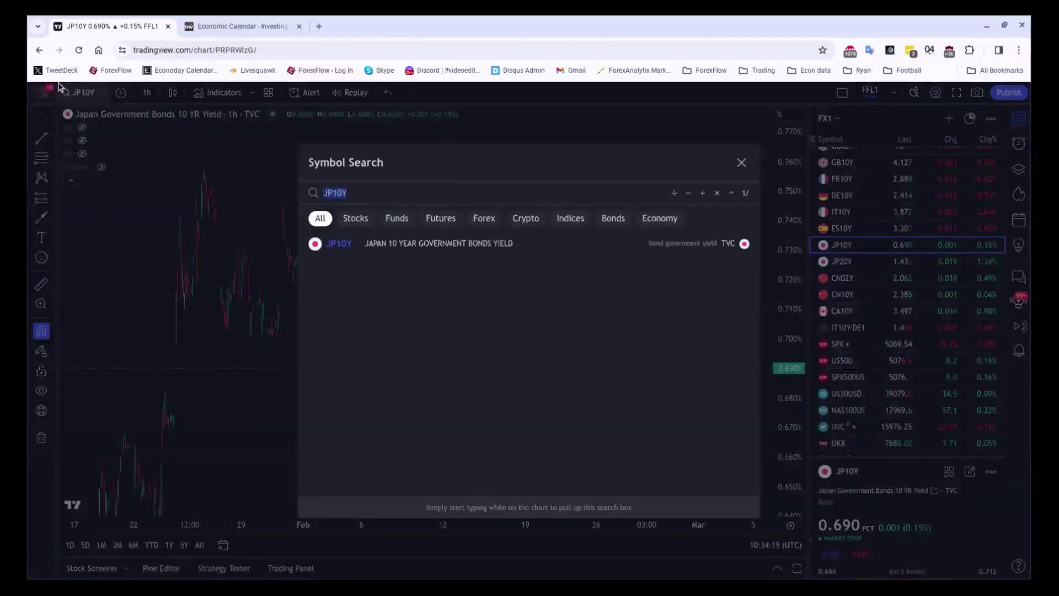
pyautogui.write('JP02')
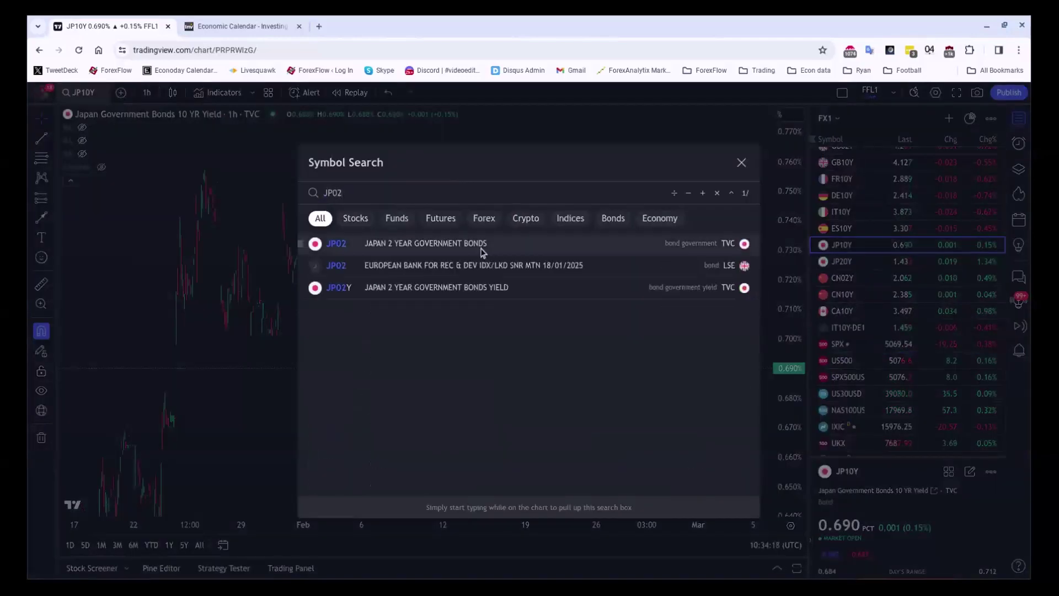
pyautogui.click(481, 289)
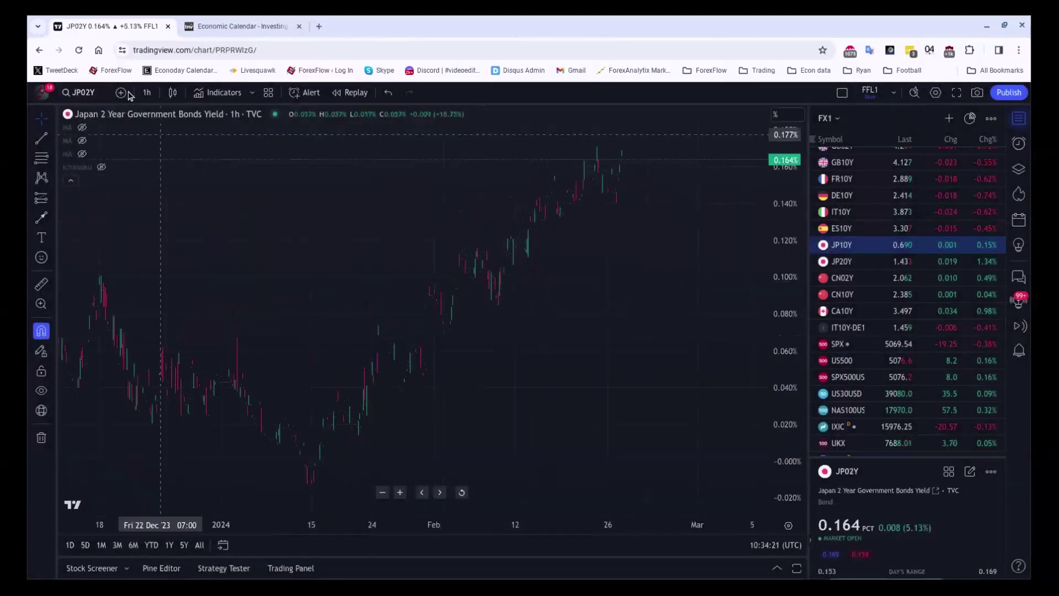
# Put JP02Y on daily candles, reset the view, and zoom out back to 2021
pyautogui.click(146, 92)
pyautogui.click(152, 366)
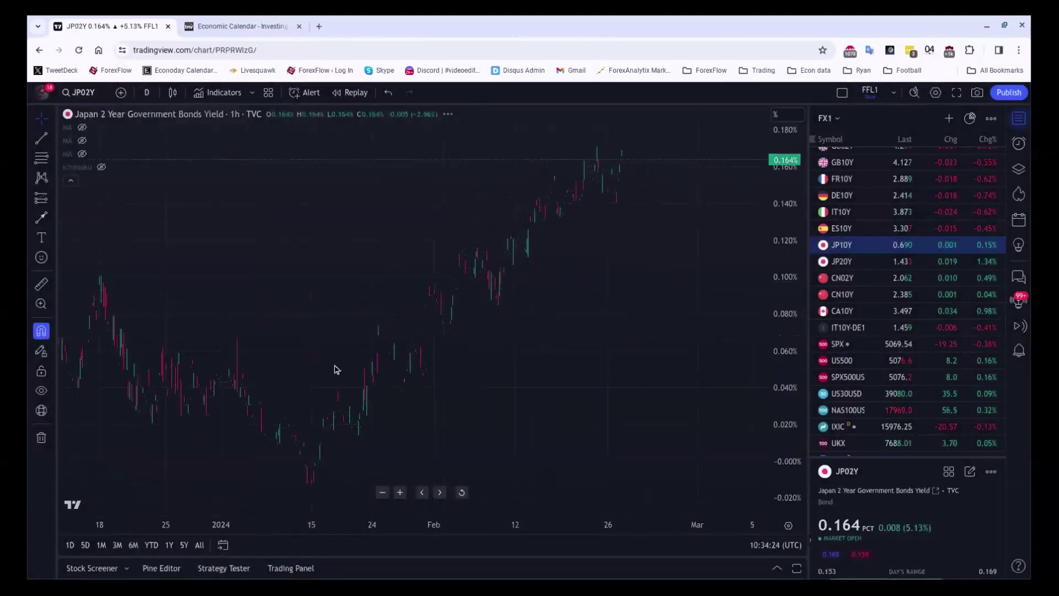
pyautogui.scroll(-3, 651, 367)
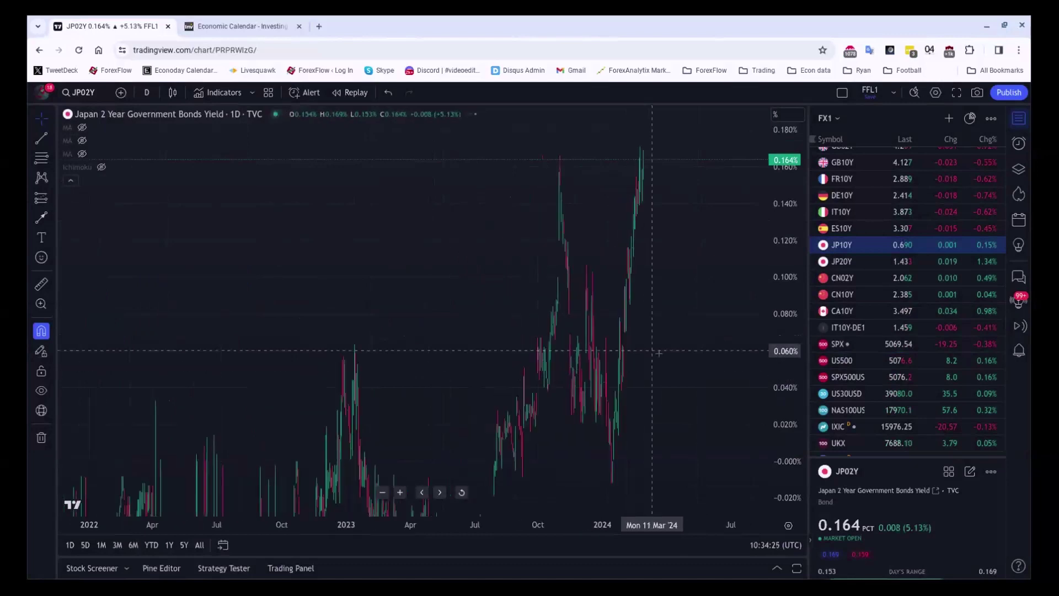
pyautogui.click(461, 492)
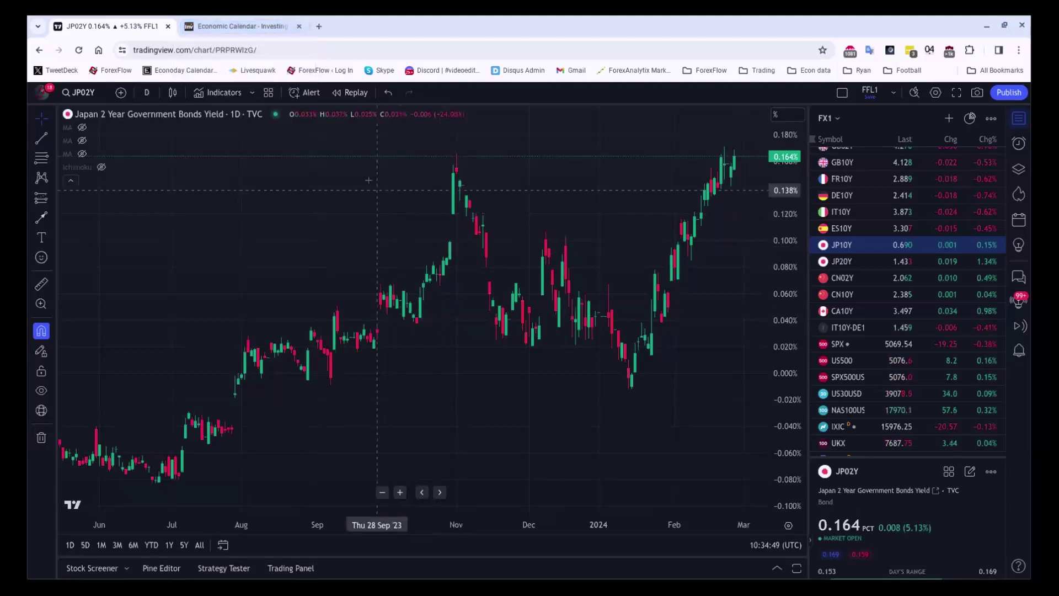
pyautogui.scroll(-1, 367, 180)
pyautogui.scroll(-5, 367, 180)
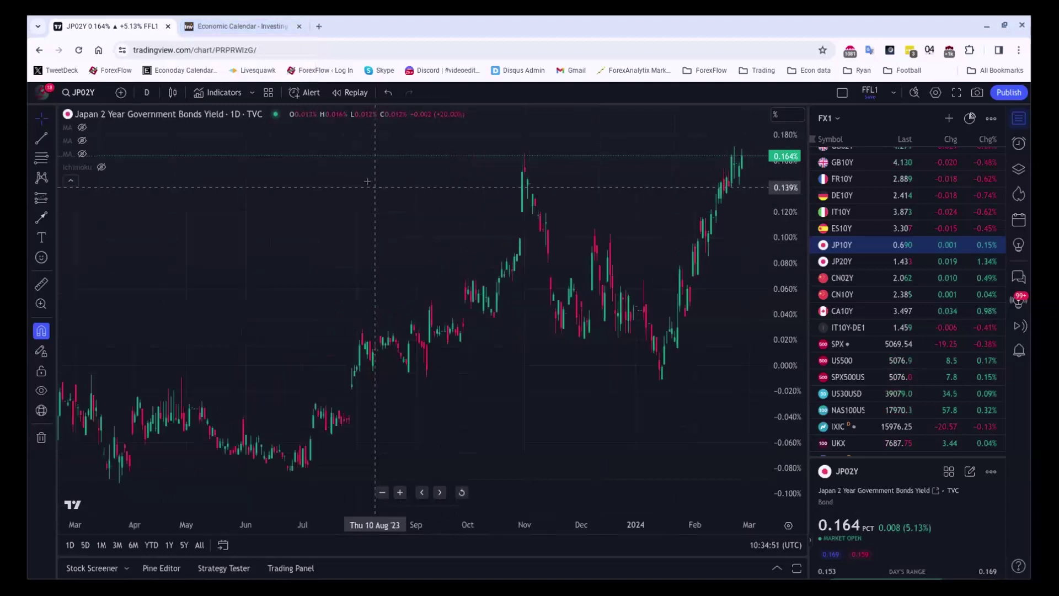
pyautogui.scroll(-3, 370, 201)
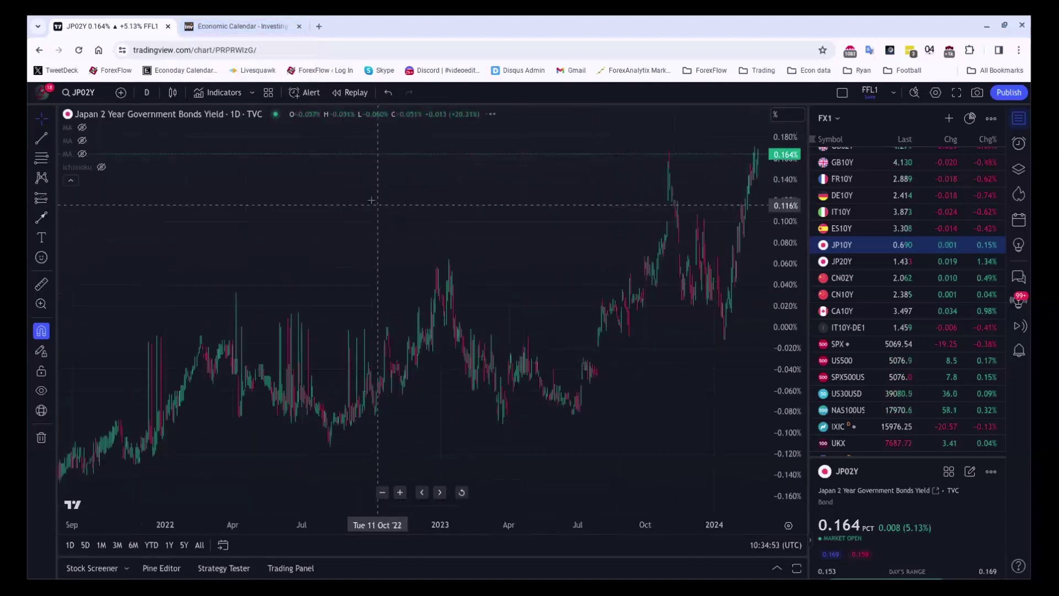
pyautogui.scroll(-1, 903, 275)
pyautogui.scroll(-2, 902, 275)
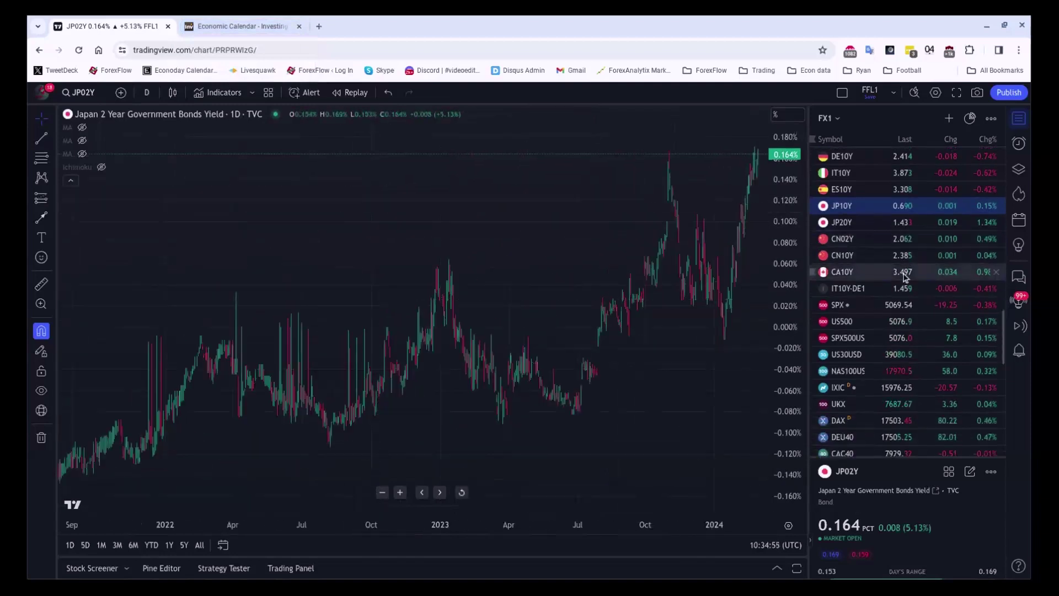
# Add JP02Y to the FX1 watchlist from the chart's right-click menu
pyautogui.rightClick(715, 392)
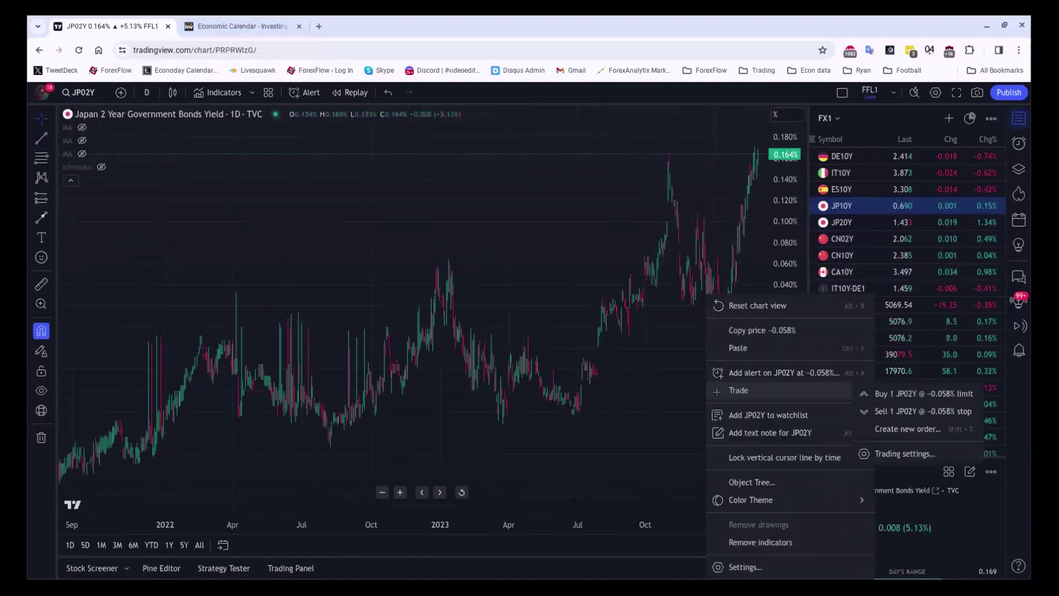
pyautogui.moveTo(752, 414)
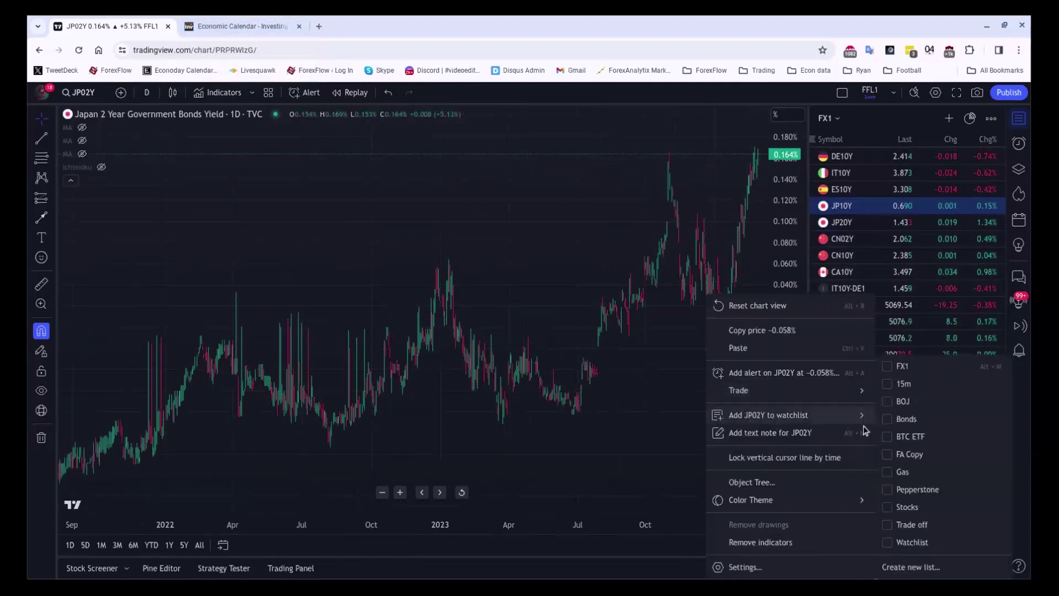
pyautogui.click(906, 367)
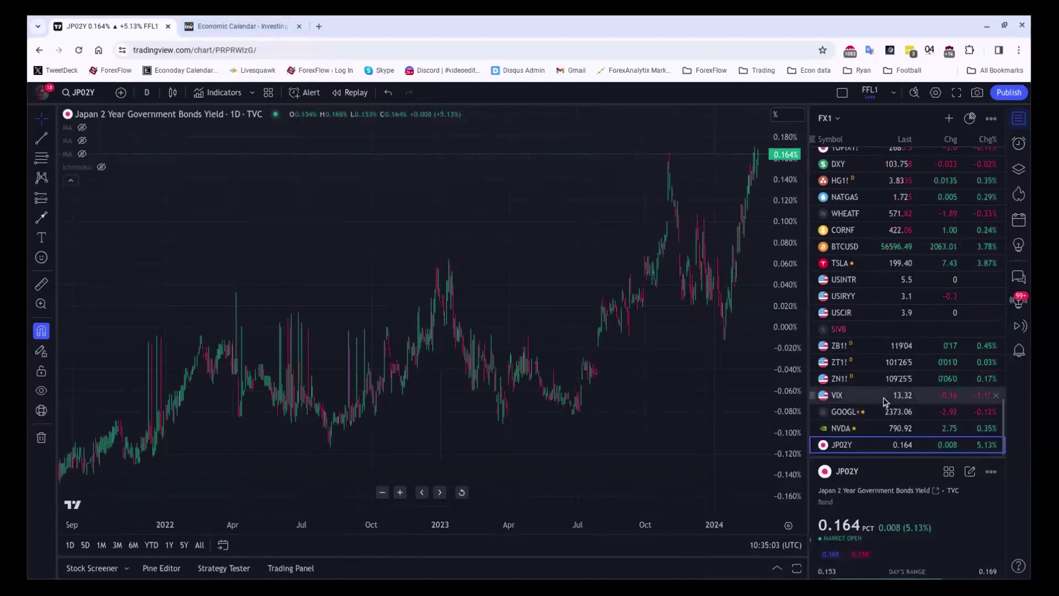
pyautogui.scroll(4, 882, 400)
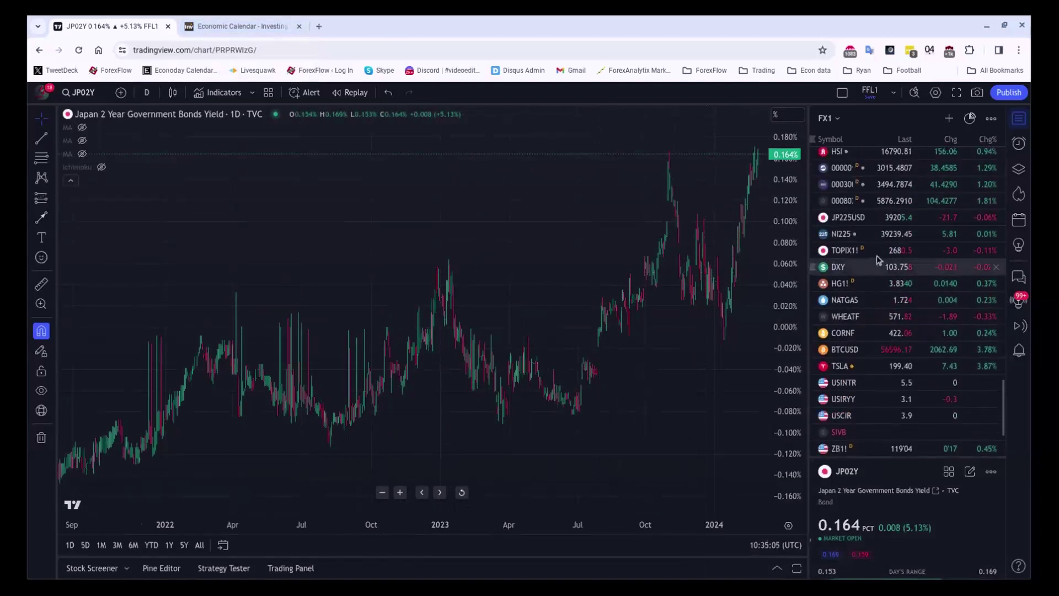
# Chart the Nikkei 225 on 1-week candles, zoomed out to cover 1976–2024
pyautogui.click(865, 232)
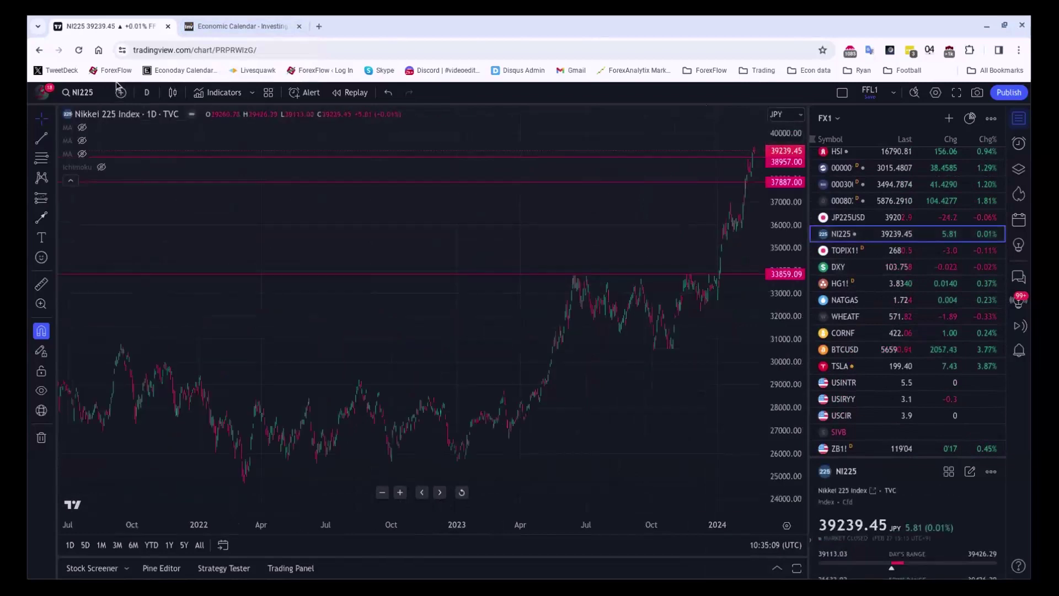
pyautogui.click(147, 92)
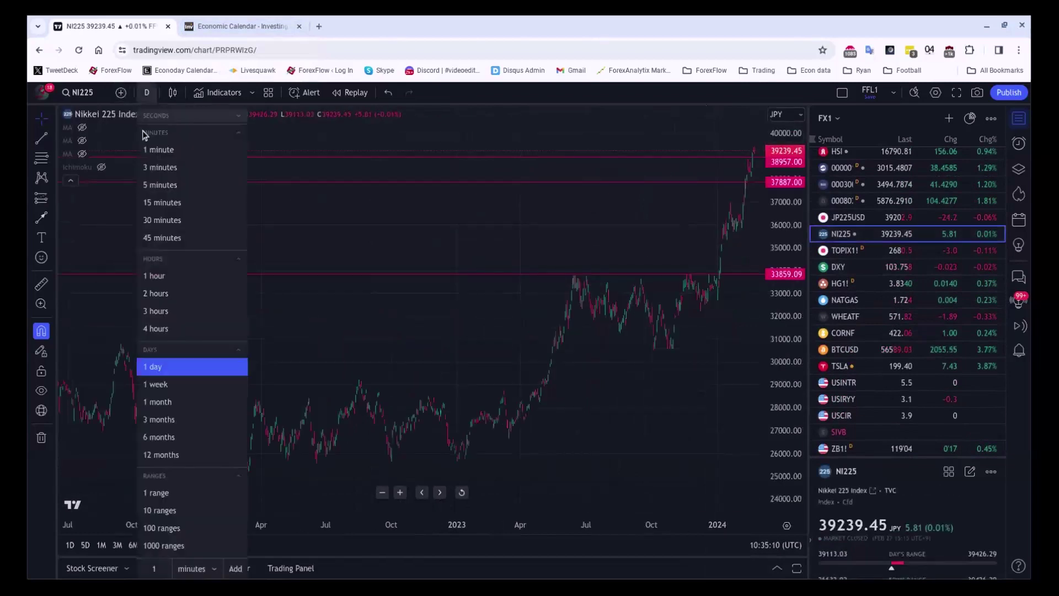
pyautogui.click(155, 384)
pyautogui.scroll(-10, 364, 322)
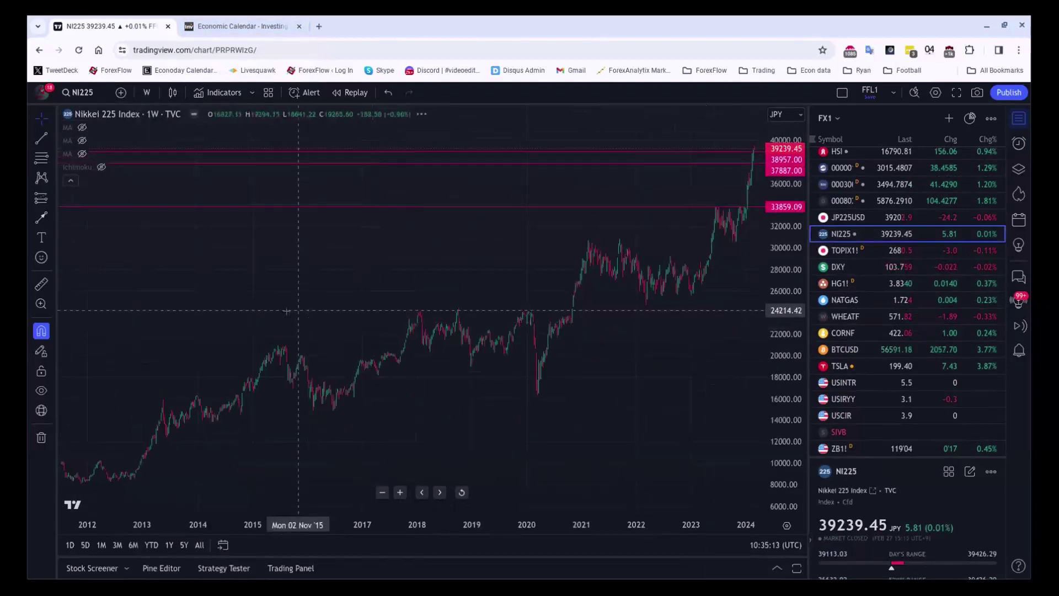
pyautogui.scroll(-5, 397, 316)
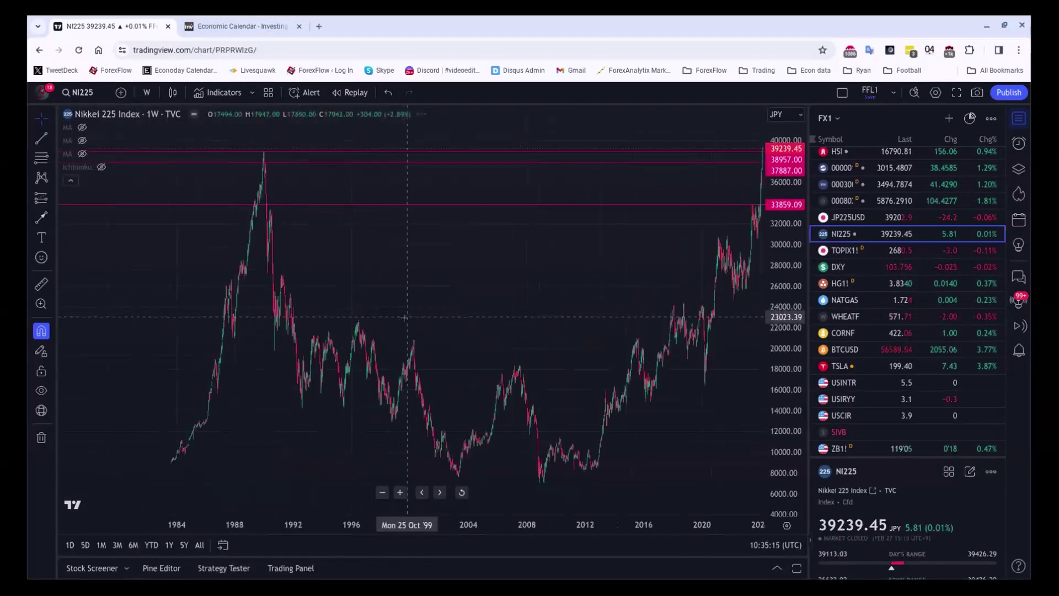
pyautogui.scroll(-4, 907, 386)
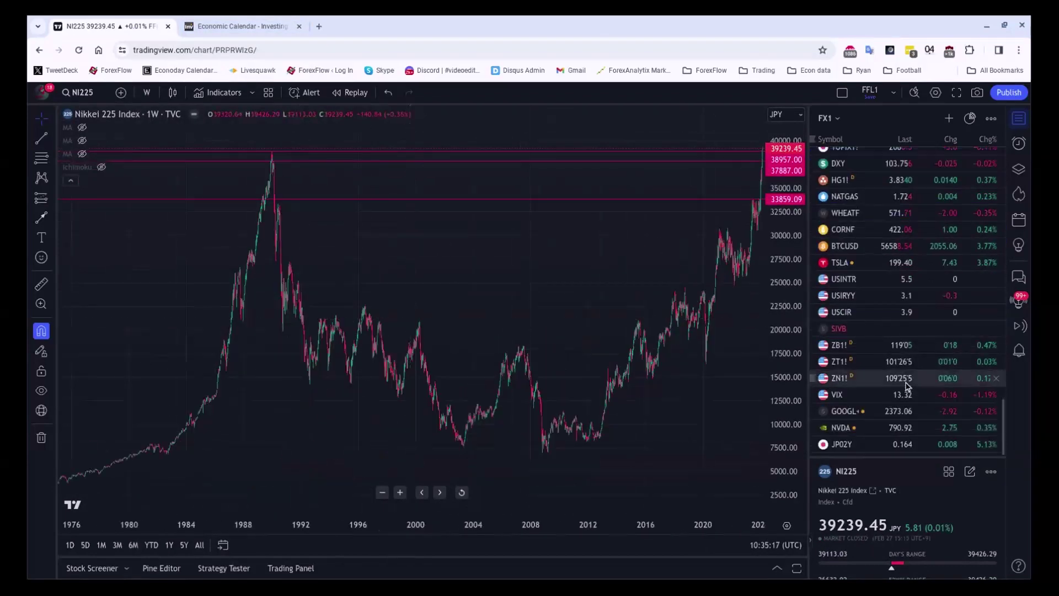
# Chart JP02Y zoomed in from 2009 and move its watchlist row just above JP10Y
pyautogui.click(880, 451)
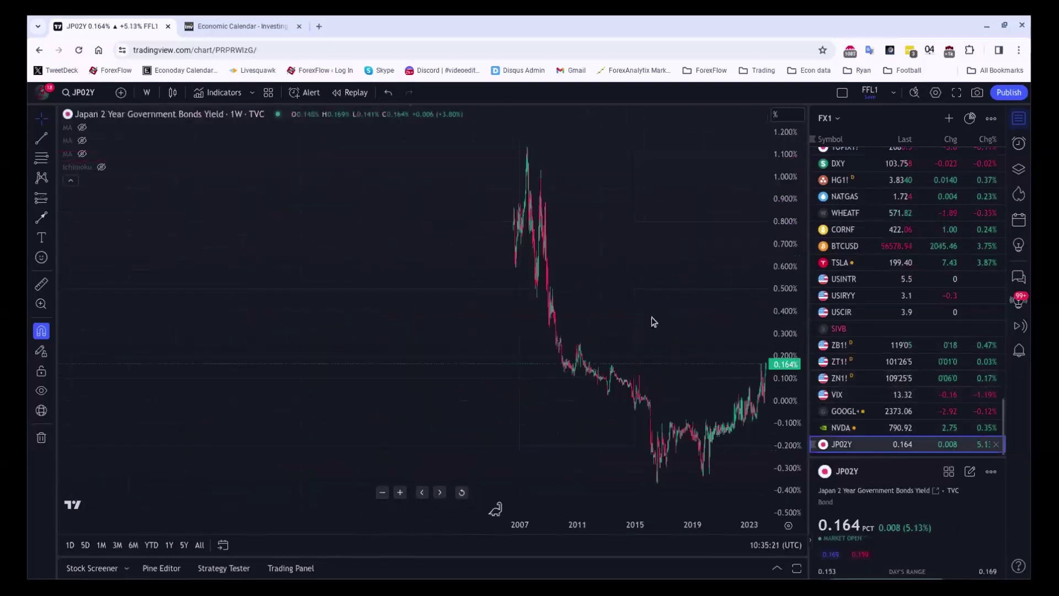
pyautogui.scroll(5, 621, 291)
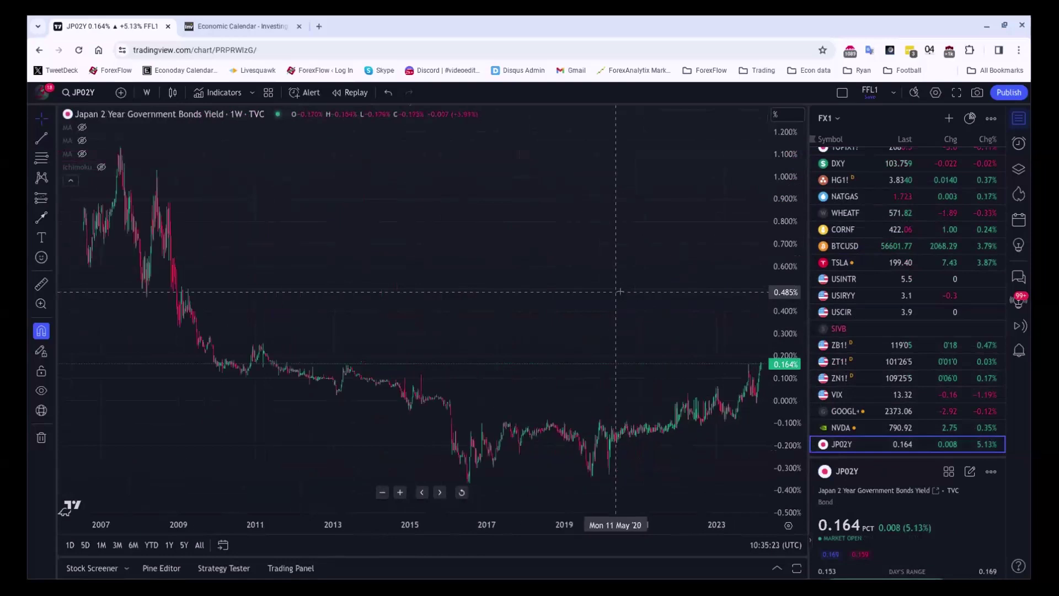
pyautogui.scroll(2, 620, 290)
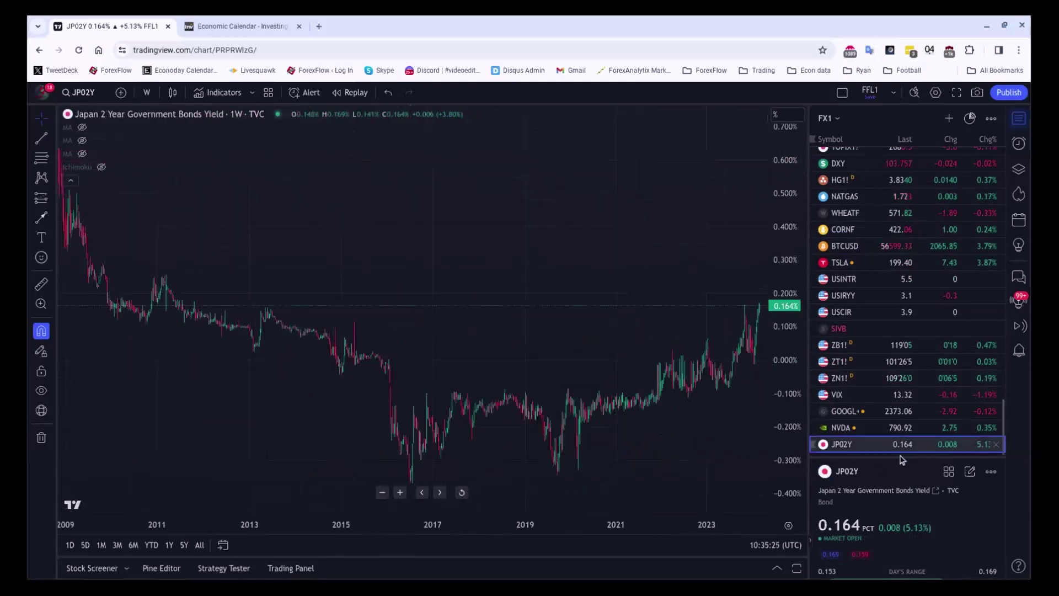
pyautogui.moveTo(900, 445); pyautogui.dragTo(907, 343)
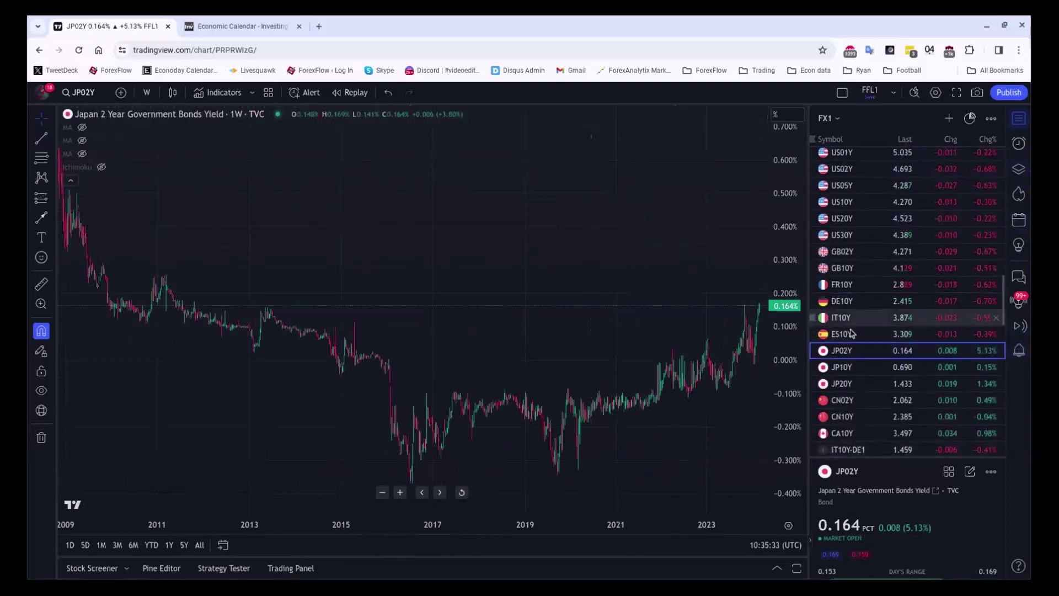
pyautogui.click(881, 367)
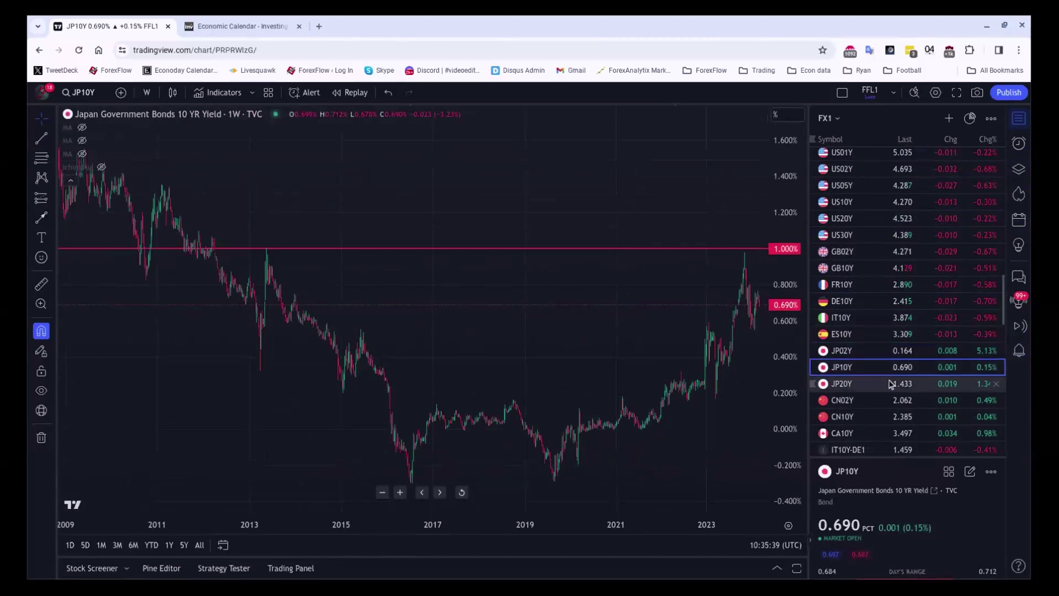
pyautogui.click(878, 356)
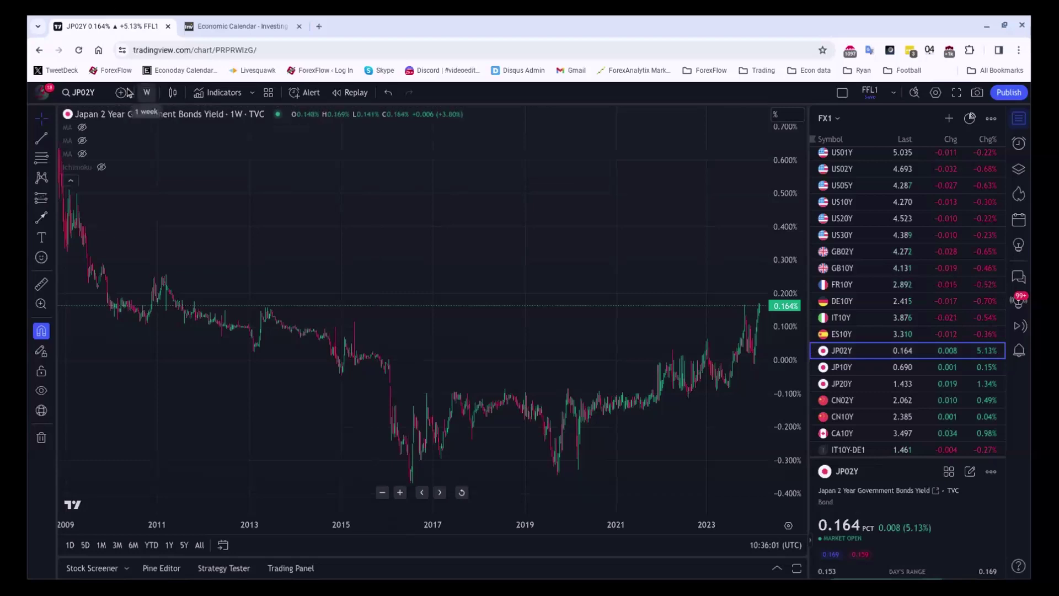
# Change the JP02Y yield chart from weekly to 1-day candles
pyautogui.click(146, 92)
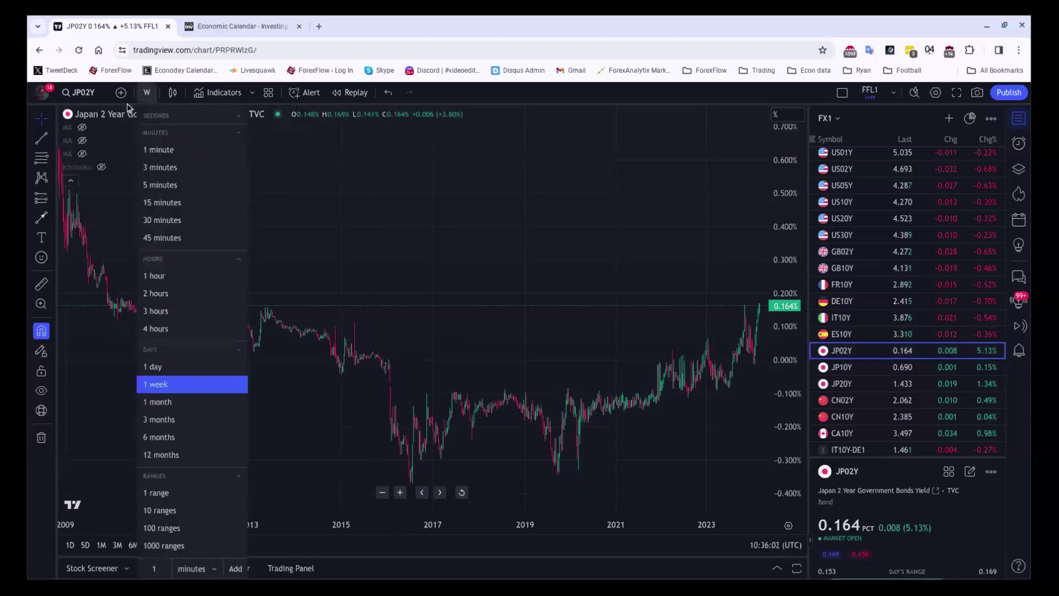
pyautogui.click(152, 368)
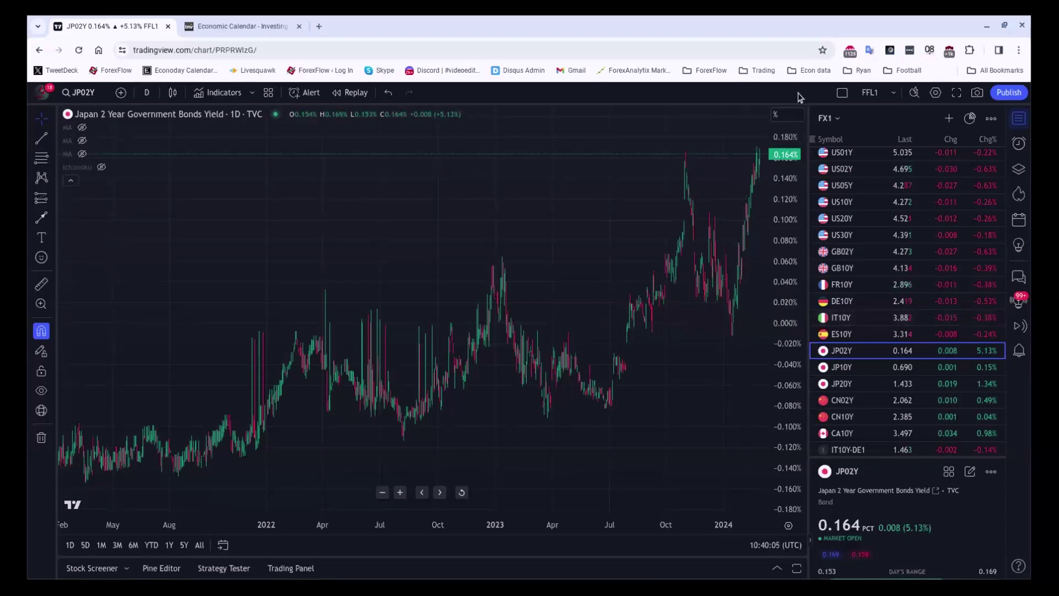
# Review the daily Japan 2-year yield chart, then return to the Investing.com economic calendar
pyautogui.scroll(-10, 894, 250)
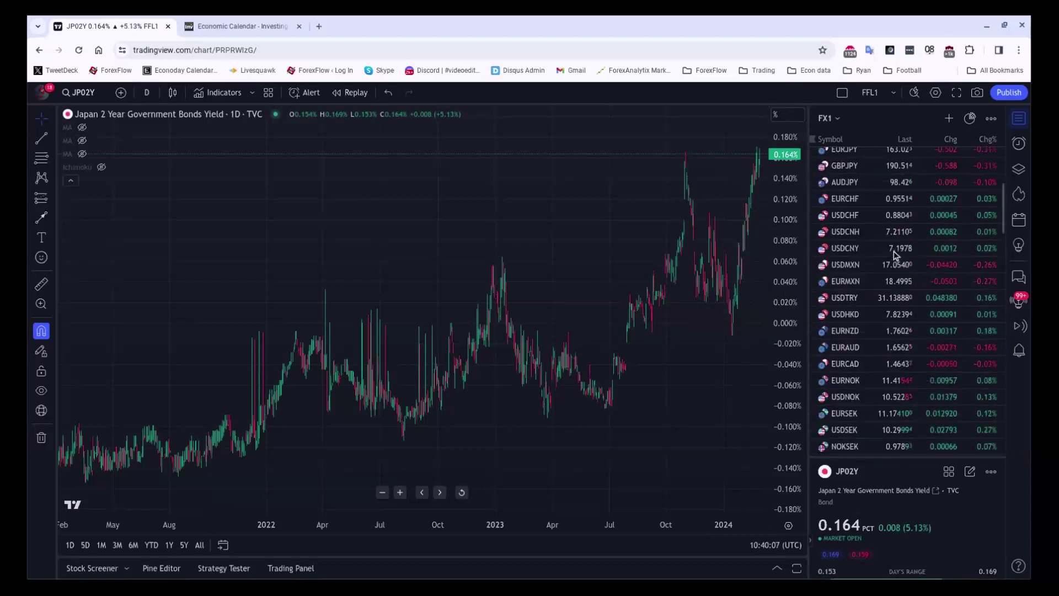
pyautogui.scroll(5, 893, 250)
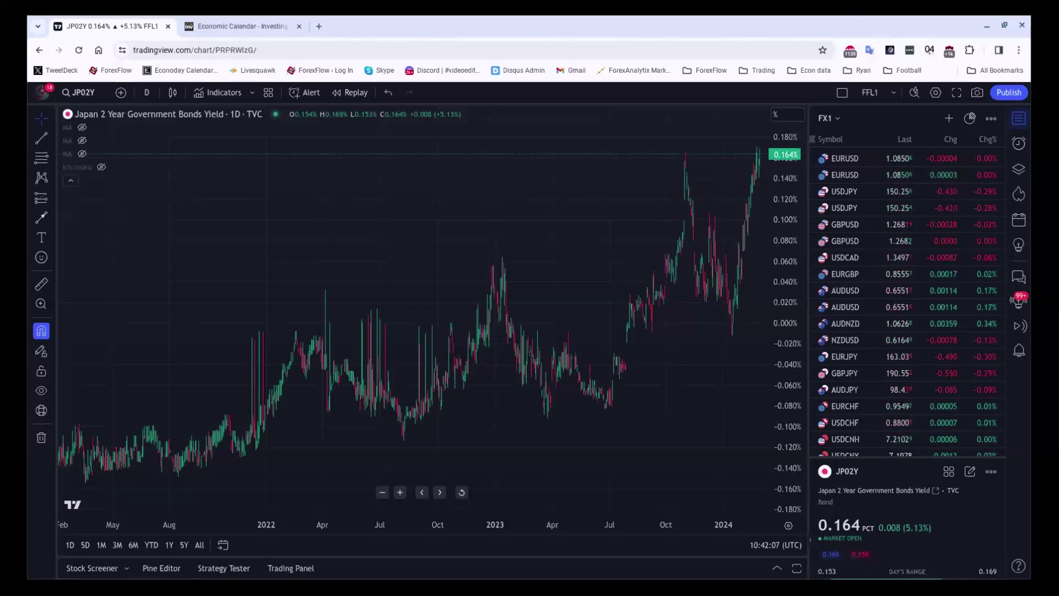
pyautogui.click(214, 20)
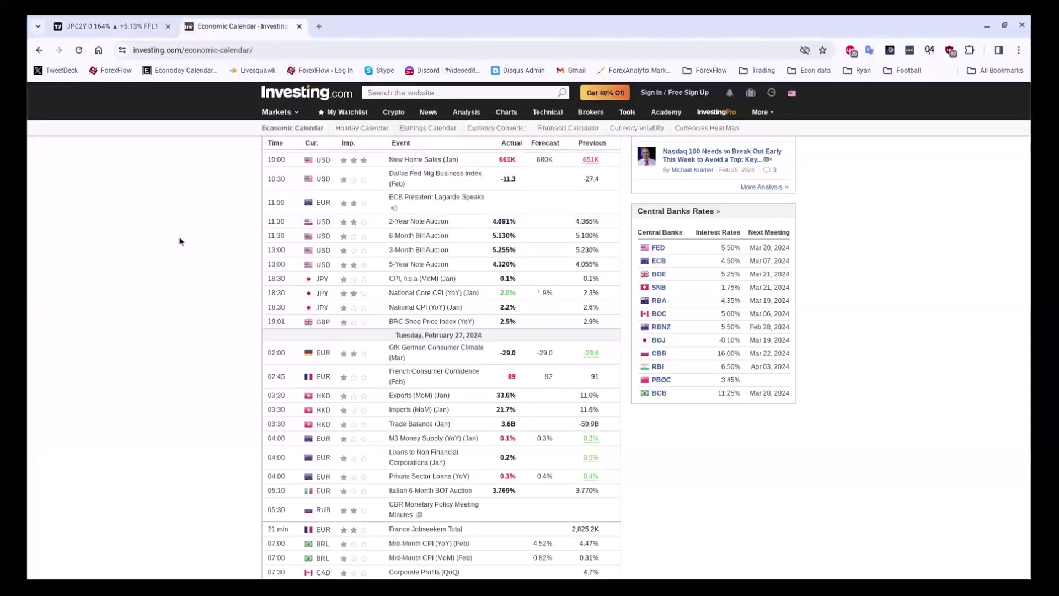
# Scroll the calendar to the top of Monday, February 26, 2024's releases
pyautogui.scroll(-2, 180, 241)
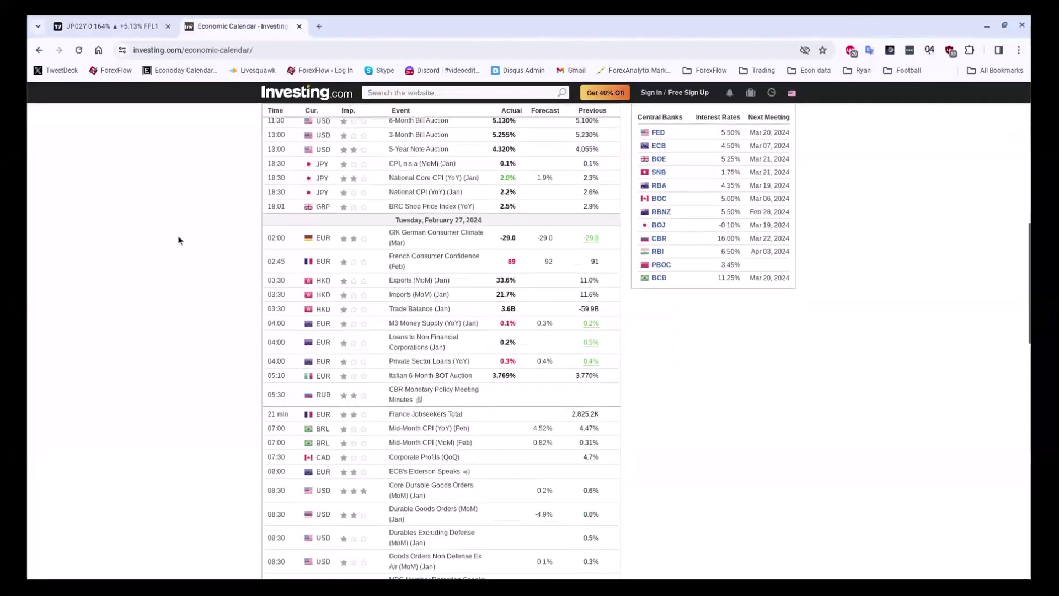
pyautogui.scroll(-1, 177, 238)
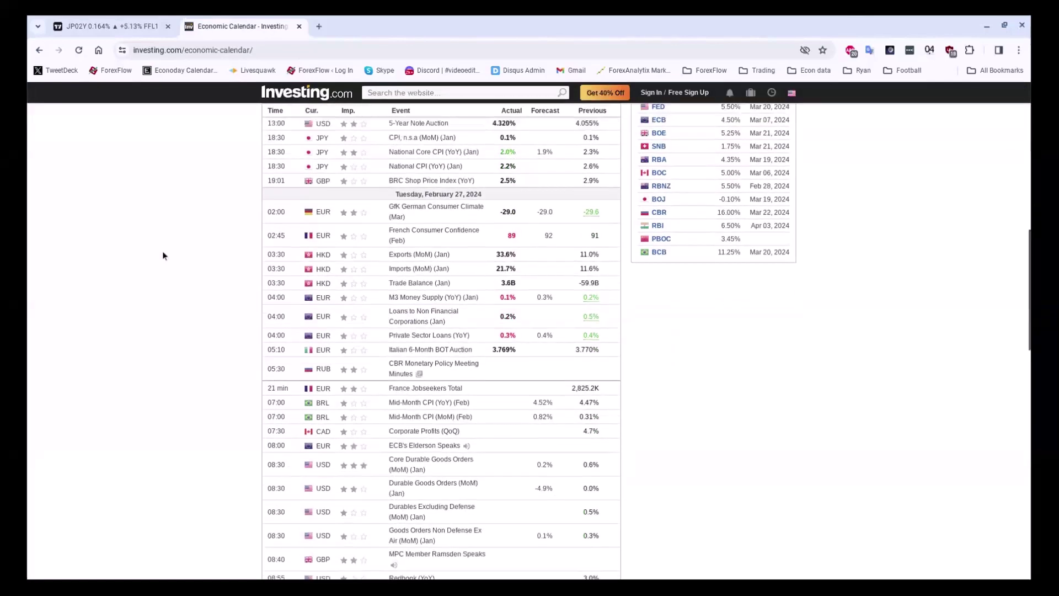
pyautogui.scroll(5, 163, 253)
pyautogui.scroll(3, 162, 252)
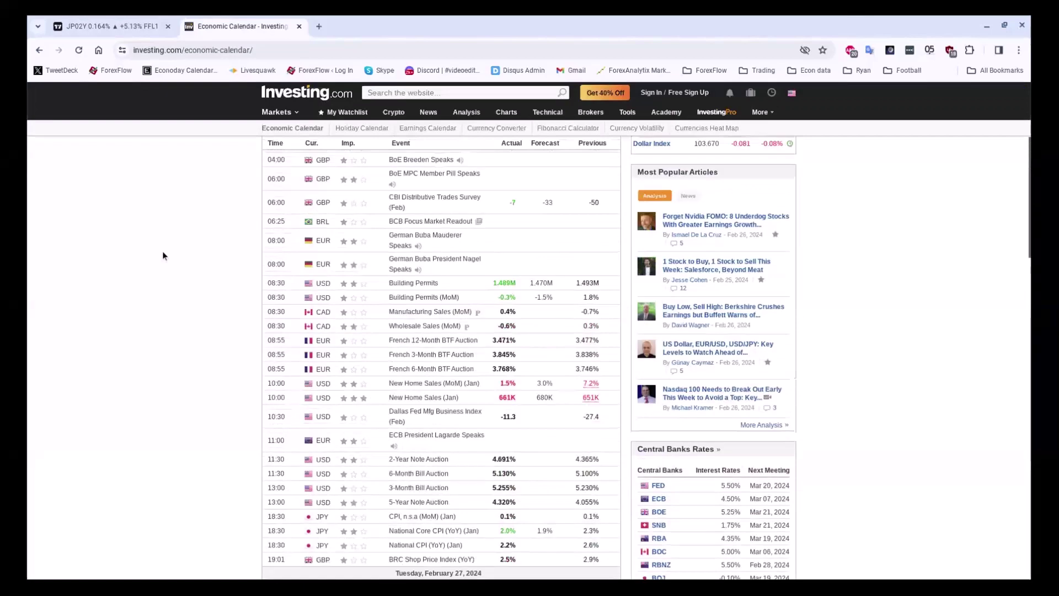
pyautogui.scroll(-3, 162, 251)
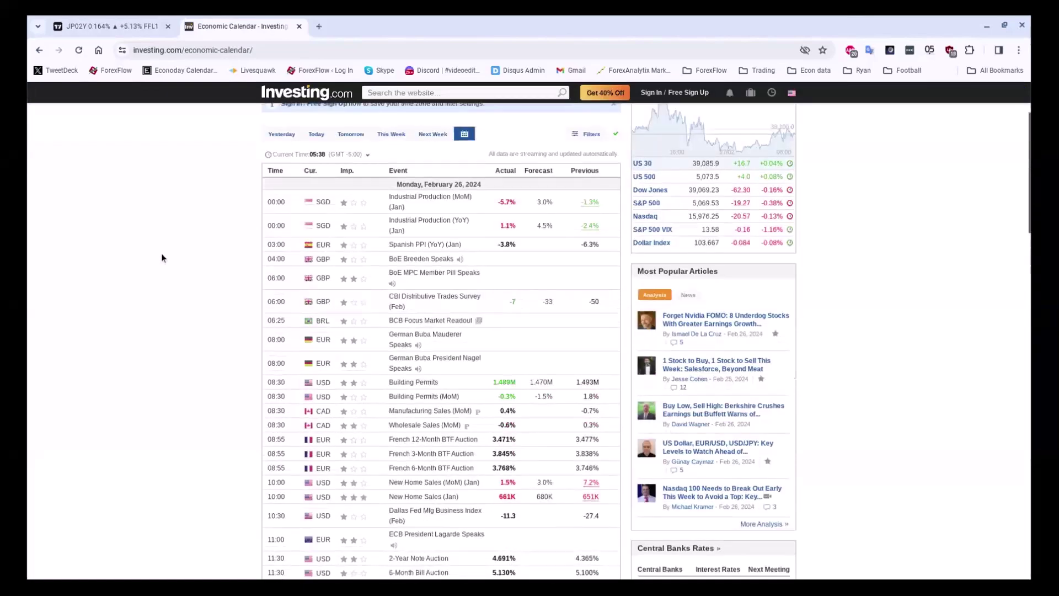
pyautogui.scroll(-2, 160, 256)
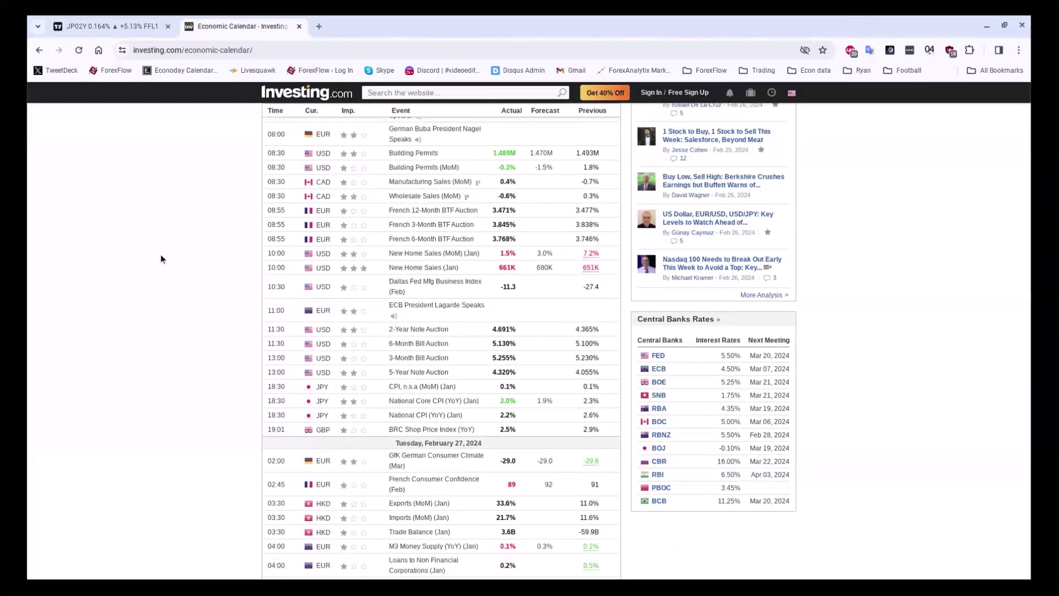
pyautogui.scroll(4, 161, 256)
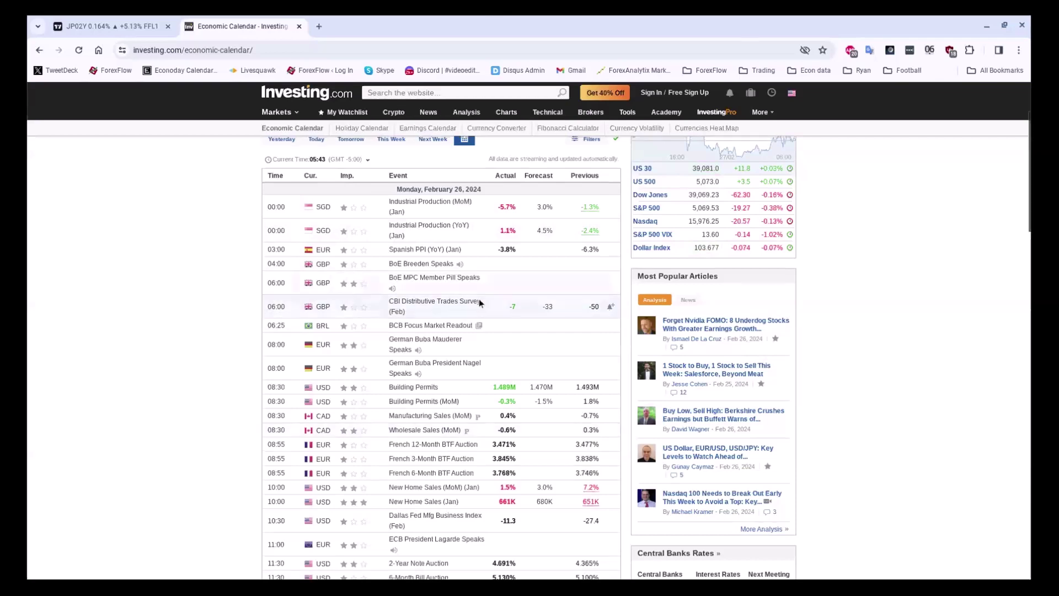
# Scroll down to Monday's US releases, where New Home Sales (Jan) shows 661K against 680K
pyautogui.scroll(-1, 479, 296)
pyautogui.scroll(-5, 483, 293)
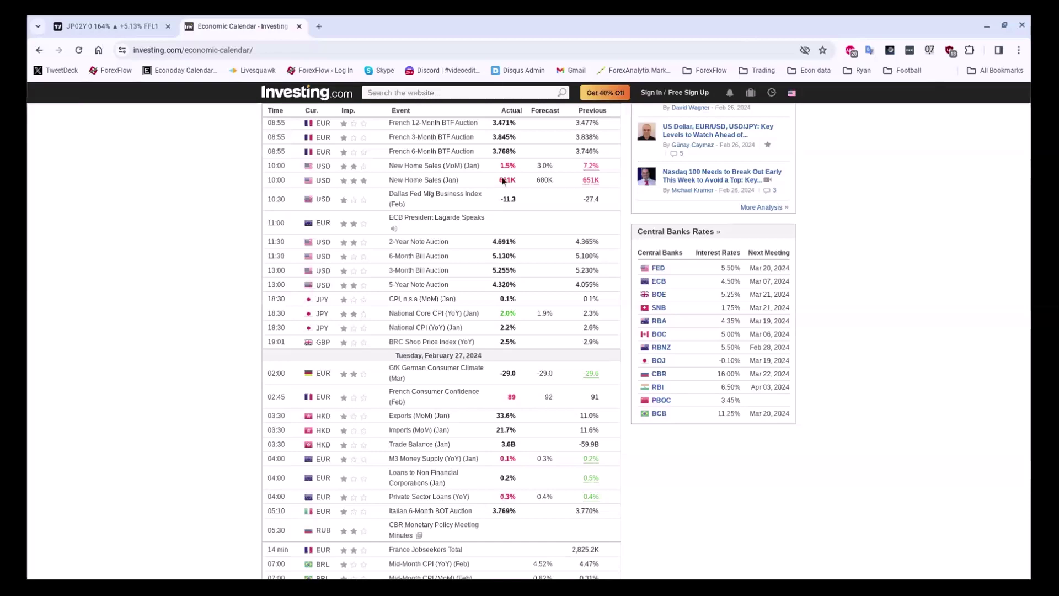
# Scroll the Investing.com calendar through Tuesday's 07:00–10:30 US releases, down to CB Consumer Confidence (forecast 114.8)
pyautogui.scroll(1, 491, 341)
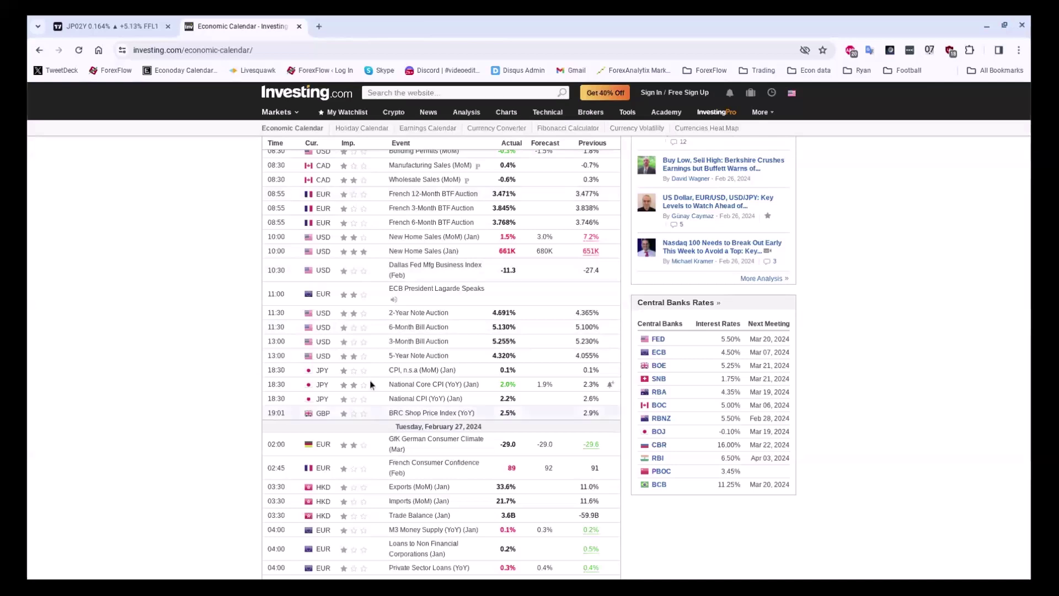
pyautogui.scroll(-1, 403, 345)
pyautogui.scroll(-5, 403, 347)
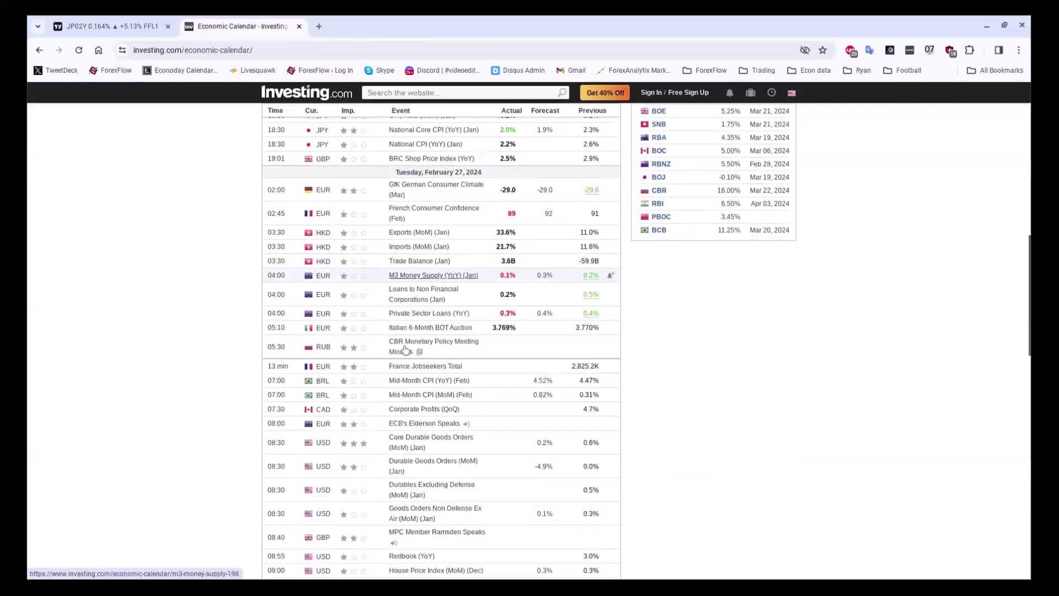
pyautogui.scroll(-2, 404, 349)
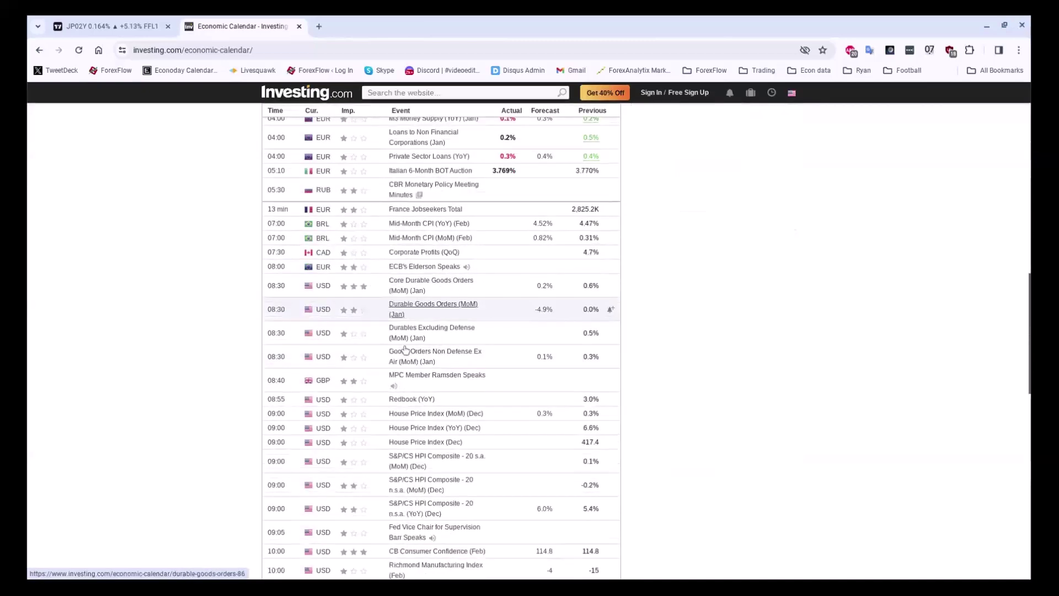
pyautogui.scroll(-2, 404, 349)
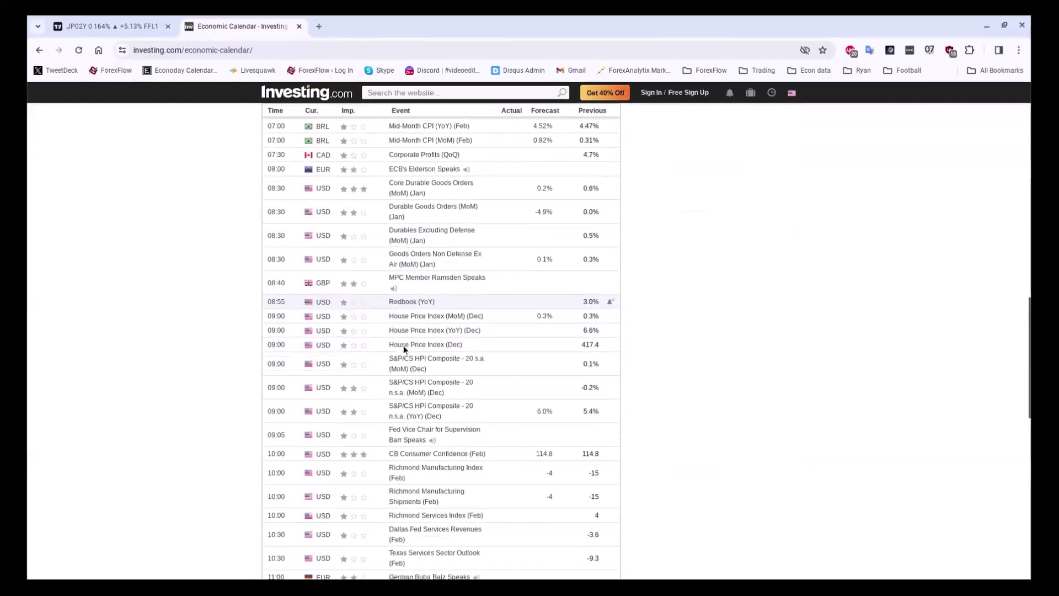
pyautogui.scroll(-1, 402, 345)
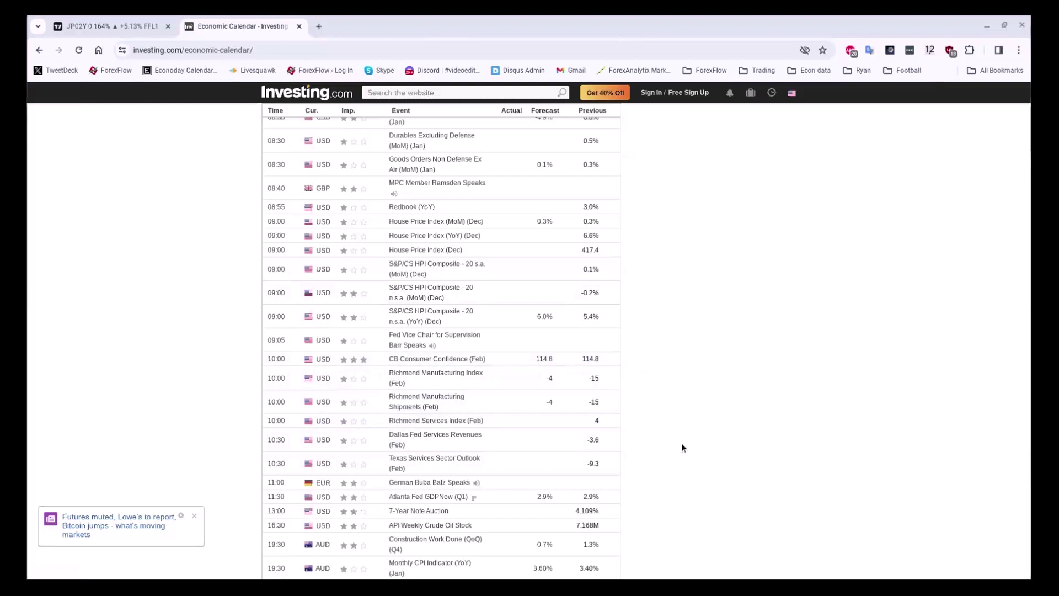
# Return to the TradingView tab showing the daily JP02Y Japan 2-year yield chart
pyautogui.click(86, 15)
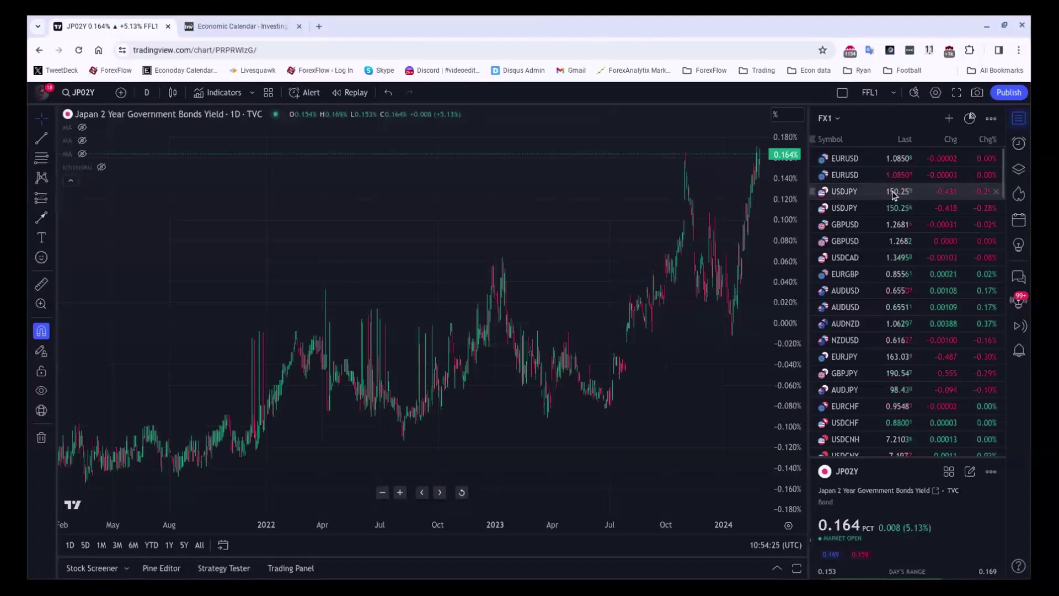
# Chart USDJPY from the watchlist on 1-hour candles and zoom in on its marked levels
pyautogui.click(893, 193)
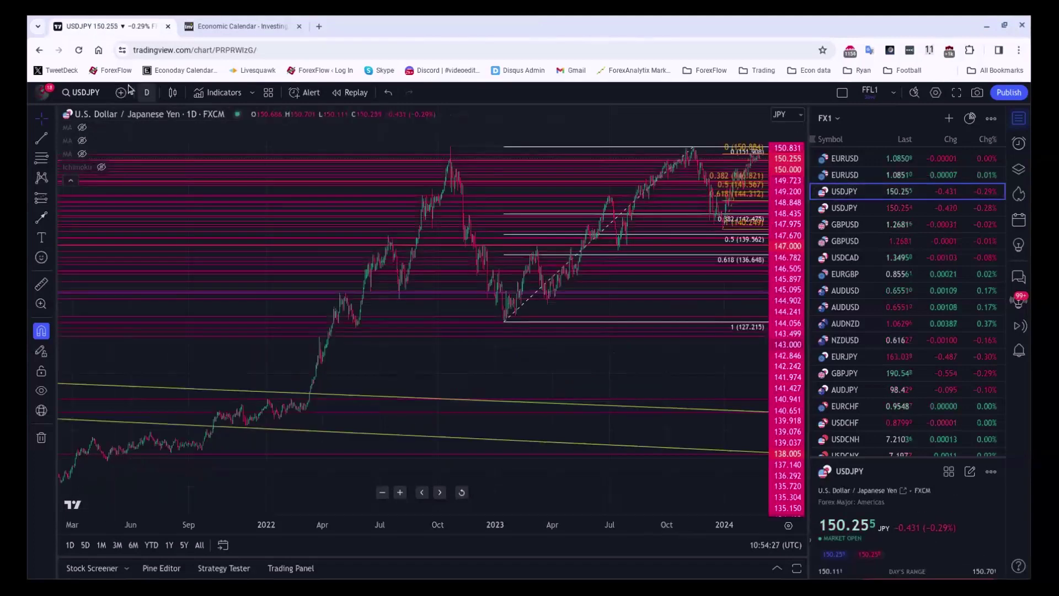
pyautogui.click(147, 92)
pyautogui.click(156, 275)
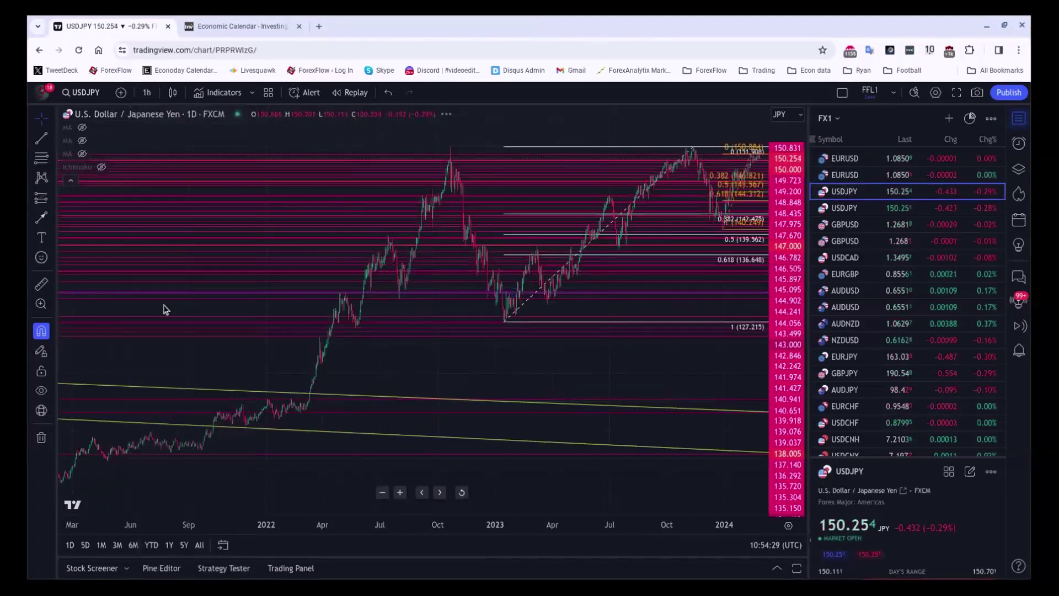
pyautogui.scroll(3, 667, 435)
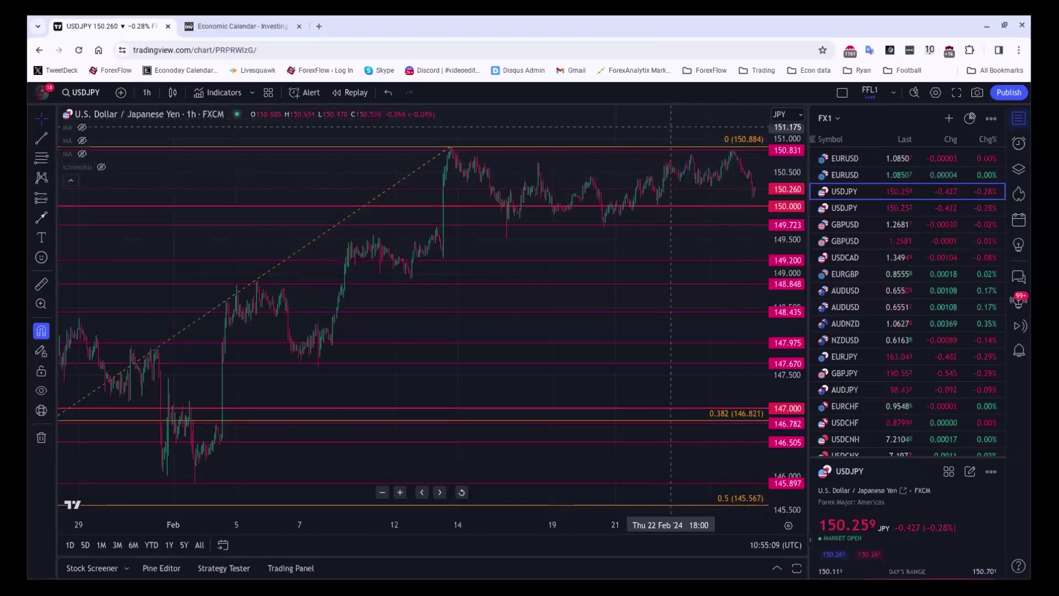
pyautogui.scroll(-1, 670, 127)
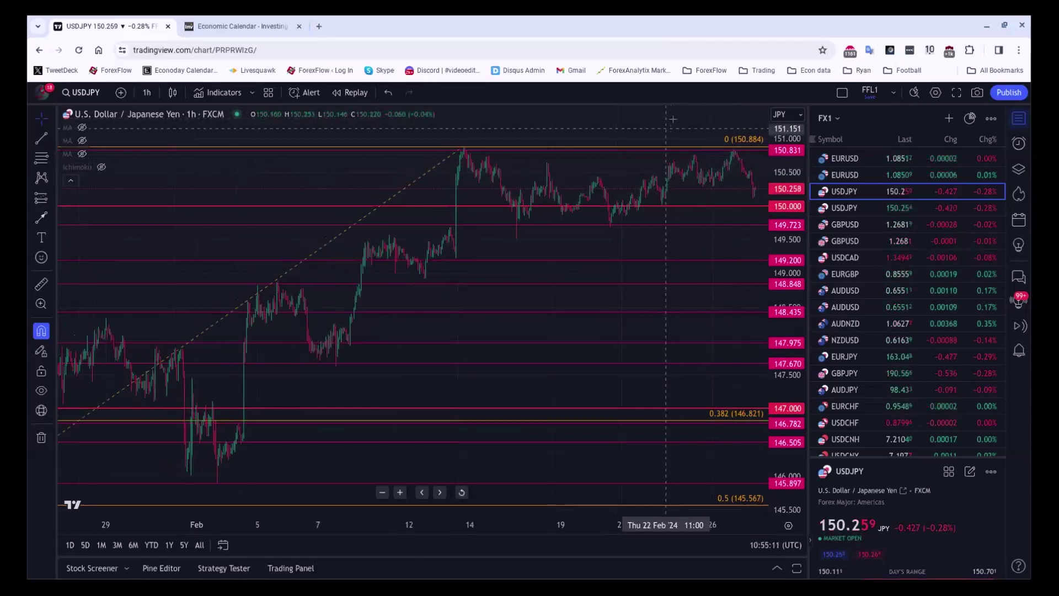
pyautogui.scroll(-1, 75, 111)
# Change the chart interval to 4-hour candles and zoom in
pyautogui.click(146, 92)
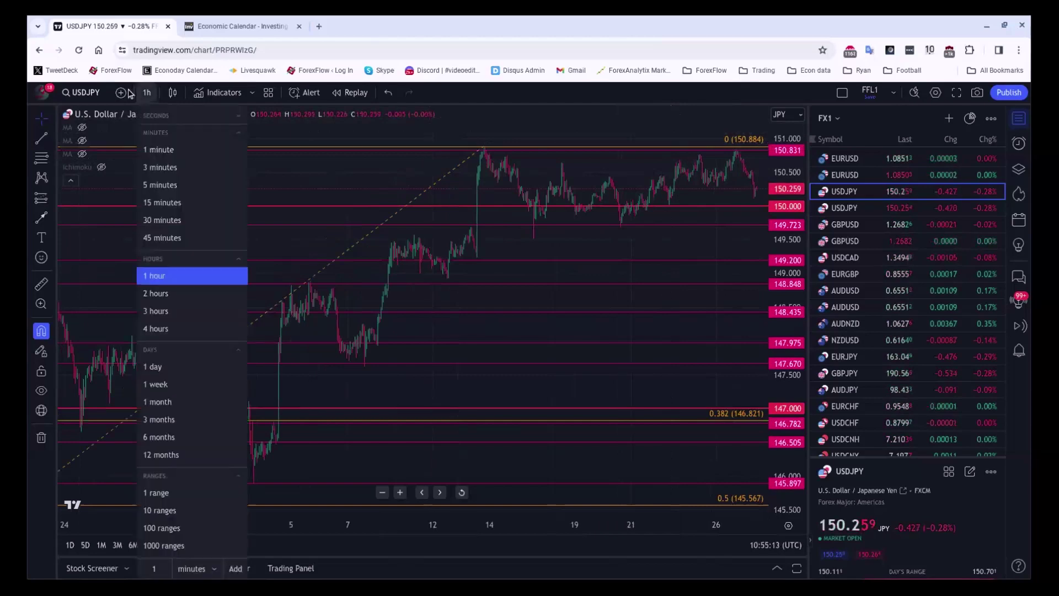
pyautogui.click(156, 328)
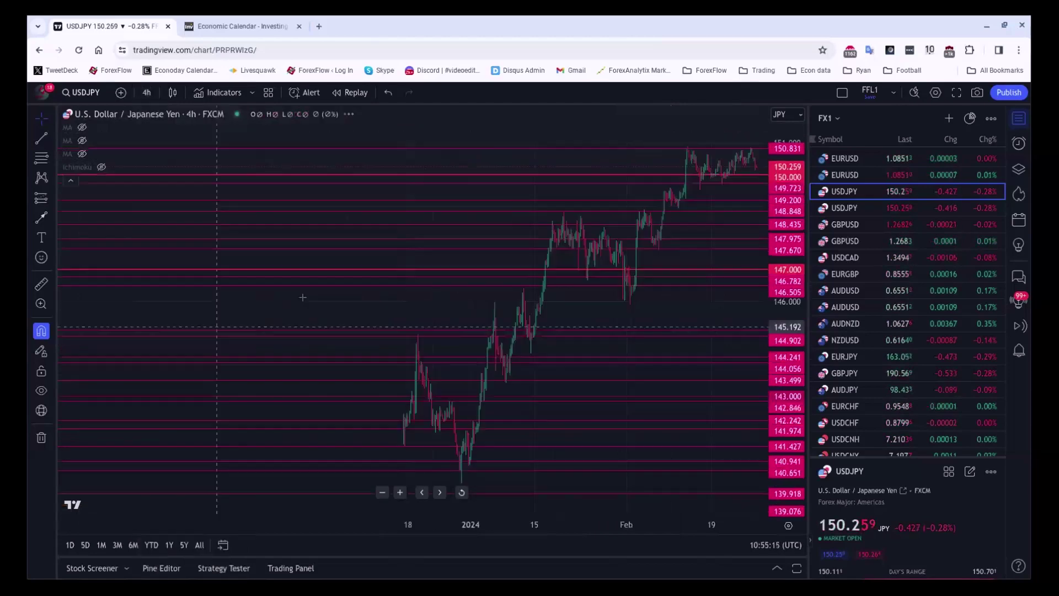
pyautogui.hscroll(-5, 421, 305)
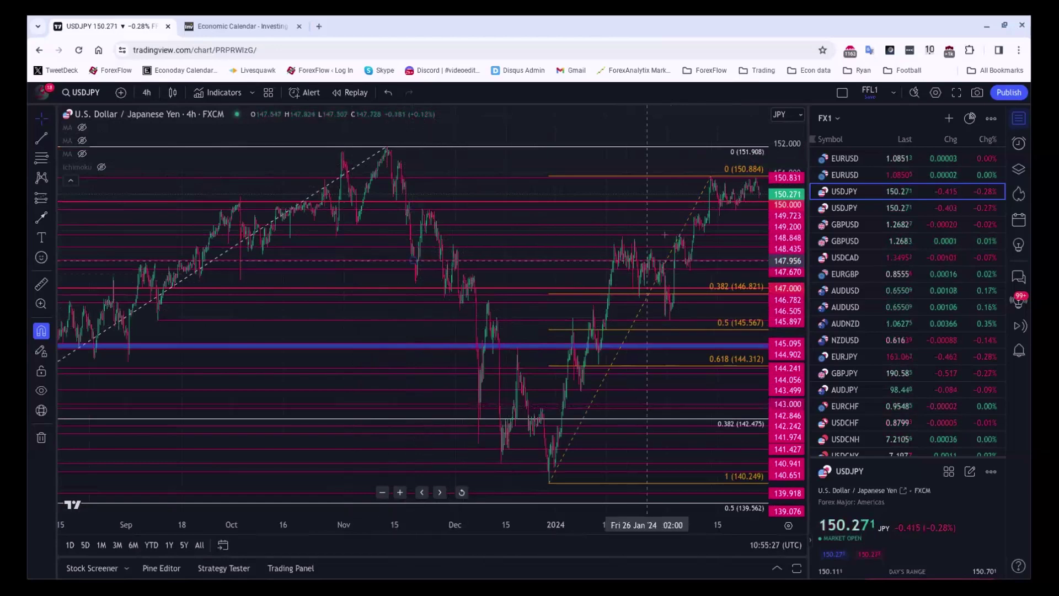
pyautogui.scroll(3, 649, 206)
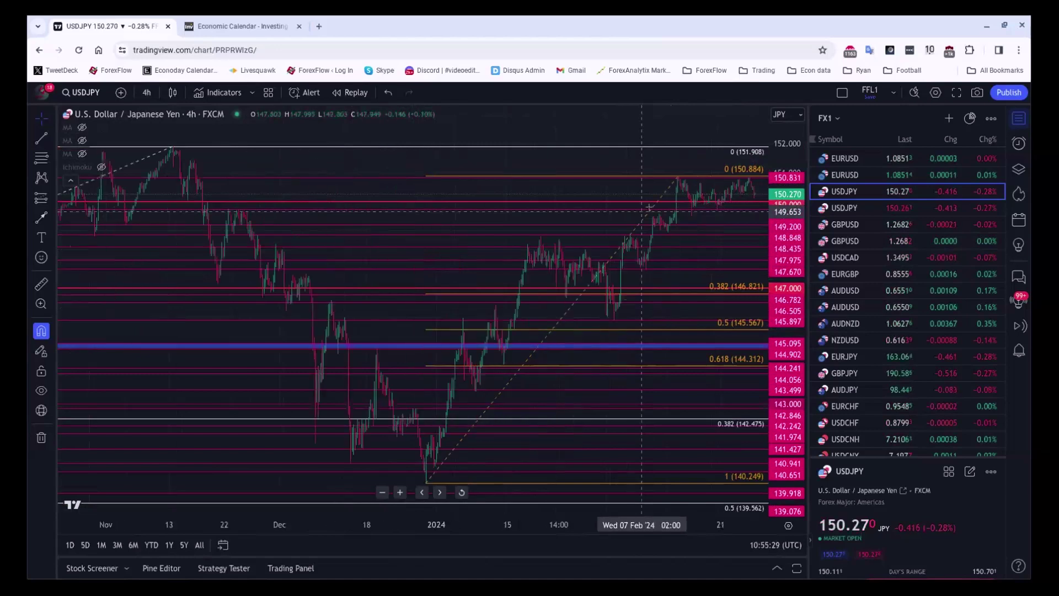
pyautogui.scroll(5, 649, 208)
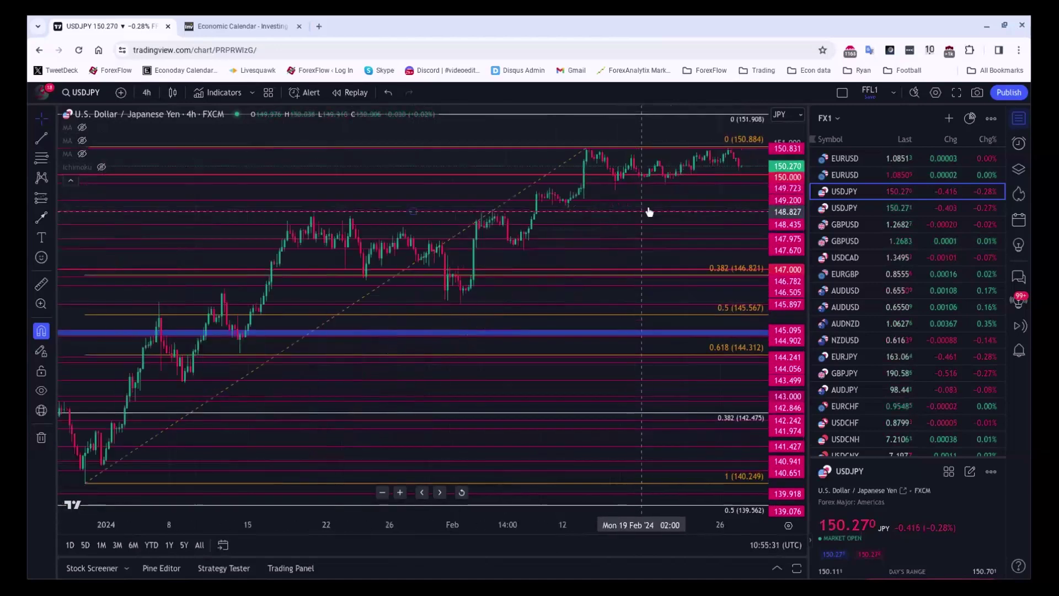
pyautogui.scroll(2, 649, 210)
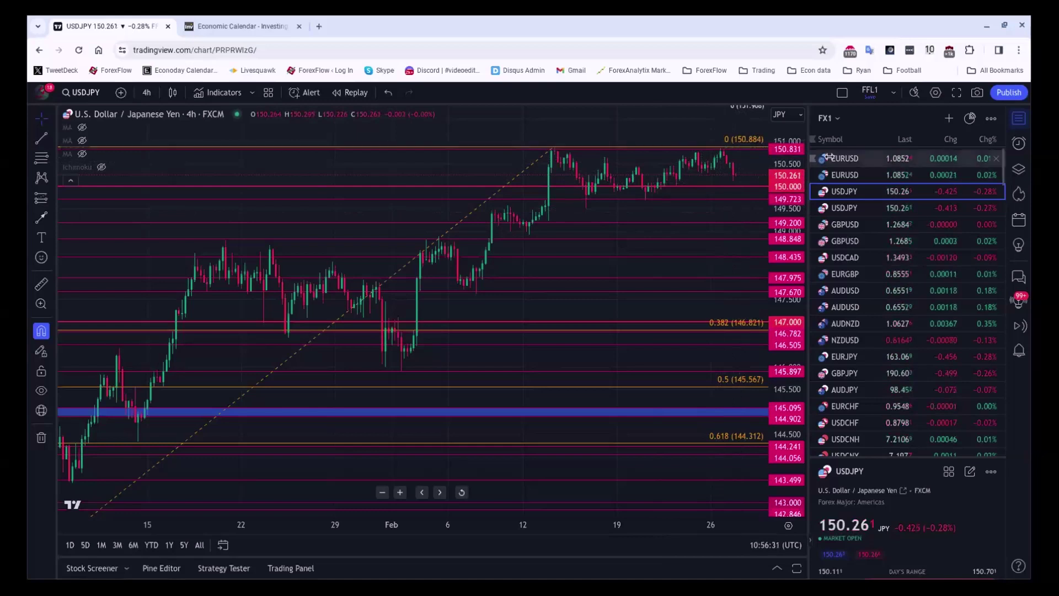
# Switch to EURUSD and pan to the latest candles rallying into the blue resistance zone
pyautogui.click(875, 152)
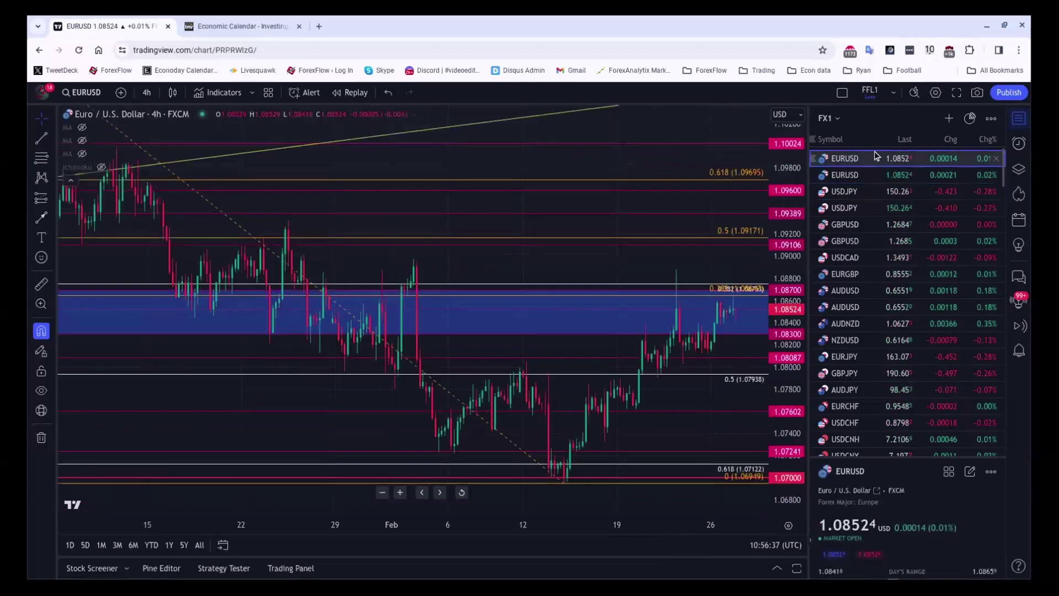
pyautogui.scroll(3, 702, 389)
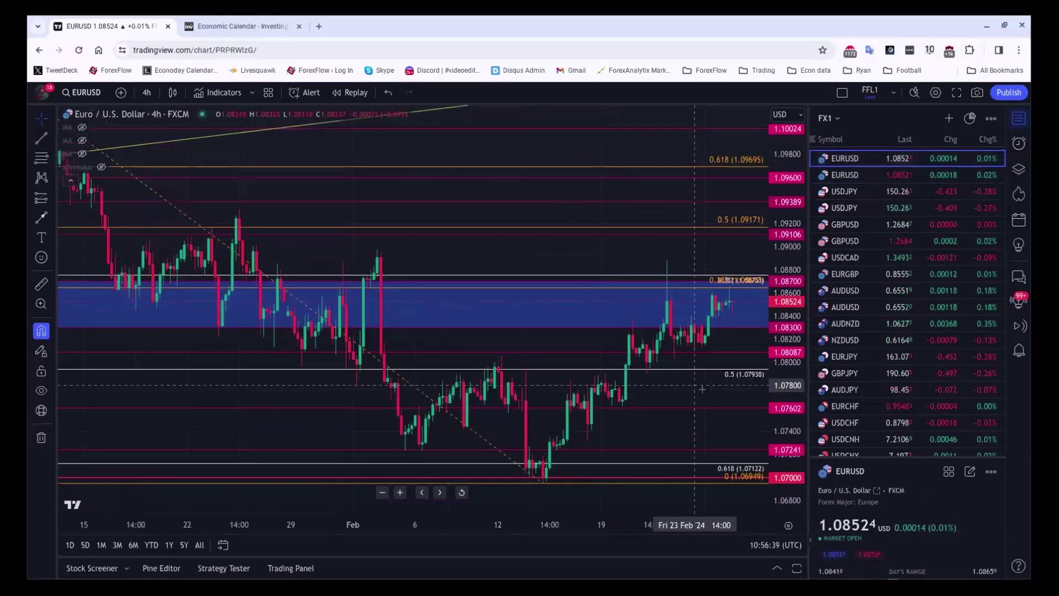
pyautogui.moveTo(676, 387); pyautogui.dragTo(671, 385)
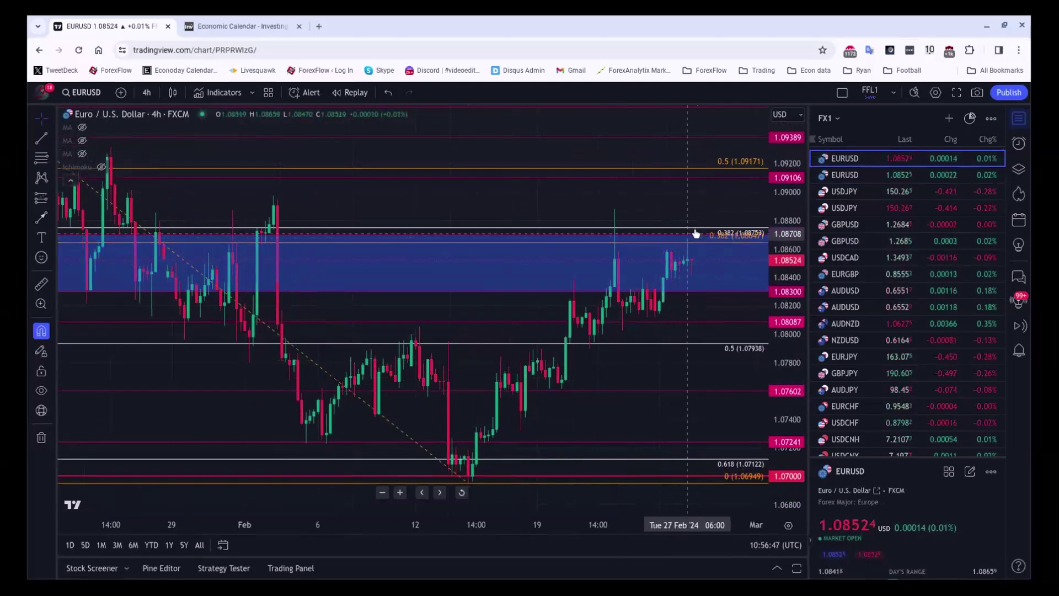
pyautogui.scroll(-1, 696, 233)
pyautogui.scroll(-1, 696, 238)
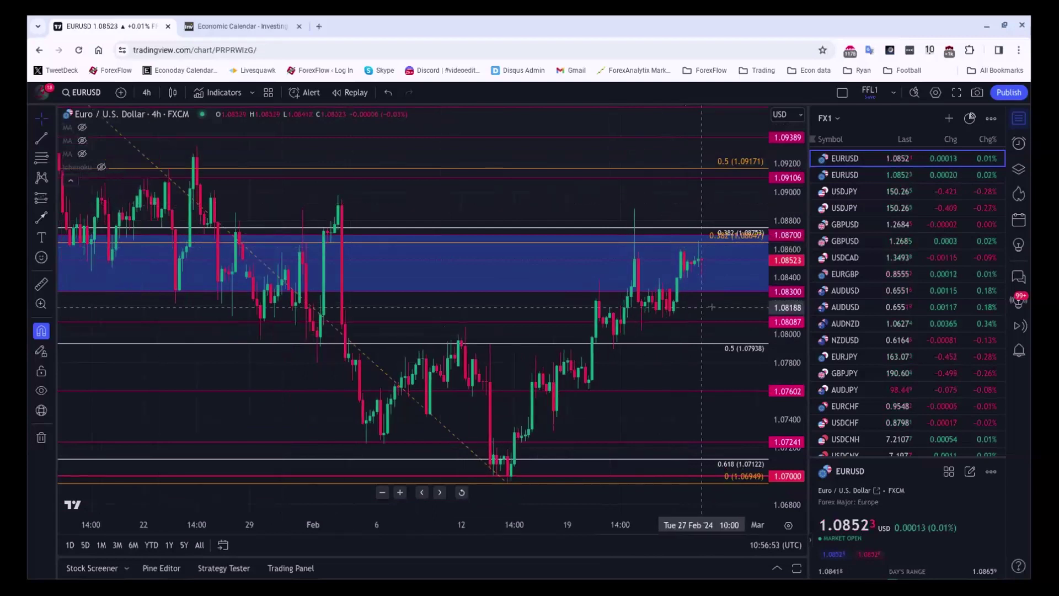
pyautogui.hscroll(1, 692, 310)
pyautogui.moveTo(692, 310); pyautogui.dragTo(643, 307)
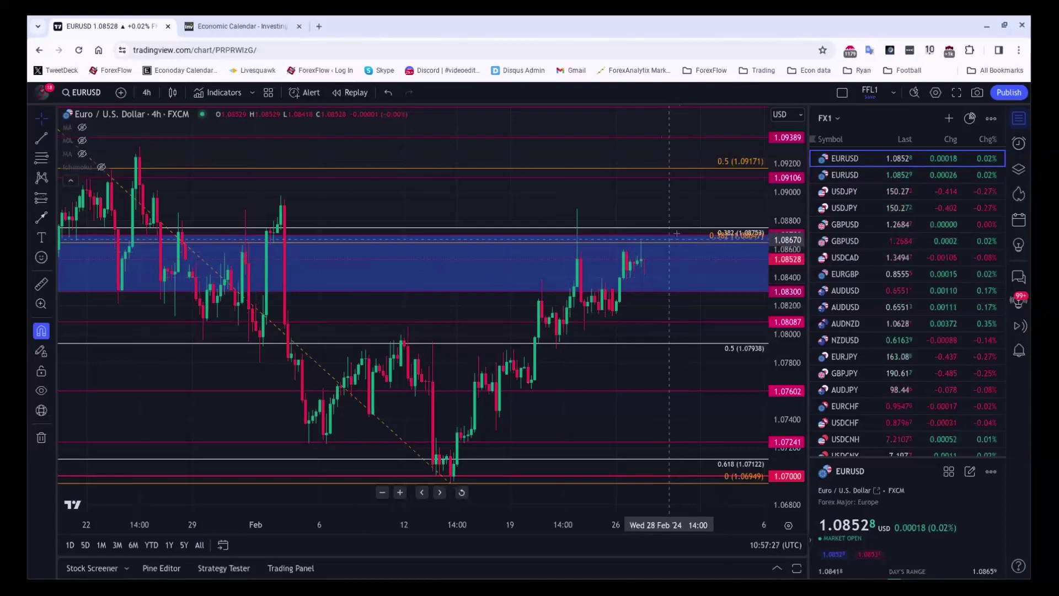
pyautogui.scroll(1, 684, 220)
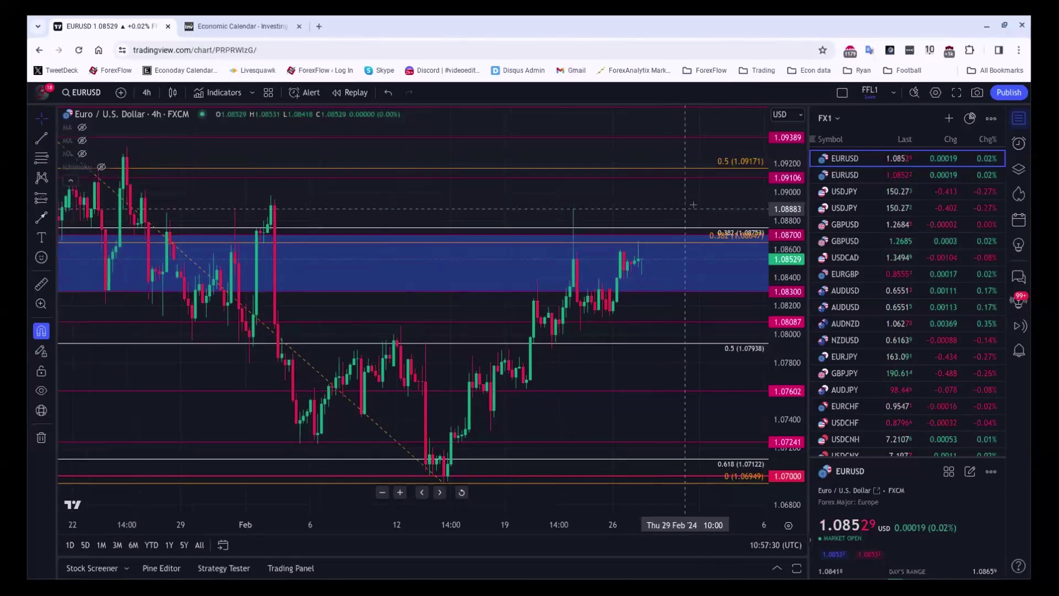
pyautogui.scroll(-2, 693, 204)
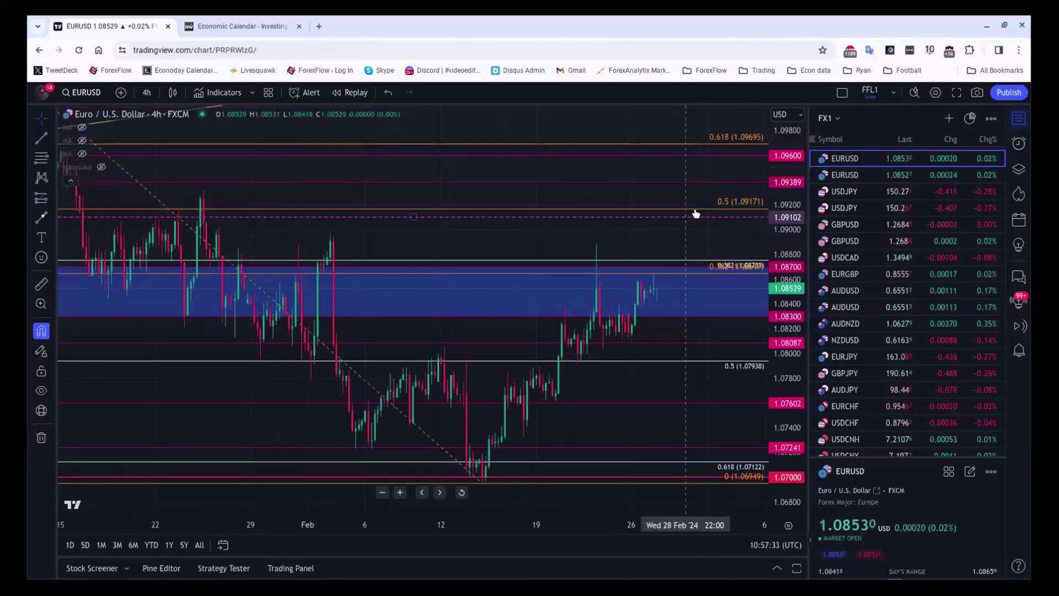
# Place the horizontal level at 1.09106 on the EURUSD 4-hour chart
pyautogui.click(696, 215)
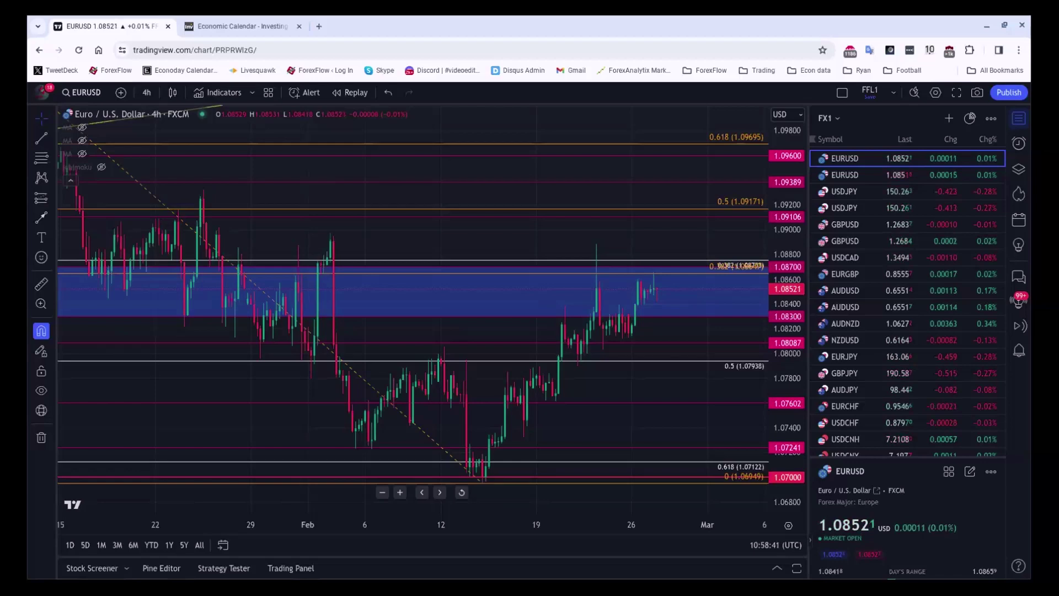
# Open Econoday's 2024 calendar for Feb 26–Mar 1 in a new tab and scroll through the week
pyautogui.click(225, 22)
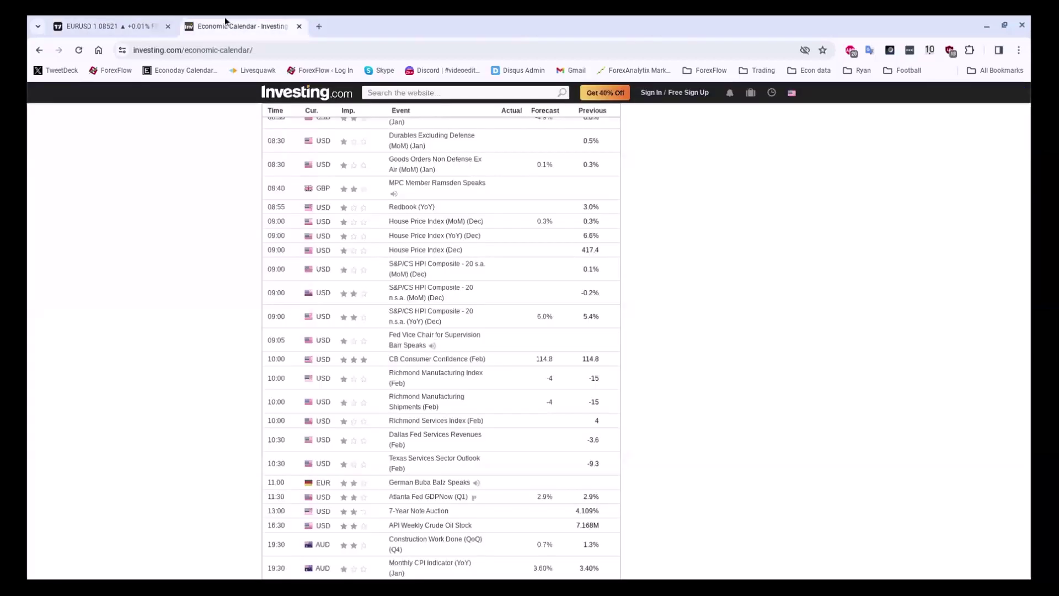
pyautogui.scroll(-2, 522, 91)
pyautogui.click(319, 26)
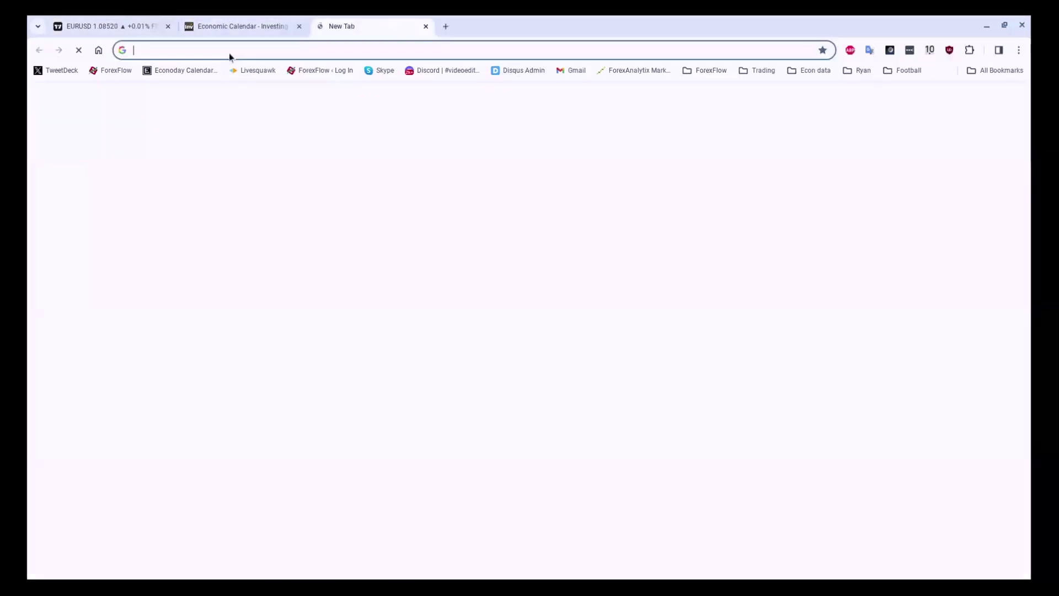
pyautogui.click(184, 70)
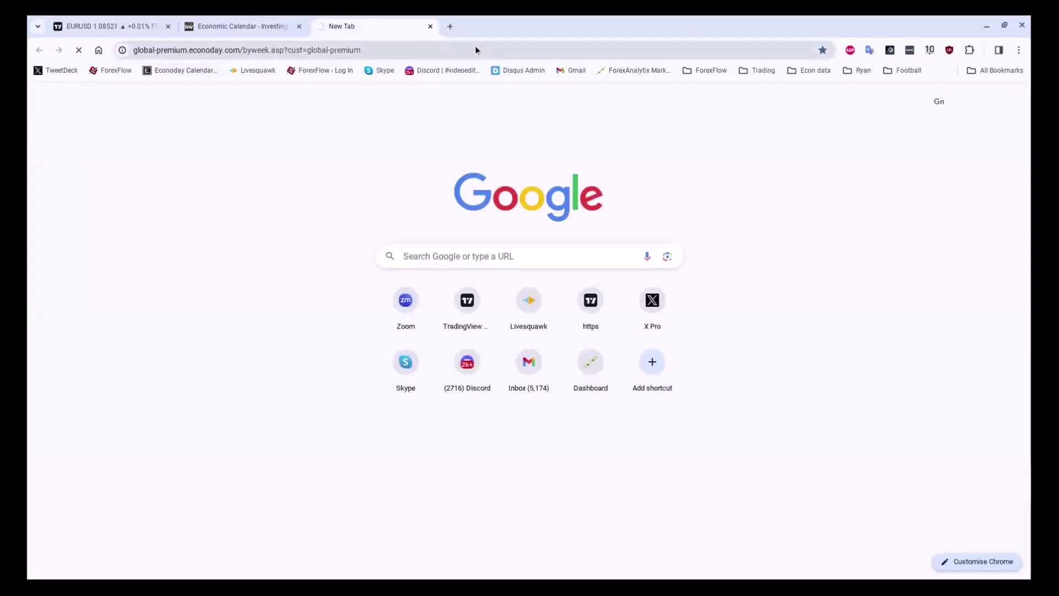
pyautogui.scroll(-1, 594, 204)
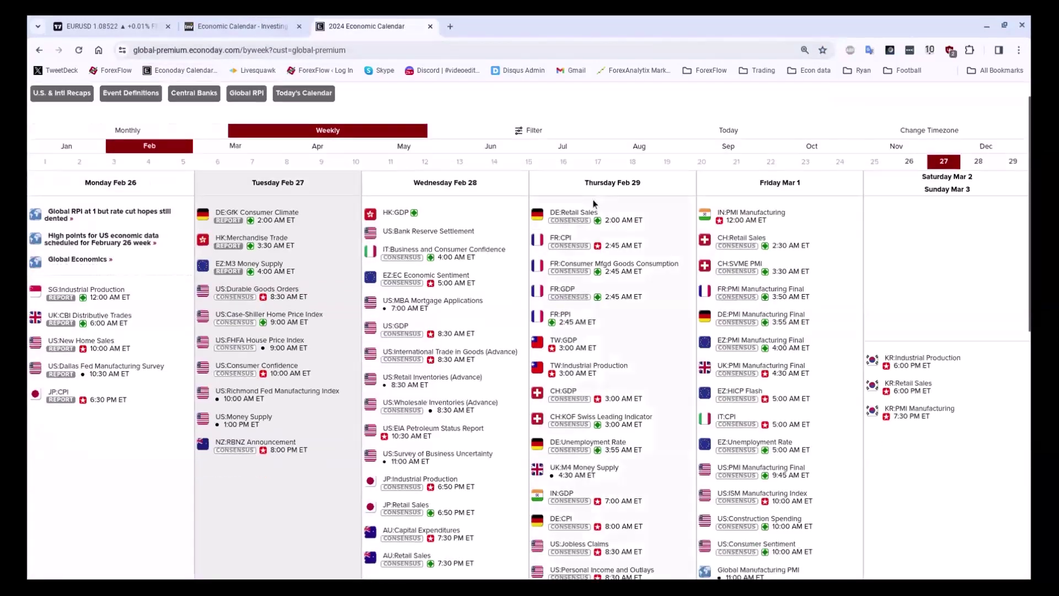
pyautogui.scroll(-2, 595, 205)
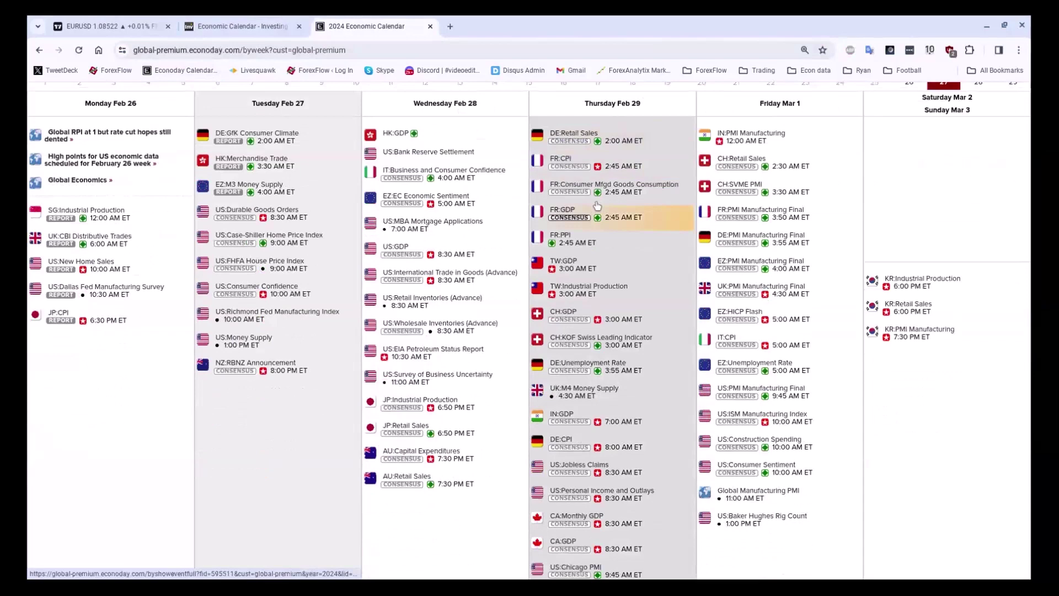
pyautogui.scroll(-3, 596, 210)
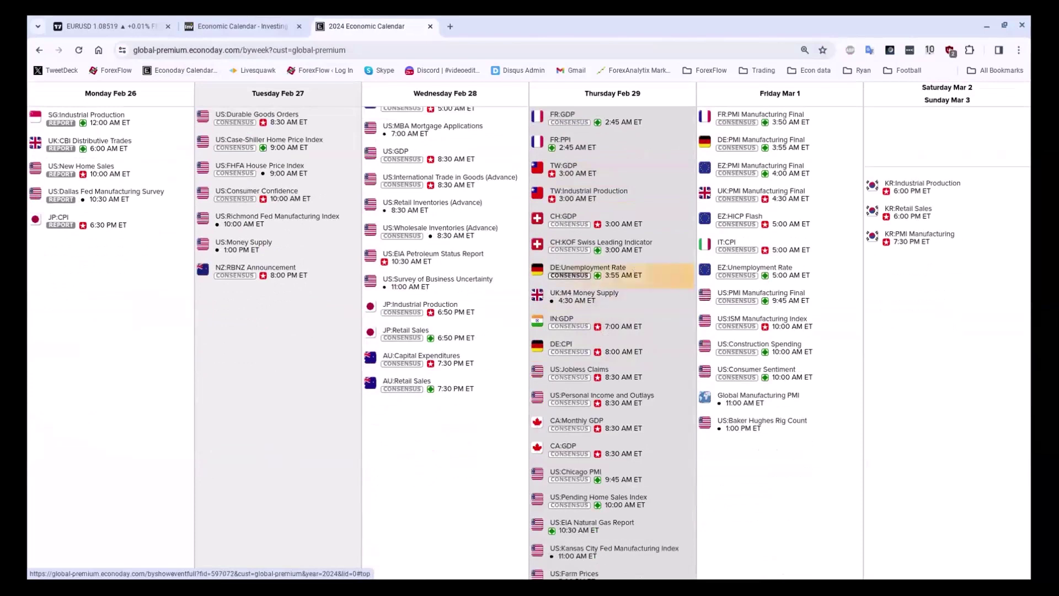
pyautogui.scroll(-2, 633, 267)
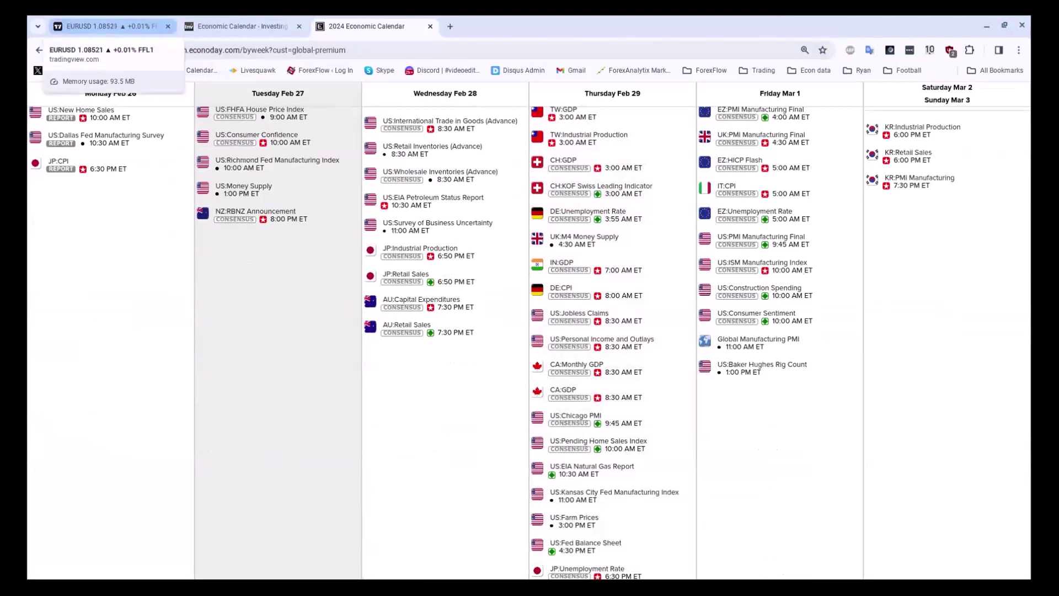
pyautogui.scroll(2, 276, 201)
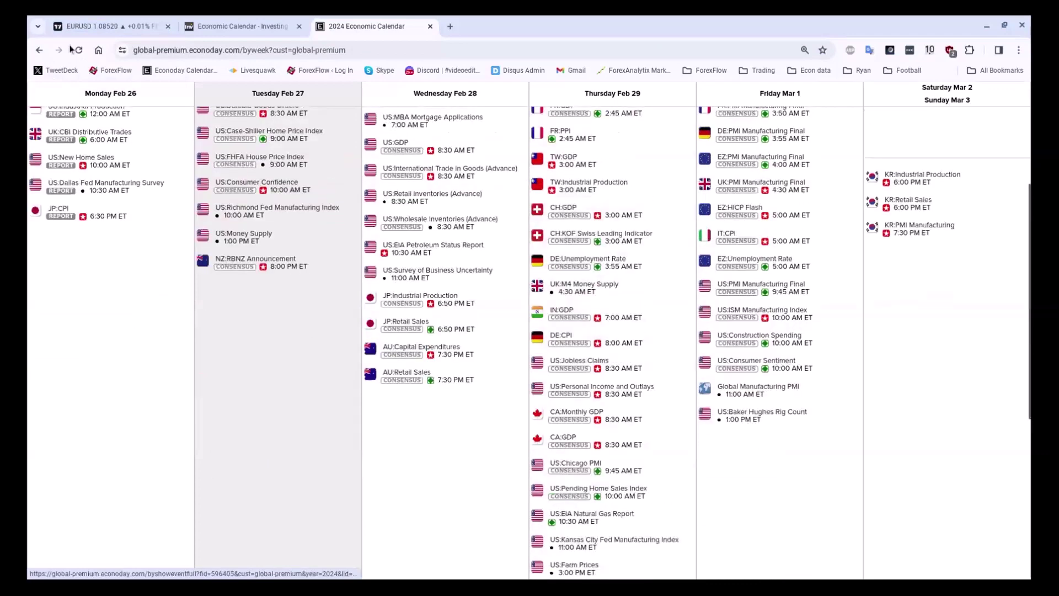
# Back in TradingView, chart AUDNZD on daily candles zoomed out to cover 2021 through early 2024
pyautogui.click(76, 16)
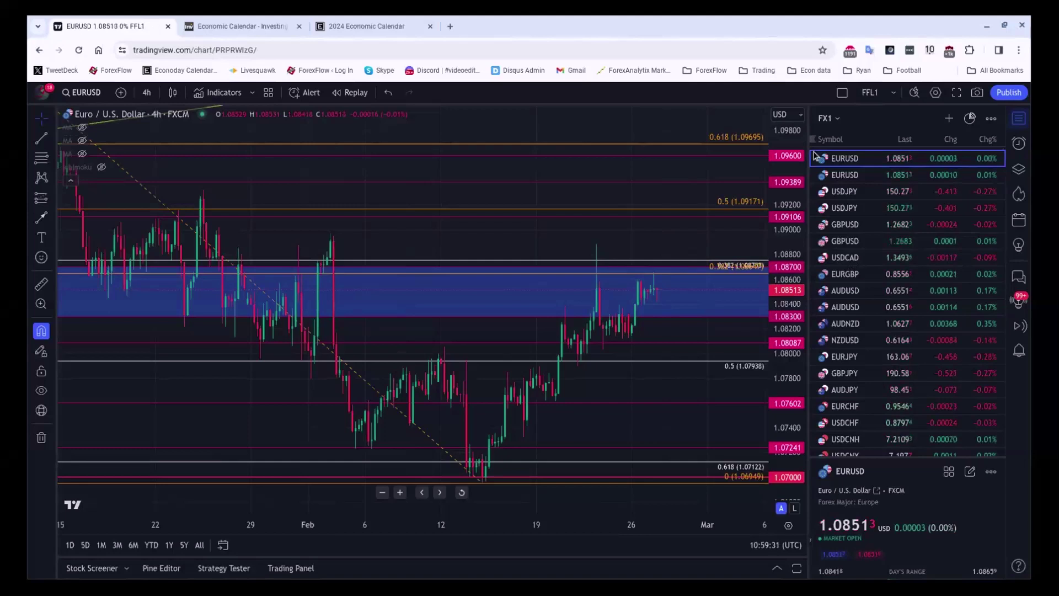
pyautogui.click(876, 325)
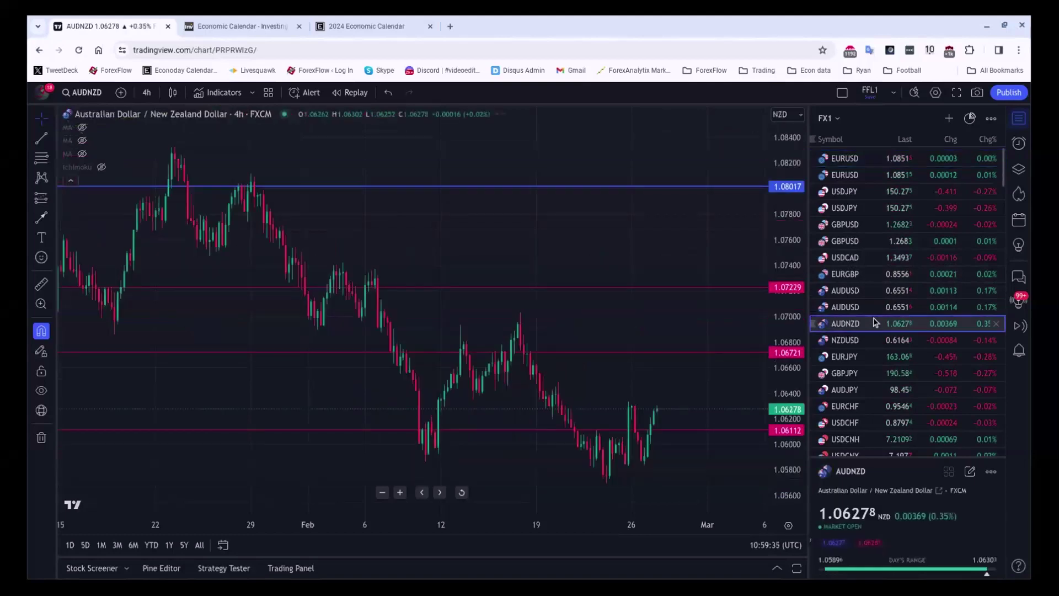
pyautogui.moveTo(721, 524); pyautogui.dragTo(312, 524)
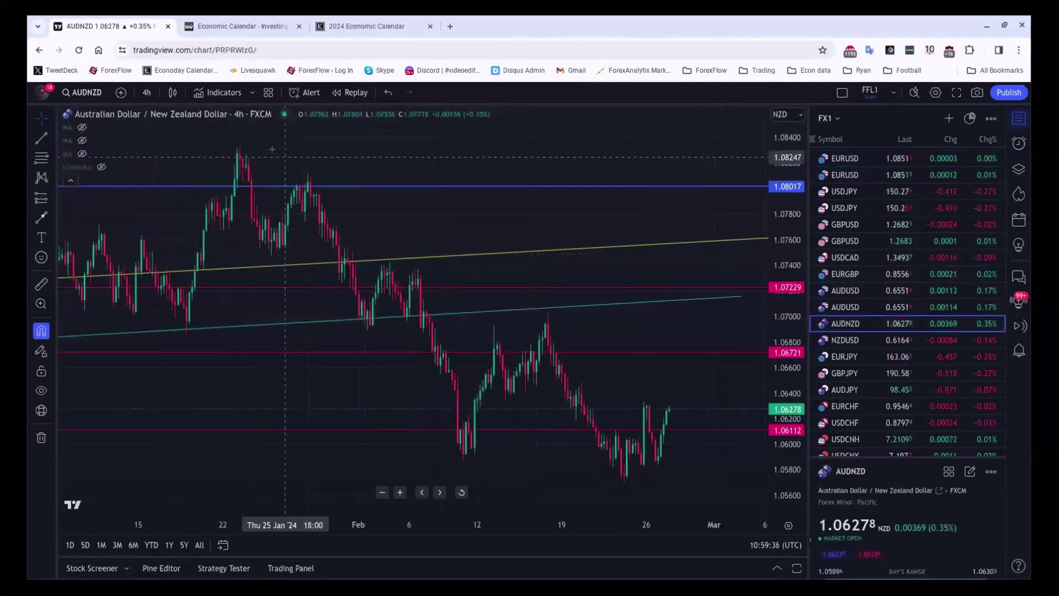
pyautogui.click(146, 92)
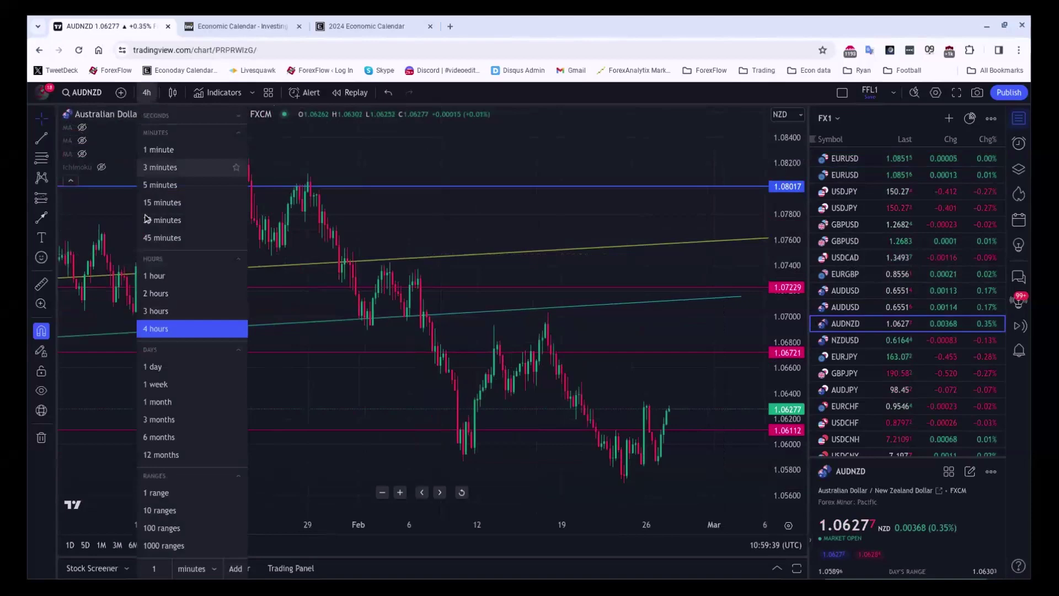
pyautogui.click(146, 366)
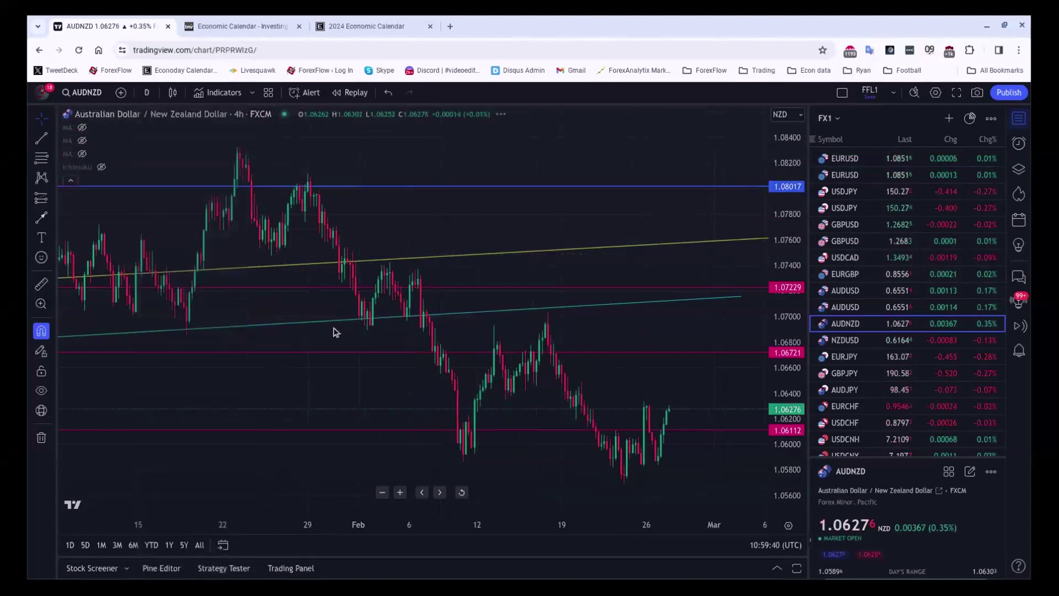
pyautogui.scroll(-3, 638, 241)
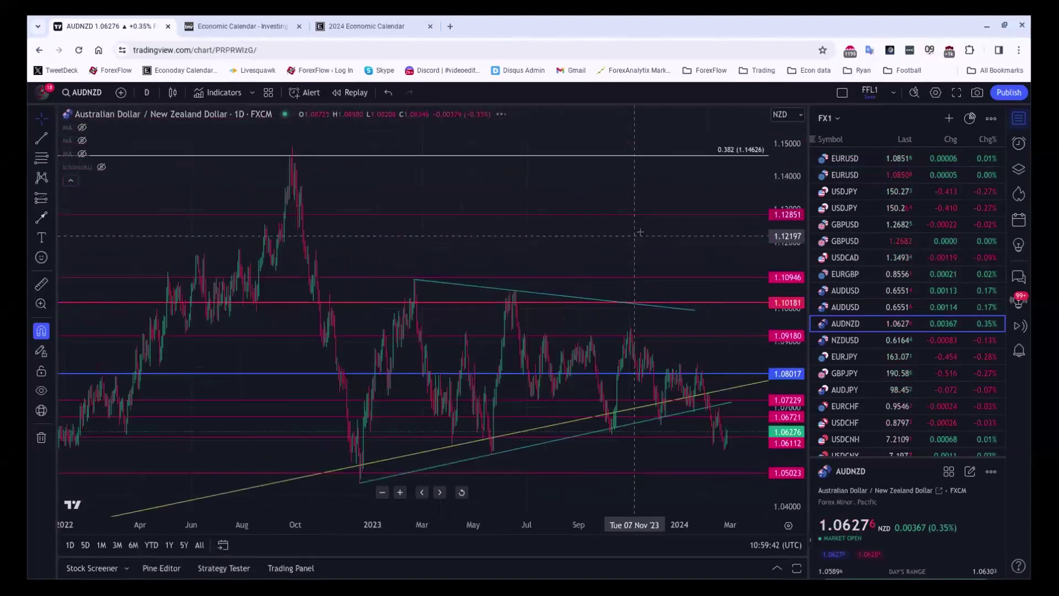
pyautogui.scroll(-2, 640, 232)
pyautogui.scroll(-2, 637, 234)
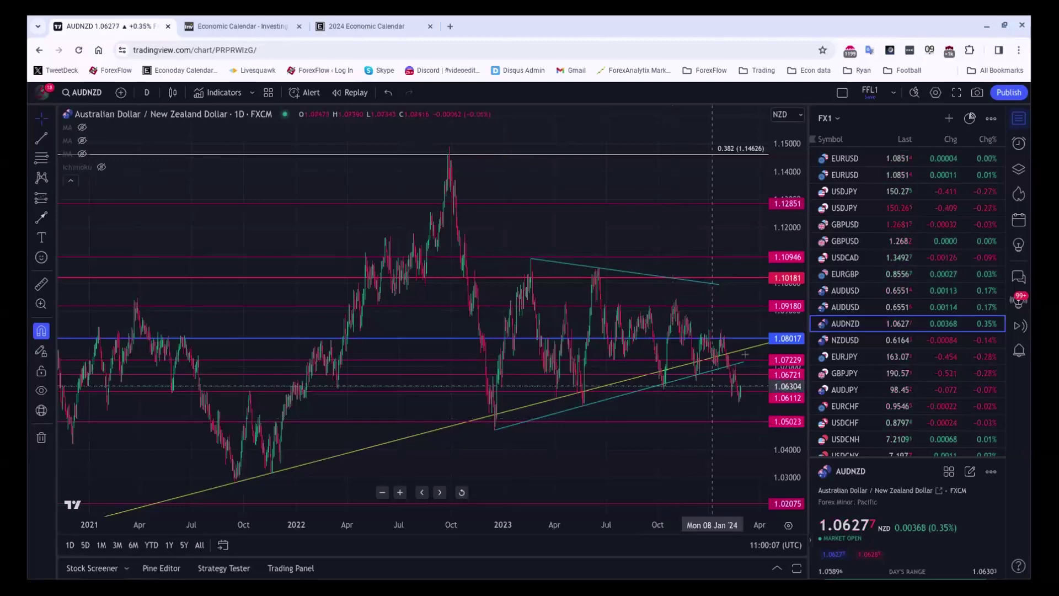
# Chart AUDUSD on 1-hour candles, zoomed around the 0.65222–0.65400 blue zone
pyautogui.click(859, 297)
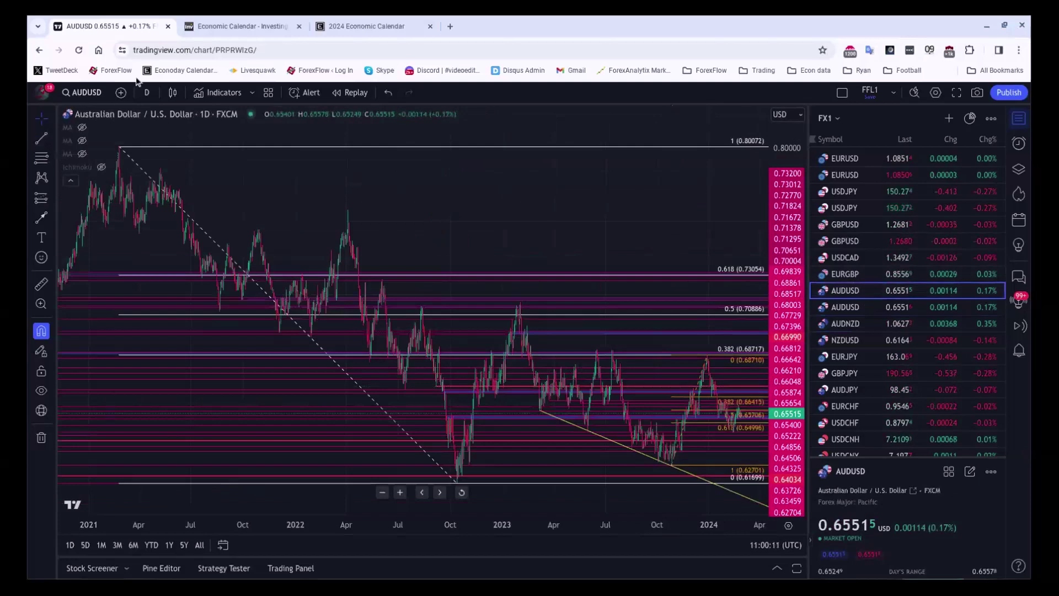
pyautogui.click(146, 92)
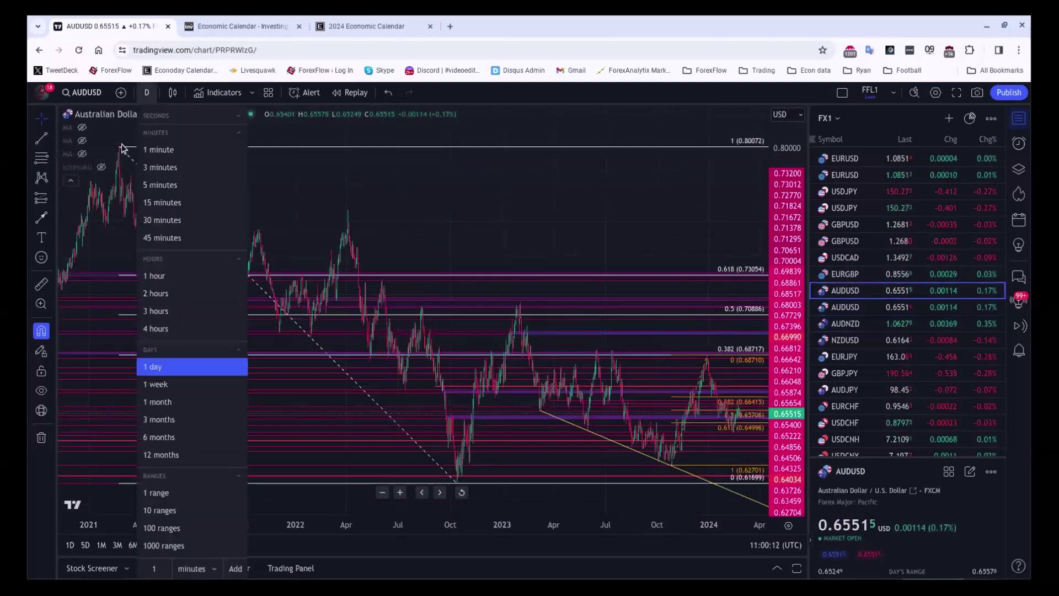
pyautogui.click(156, 276)
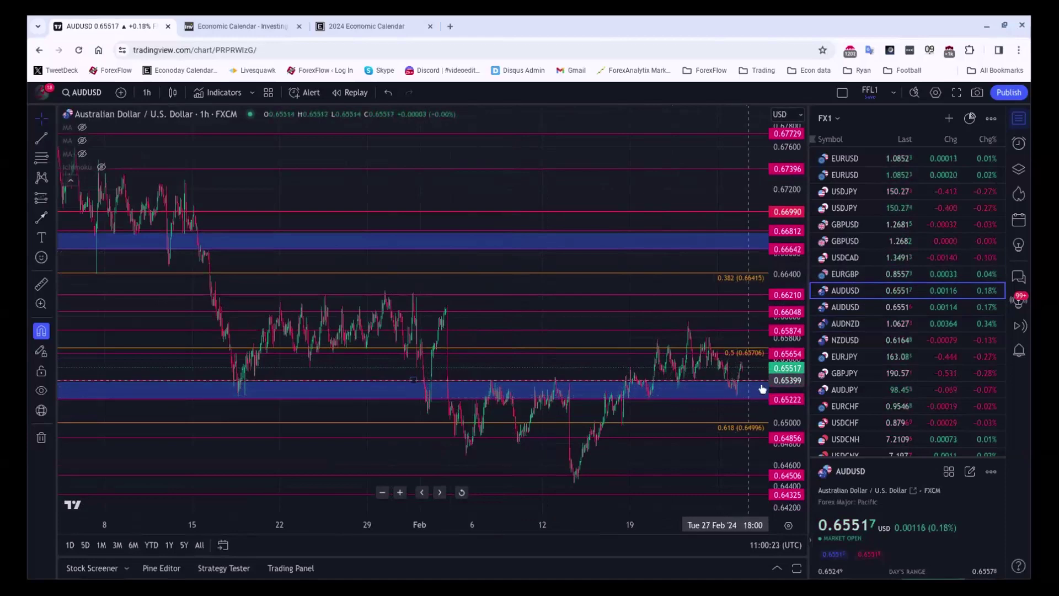
pyautogui.scroll(1, 761, 389)
pyautogui.scroll(3, 762, 389)
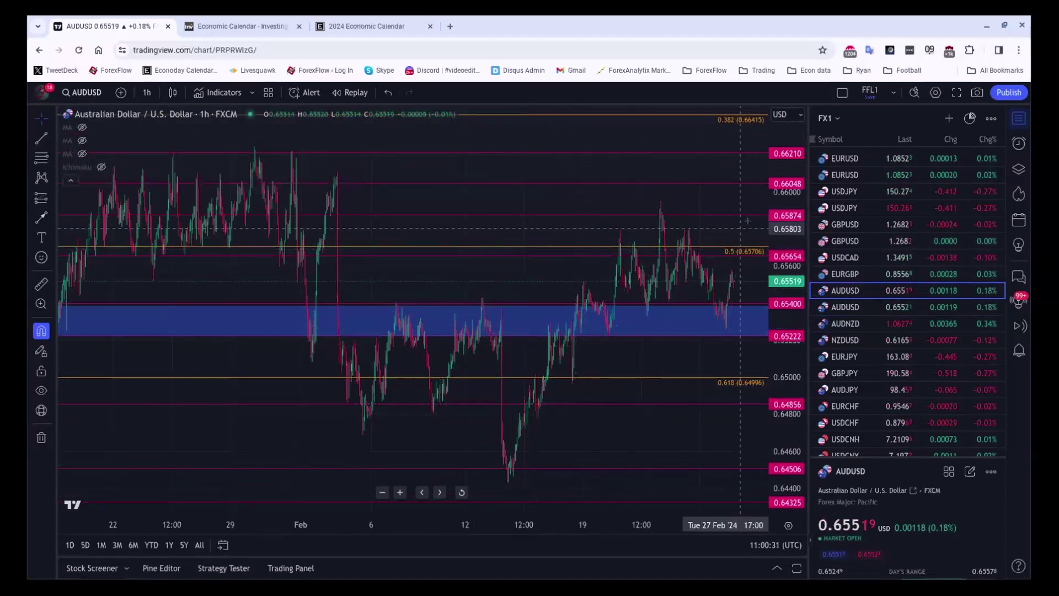
pyautogui.scroll(2, 738, 228)
pyautogui.scroll(-5, 737, 228)
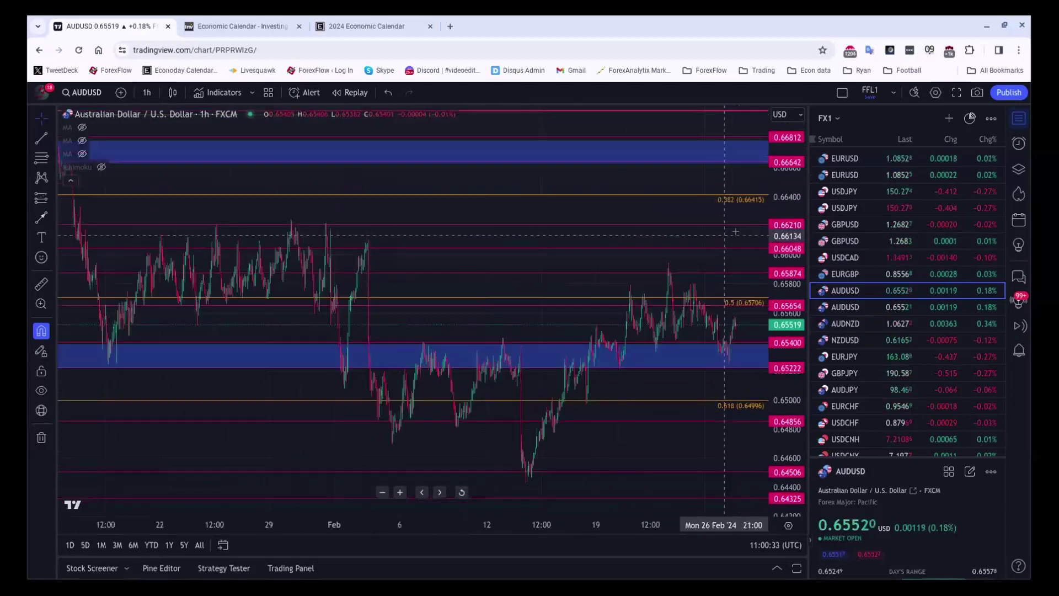
# Set AUDUSD to 4-hour candles and zoom to the November–March range
pyautogui.click(146, 92)
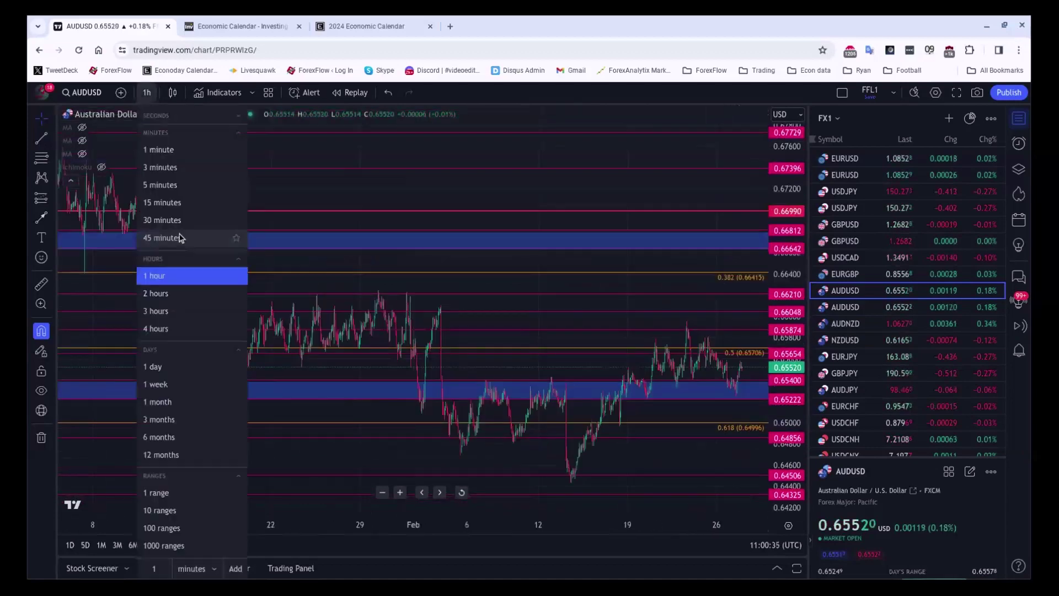
pyautogui.click(146, 328)
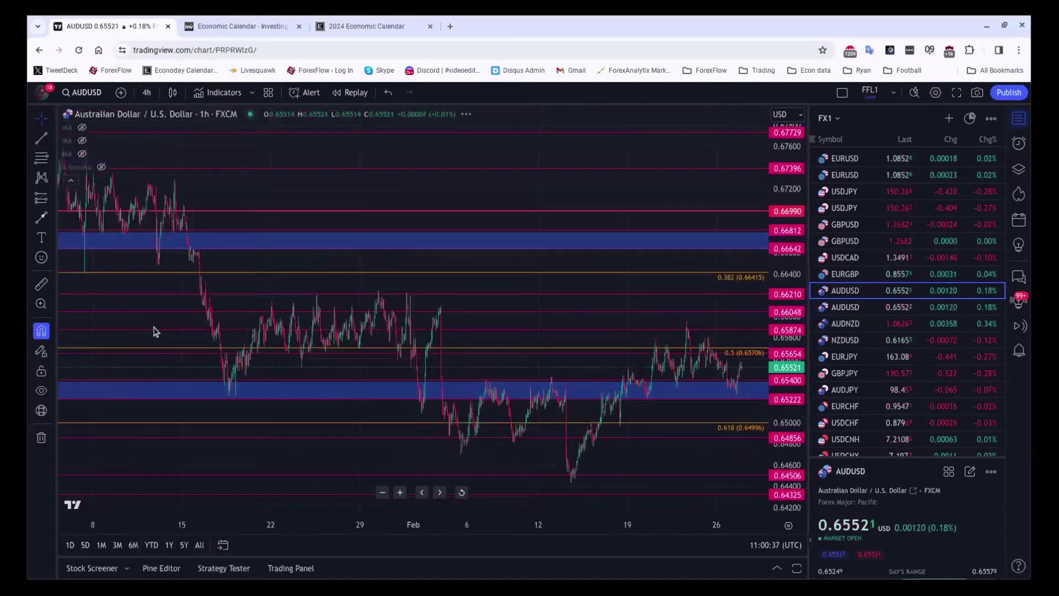
pyautogui.scroll(2, 595, 308)
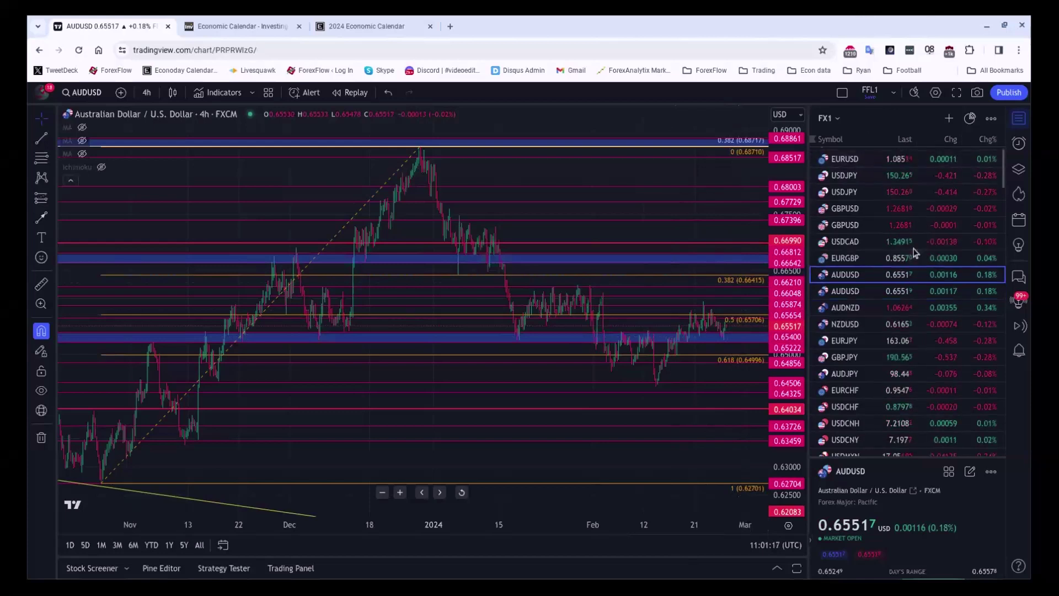
# Scroll the FX1 watchlist down to XAUUSD and the silver, oil and yield rows
pyautogui.scroll(-2, 914, 254)
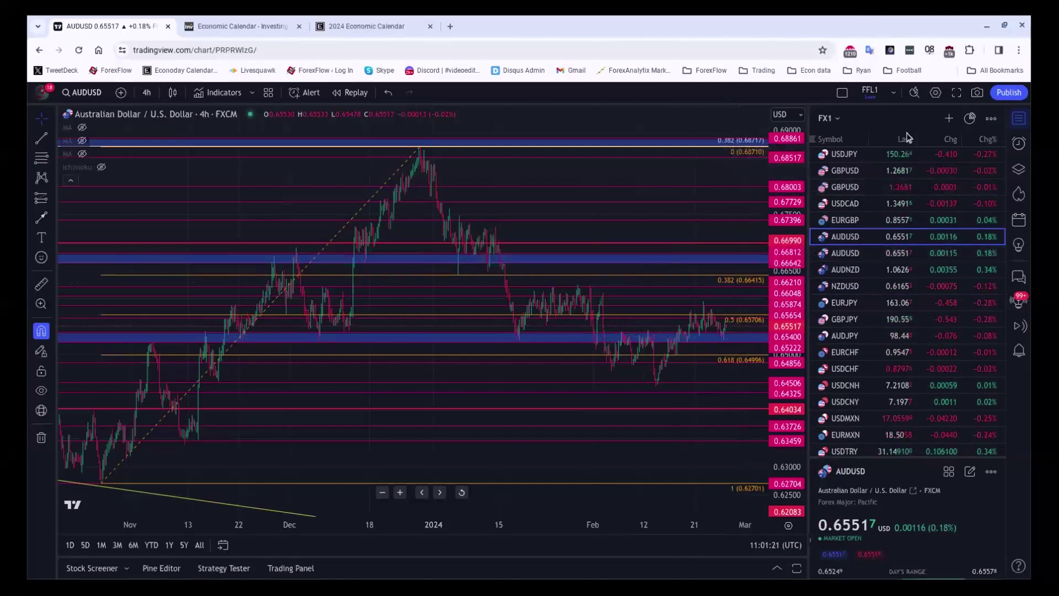
pyautogui.scroll(-4, 905, 243)
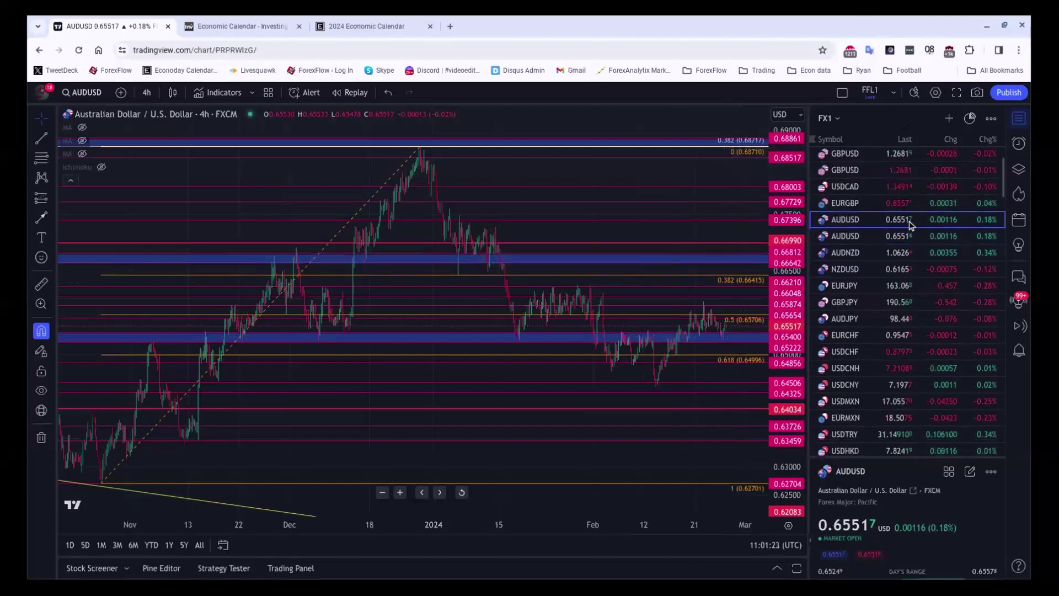
pyautogui.scroll(-3, 905, 246)
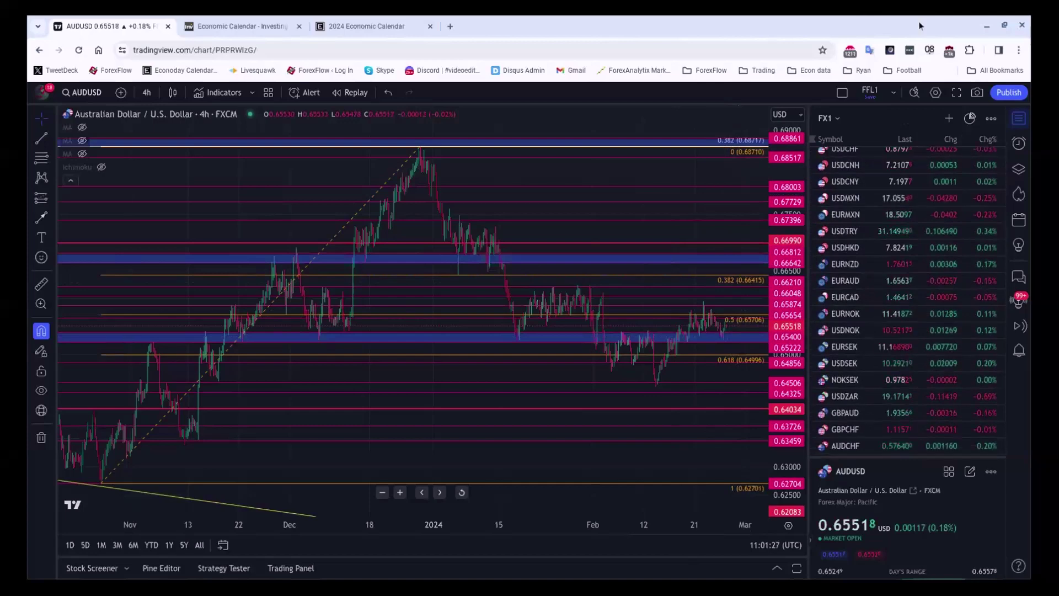
pyautogui.scroll(-6, 932, 356)
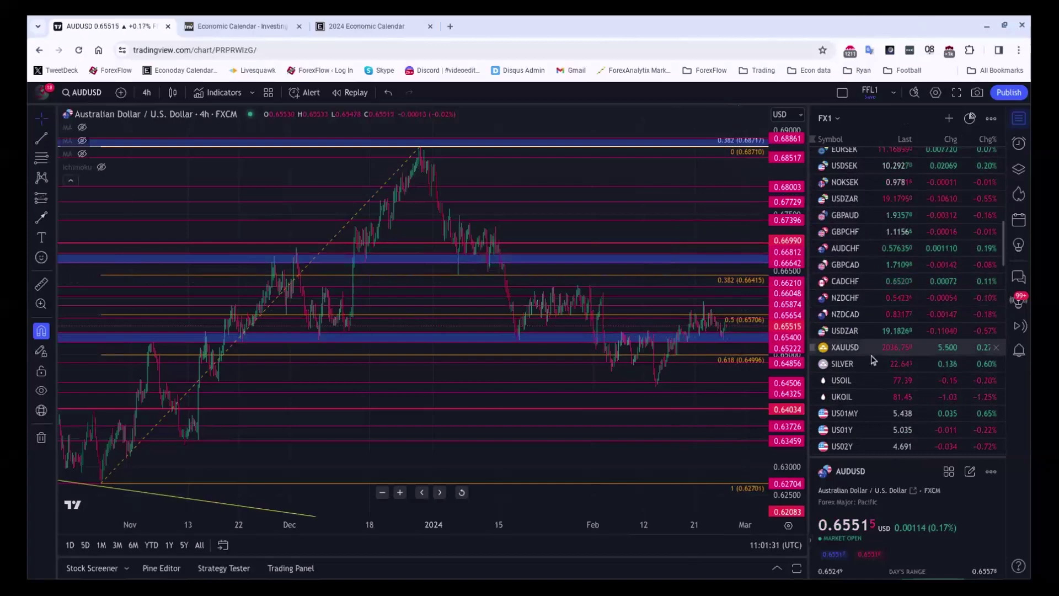
# Load the XAUUSD 4-hour gold chart and select the shaded 2000–2010 zone below price
pyautogui.click(872, 353)
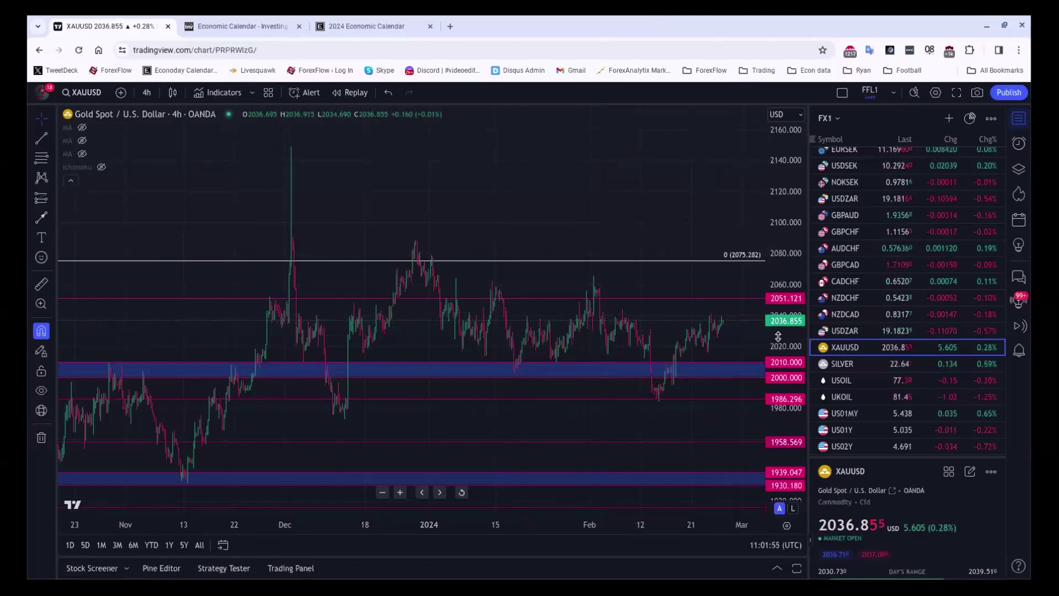
pyautogui.click(732, 368)
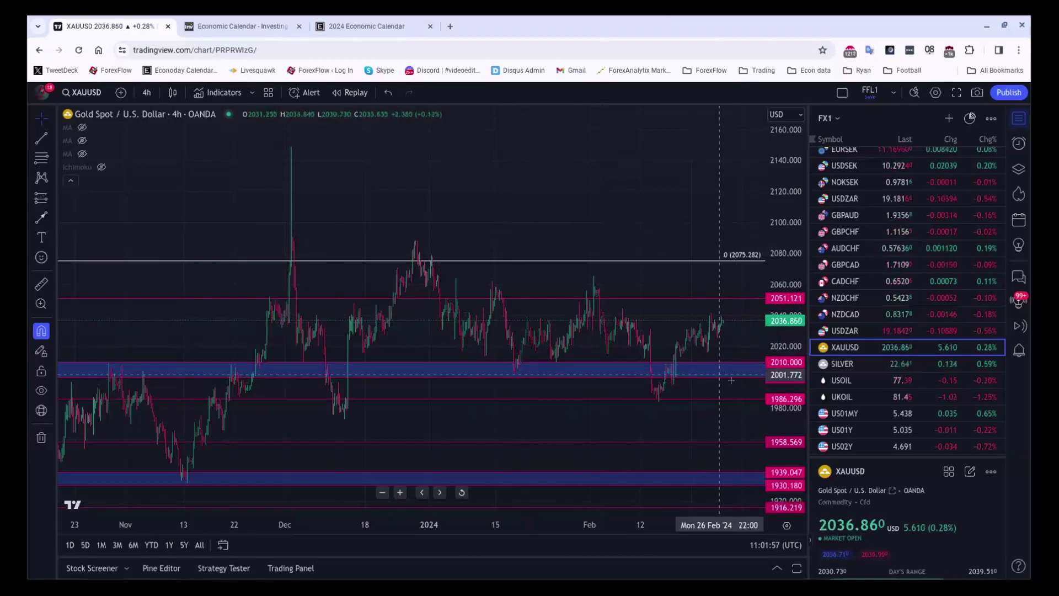
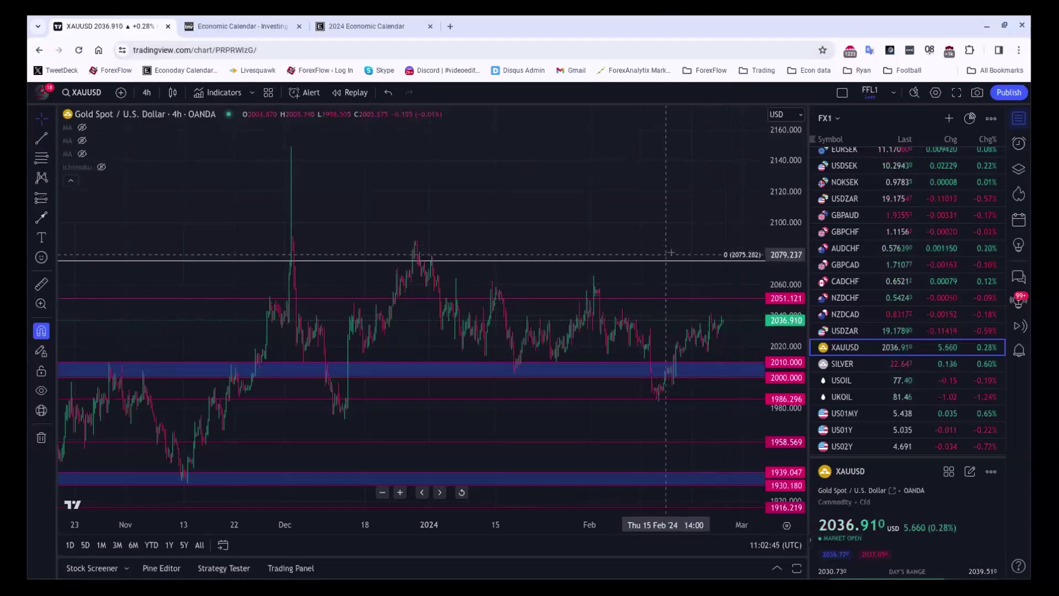
# Zoom out the GBPUSD 4-hour chart to review its Fibonacci levels and converging trendlines
pyautogui.scroll(-2, 676, 237)
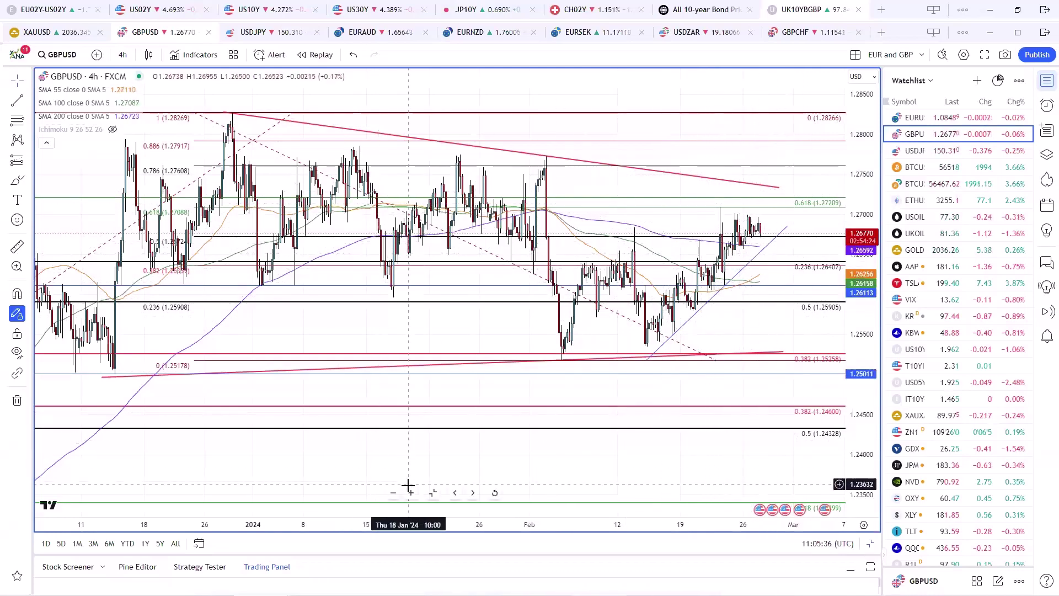
# Restore the EUR/GBP grid, switch to the AUD and NZD layout, and briefly maximize NZDUSD
pyautogui.moveTo(434, 495)
pyautogui.hotkey('alt', 'Return')
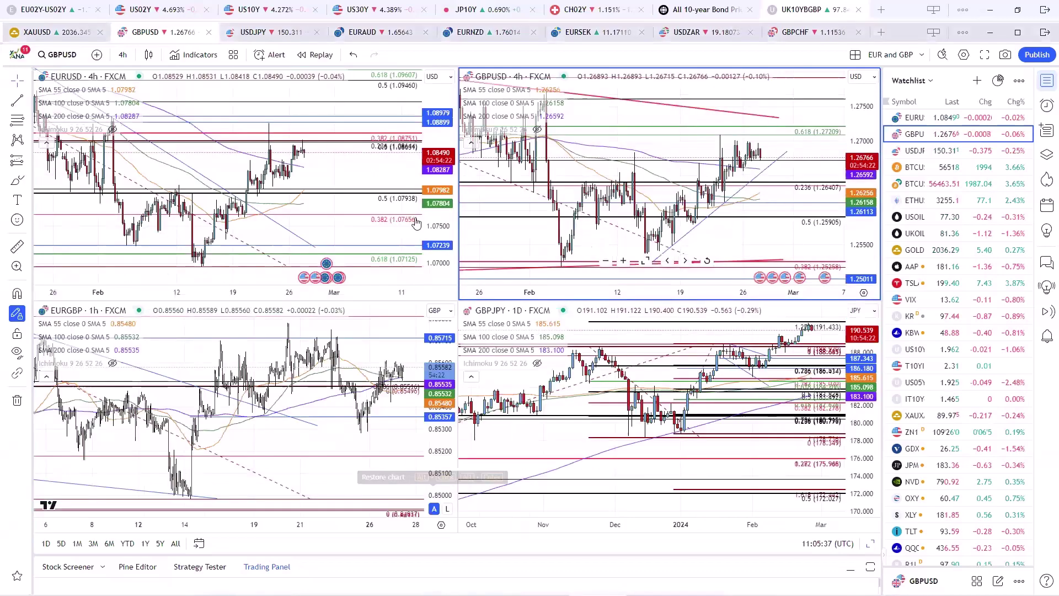
pyautogui.scroll(-5, 321, 199)
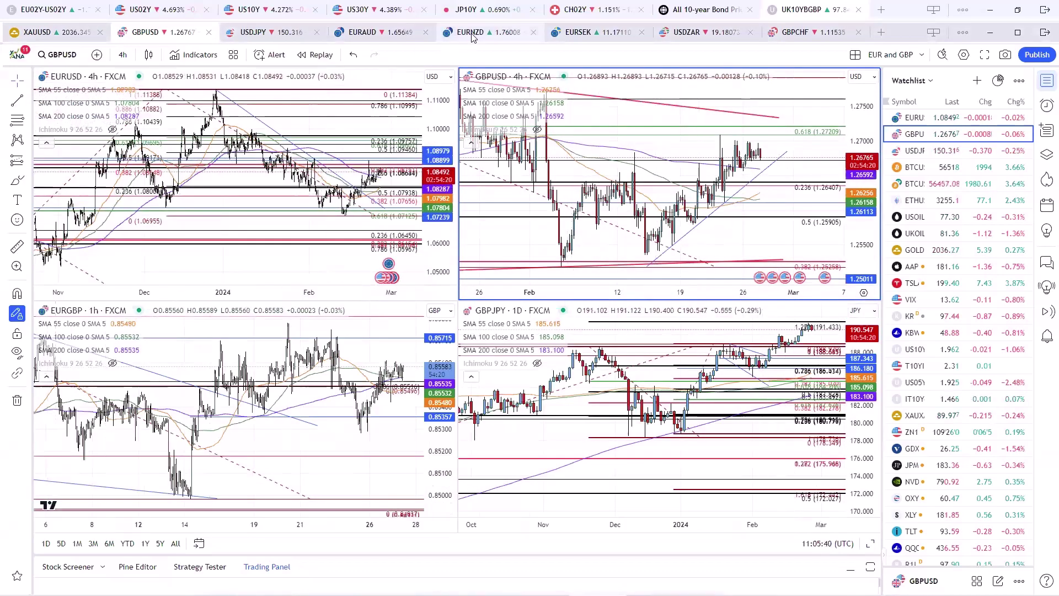
pyautogui.hotkey('ctrl', '5')
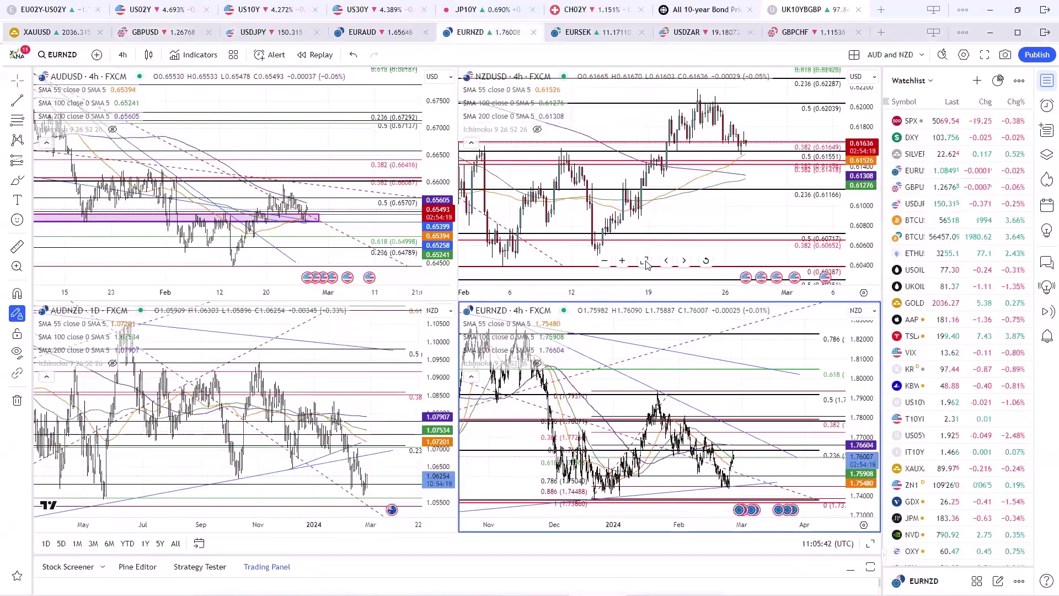
pyautogui.click(667, 265)
pyautogui.hotkey('alt', 'Return')
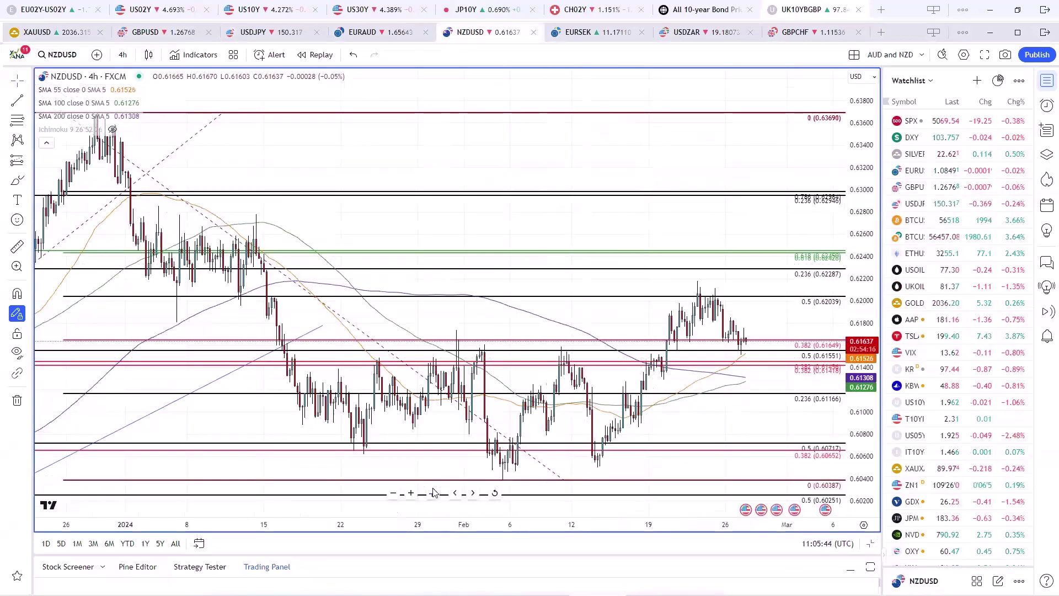
pyautogui.hotkey('alt', 'Return')
pyautogui.click(386, 276)
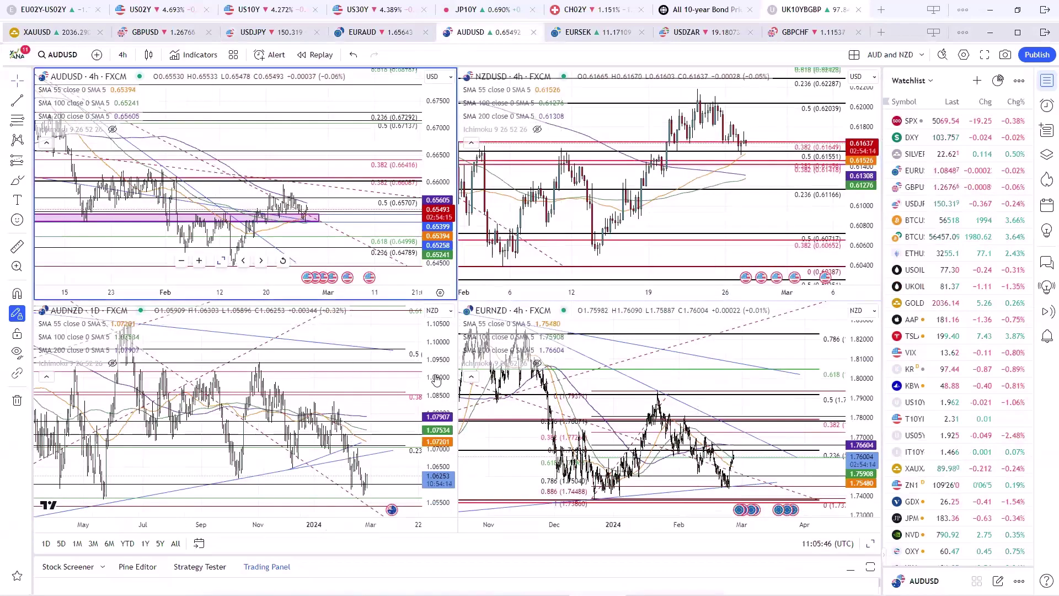
pyautogui.hotkey('alt', 'Return')
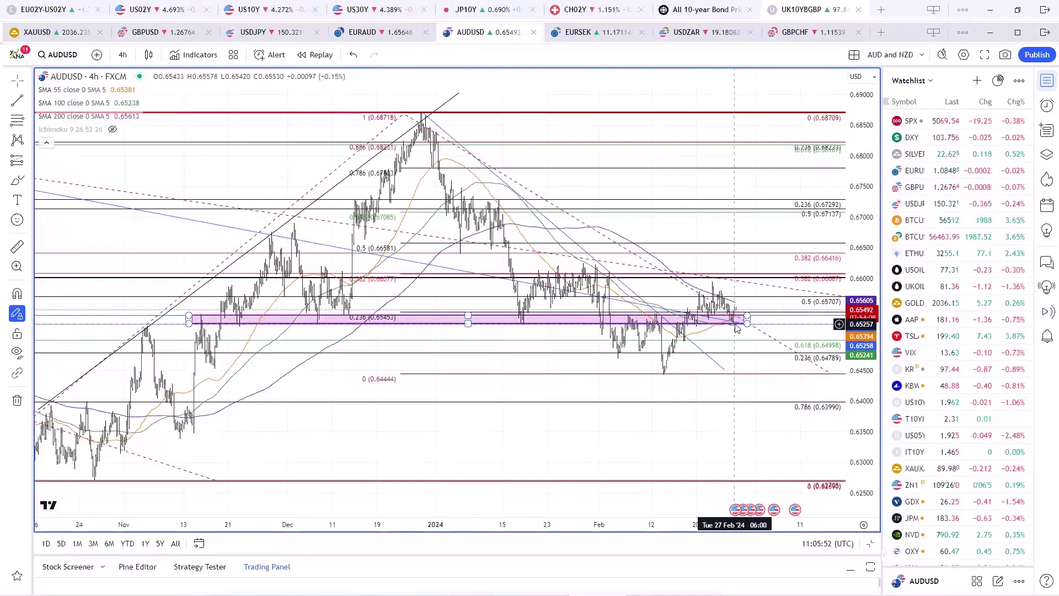
pyautogui.scroll(5, 704, 357)
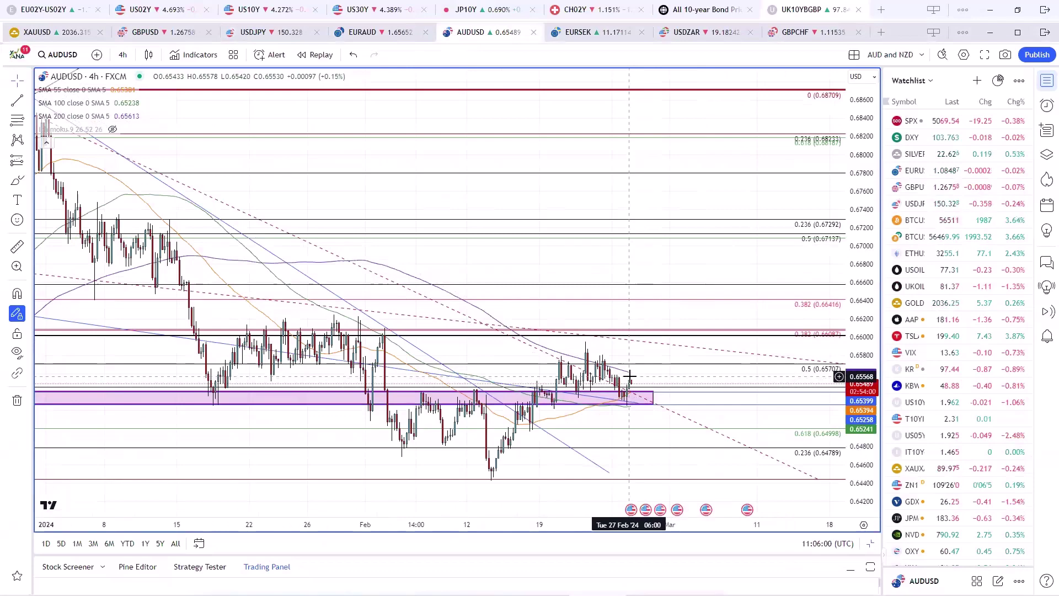
pyautogui.scroll(-4, 630, 376)
pyautogui.scroll(-3, 629, 377)
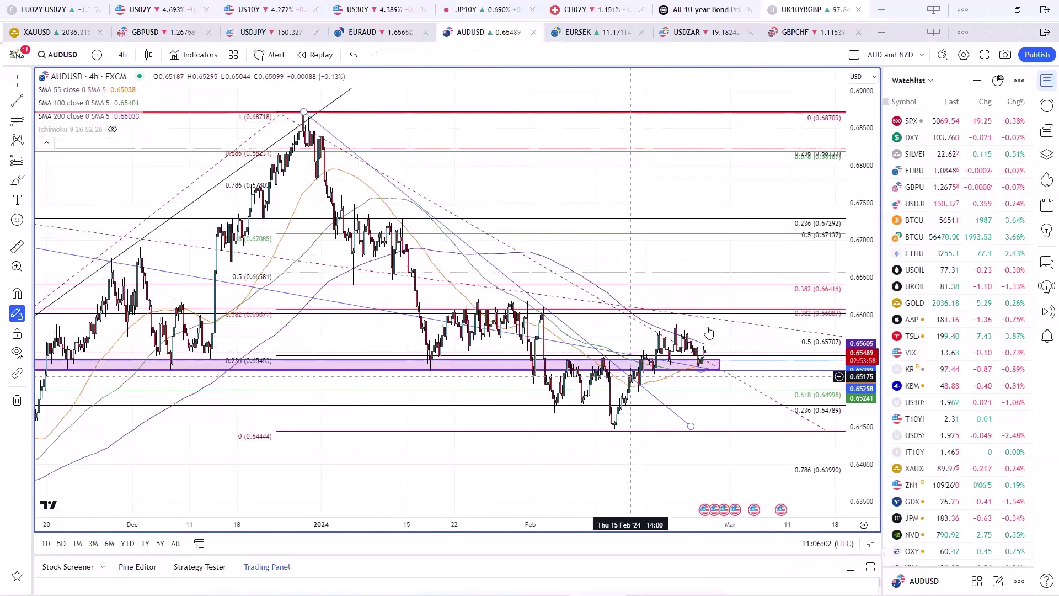
pyautogui.scroll(2, 723, 310)
pyautogui.scroll(2, 723, 311)
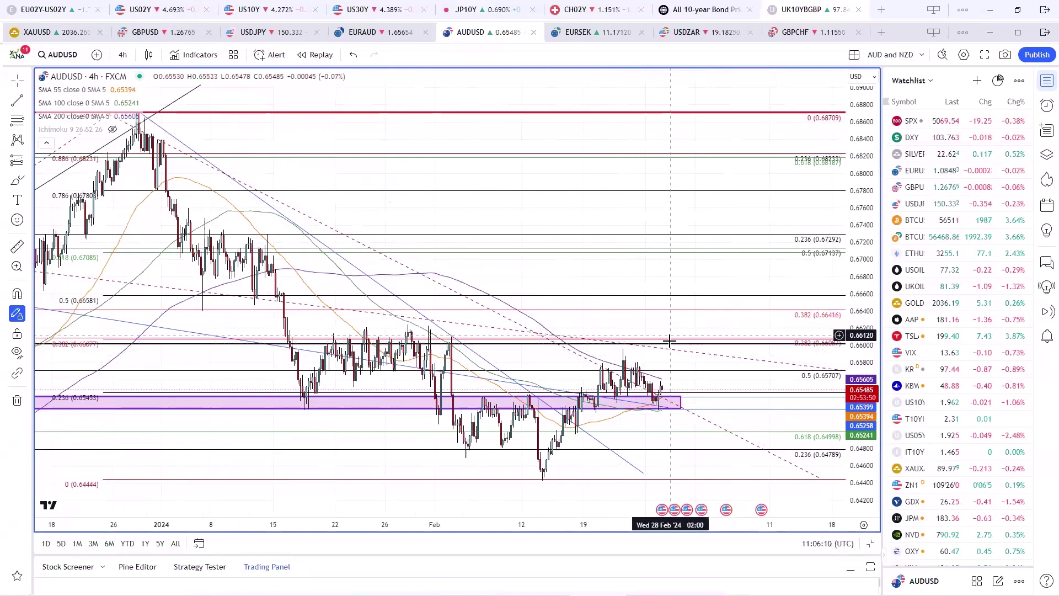
pyautogui.scroll(-3, 671, 325)
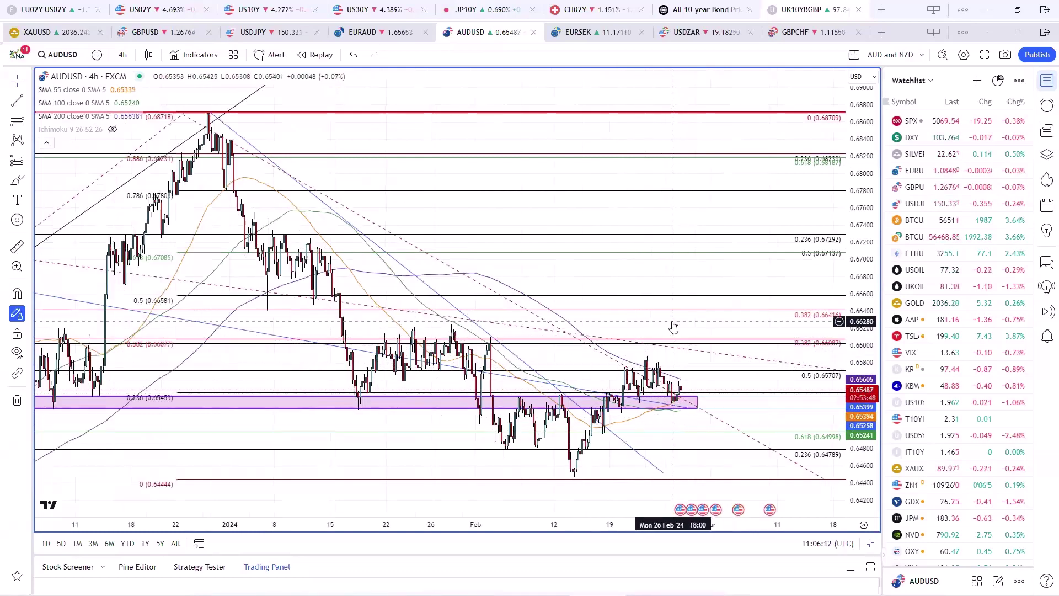
pyautogui.scroll(4, 670, 353)
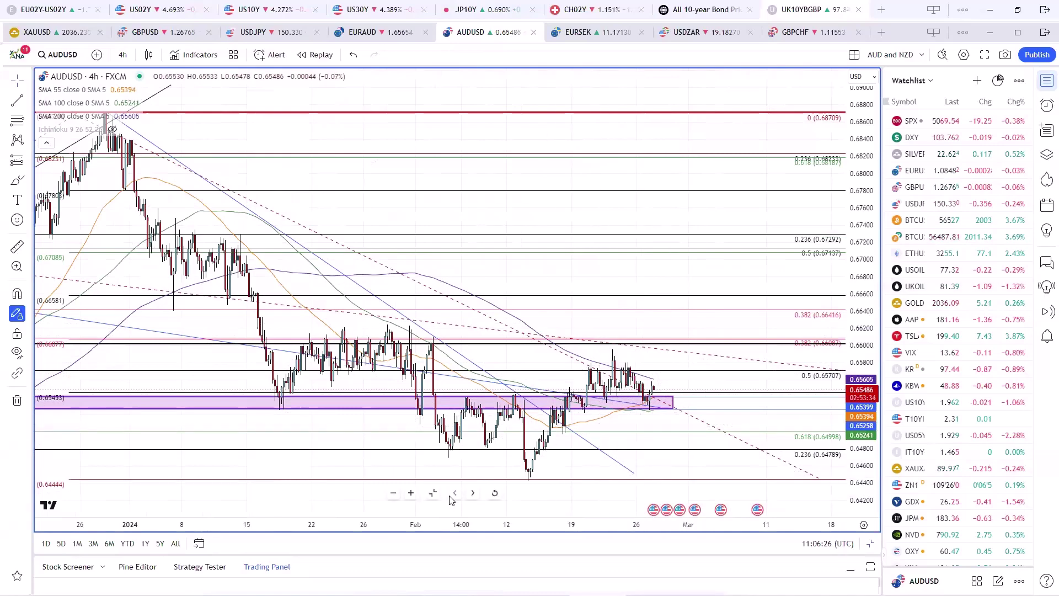
pyautogui.hotkey('alt', 'Return')
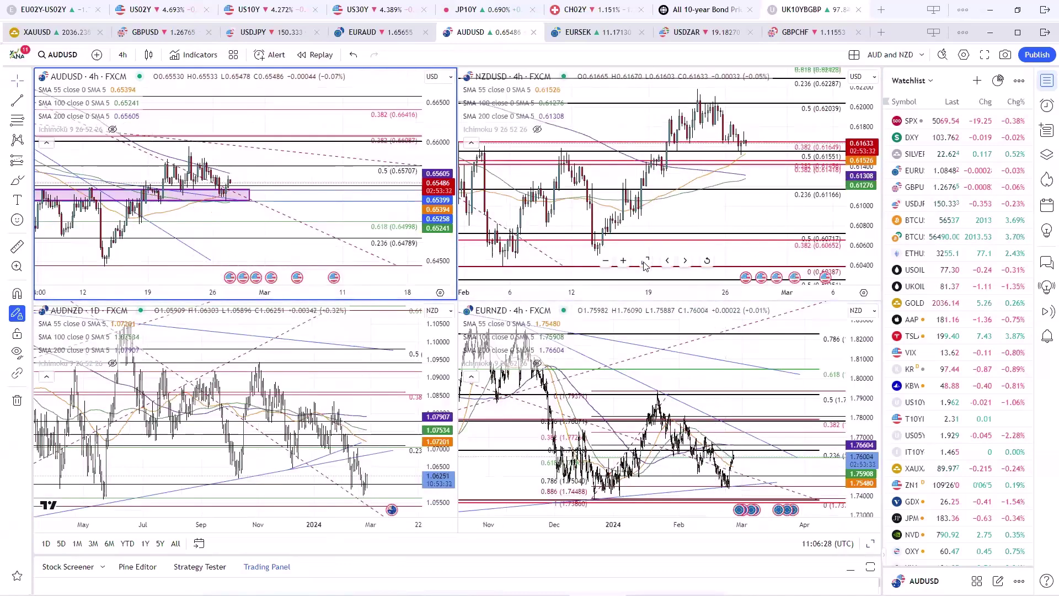
# Enlarge the NZDUSD 4-hour chart and zoom out to a wider date range
pyautogui.click(663, 445)
pyautogui.hotkey('alt', 'Return')
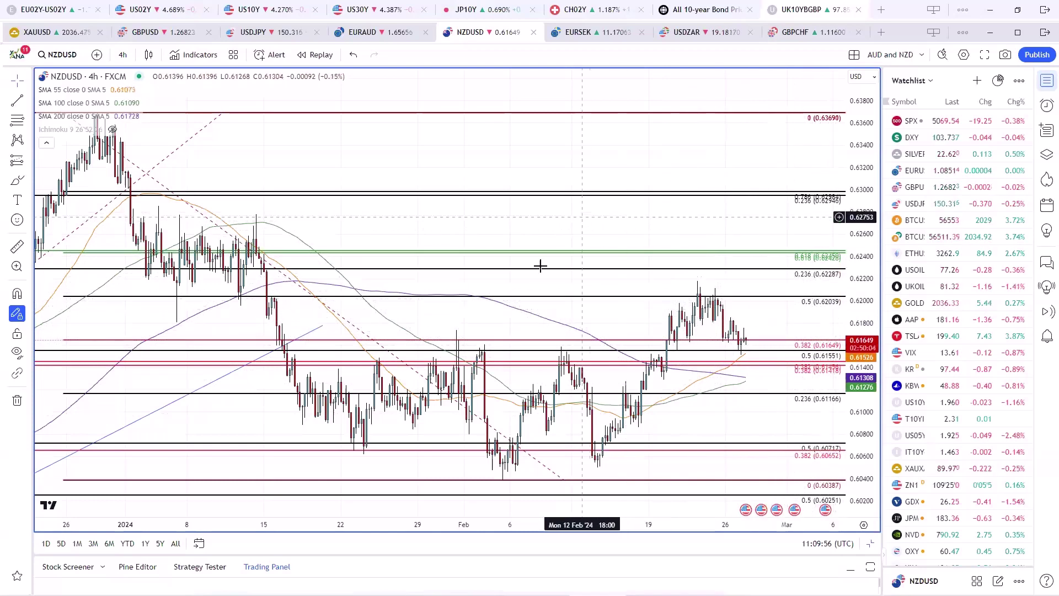
pyautogui.scroll(-3, 533, 361)
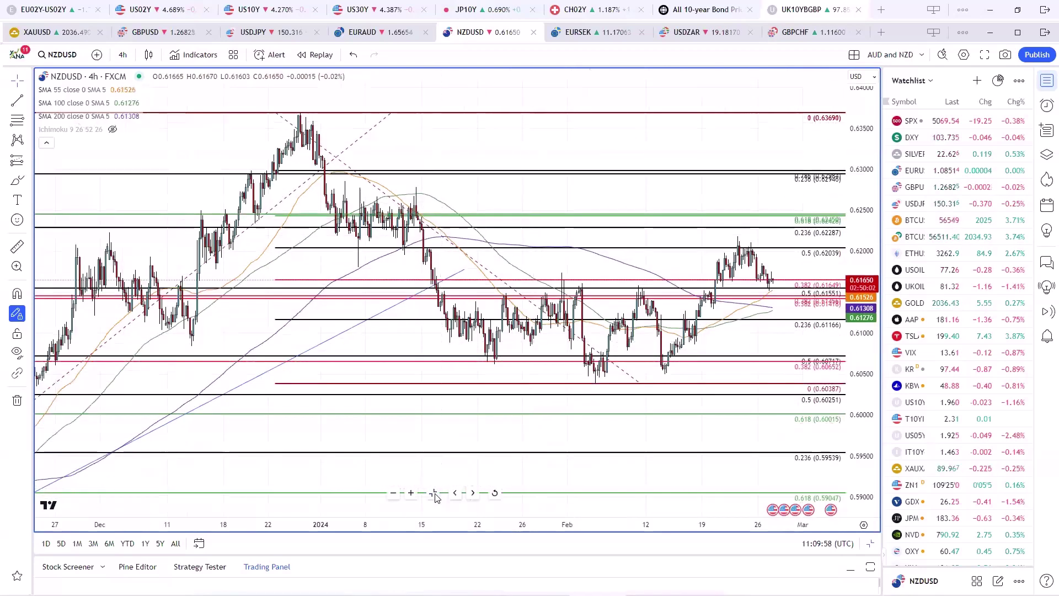
# Return to the four-chart AUD and NZD grid and enlarge the EURNZD chart instead
pyautogui.hotkey('alt', 'Return')
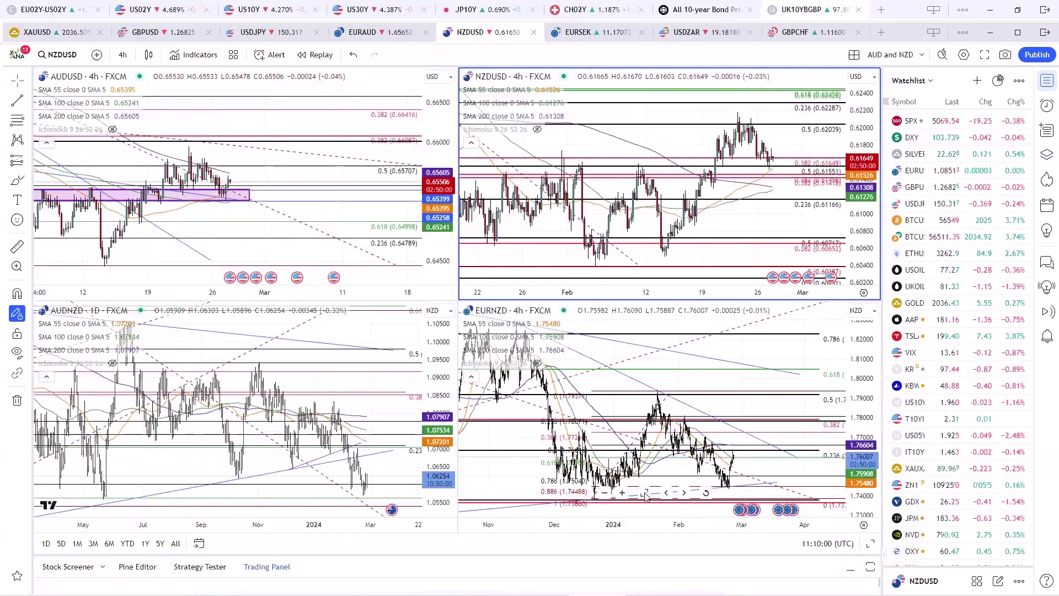
pyautogui.click(649, 426)
pyautogui.hotkey('alt', 'Return')
# Zoom the EURNZD 4-hour chart out to about one year of price action
pyautogui.scroll(-3, 649, 425)
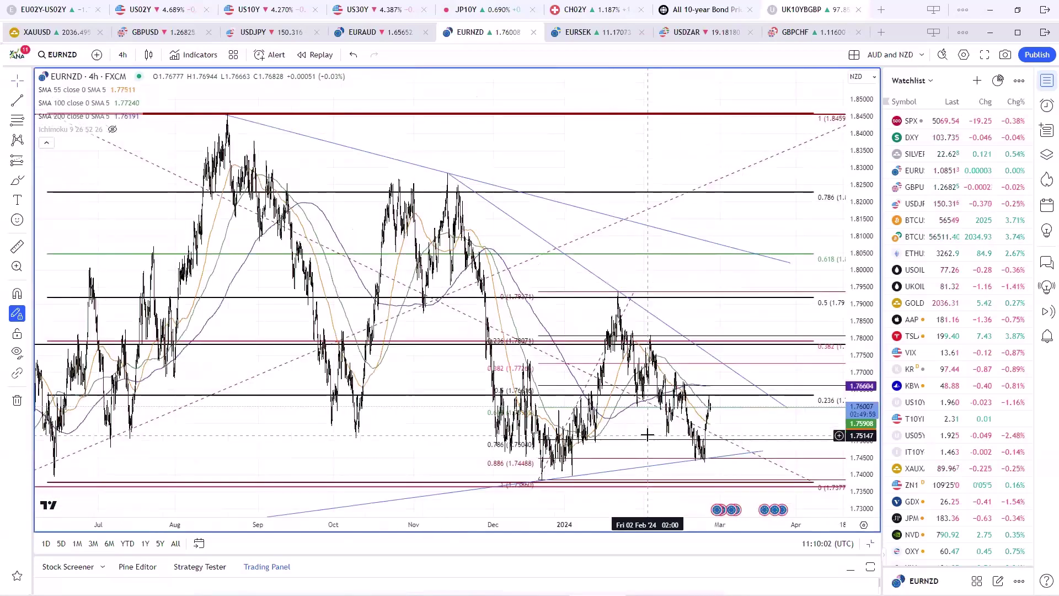
pyautogui.scroll(-3, 647, 435)
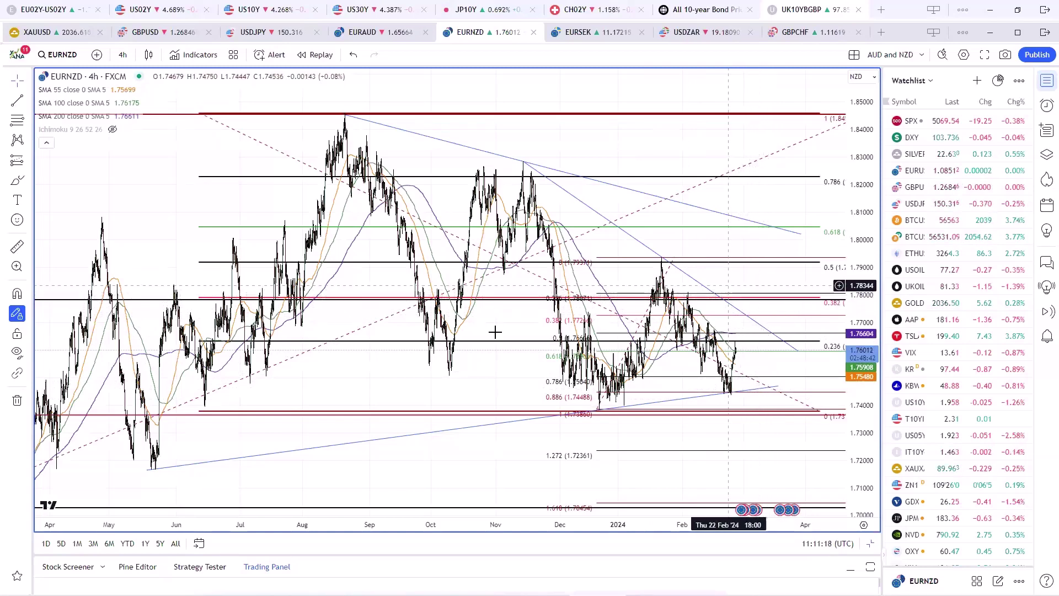
pyautogui.moveTo(432, 484)
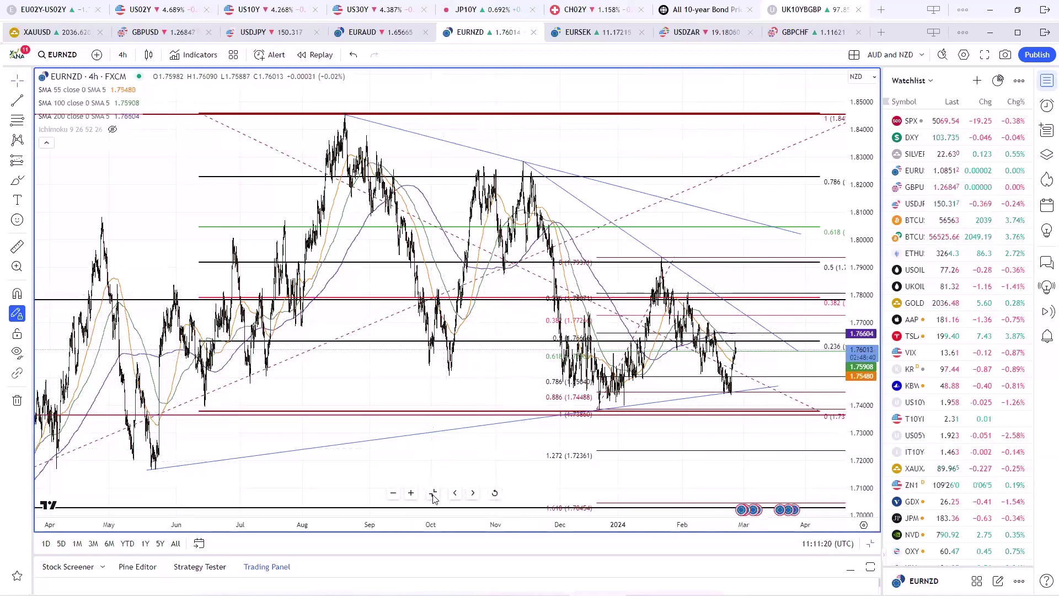
# Restore the grid, switch to the USDJPY yen-cross layout, and select the NZDJPY chart
pyautogui.hotkey('alt', 'Return')
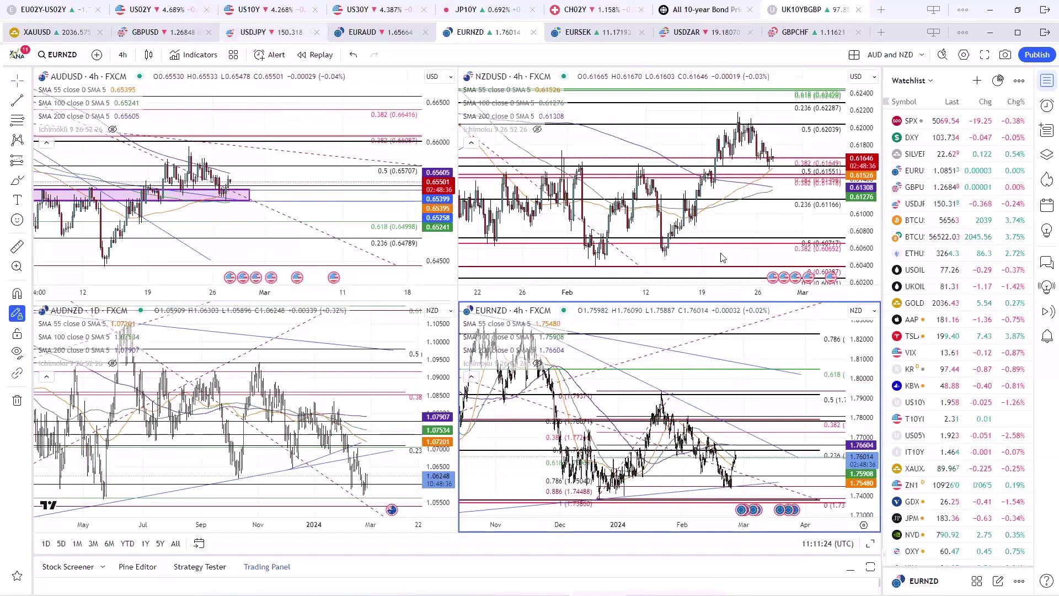
pyautogui.hotkey('ctrl', 'shift', 'Tab')
pyautogui.hotkey('ctrl', 'shift', 'Tab')
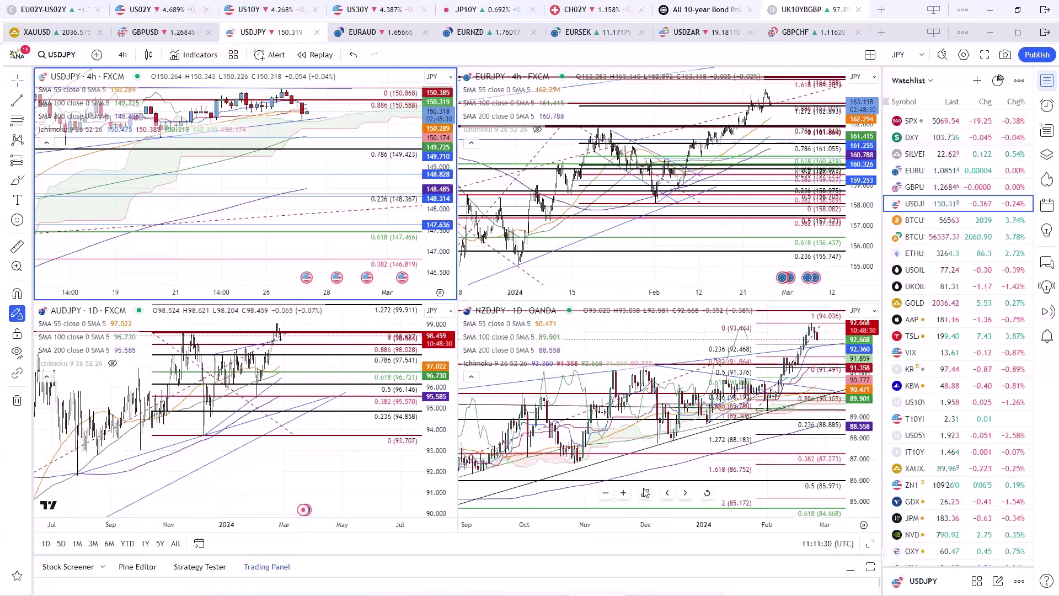
pyautogui.click(644, 485)
# Maximize the NZDJPY daily chart and zoom and pan around its recent price action
pyautogui.hotkey('alt', 'Return')
pyautogui.scroll(3, 536, 391)
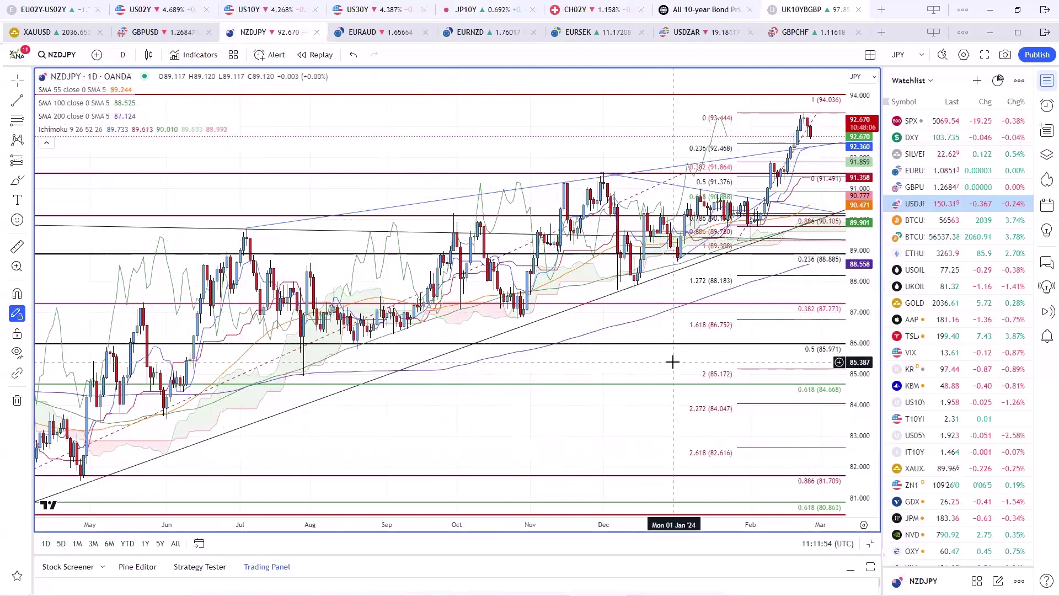
pyautogui.scroll(-3, 672, 362)
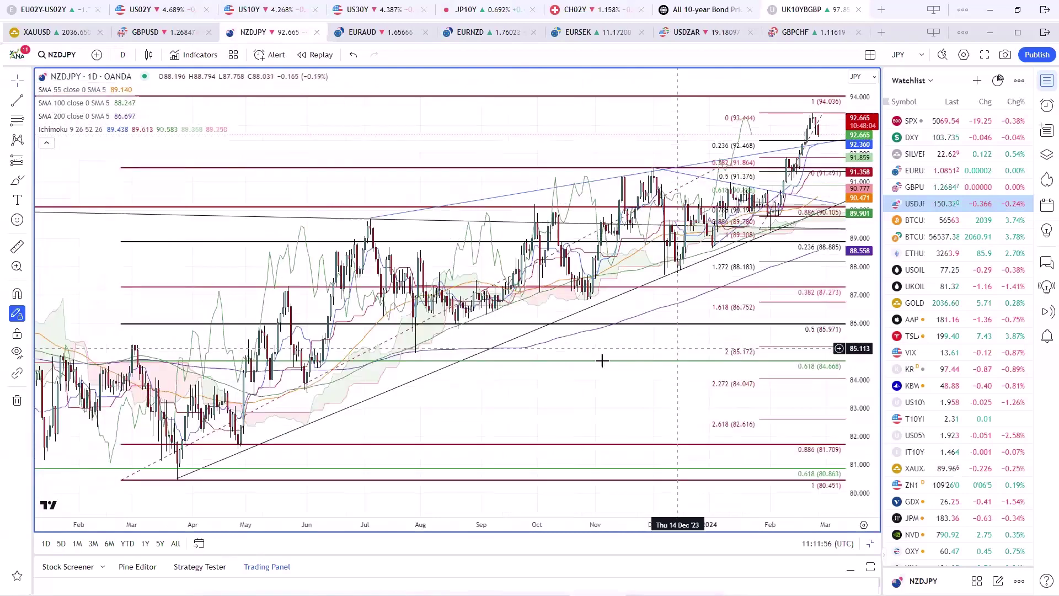
pyautogui.scroll(2, 830, 153)
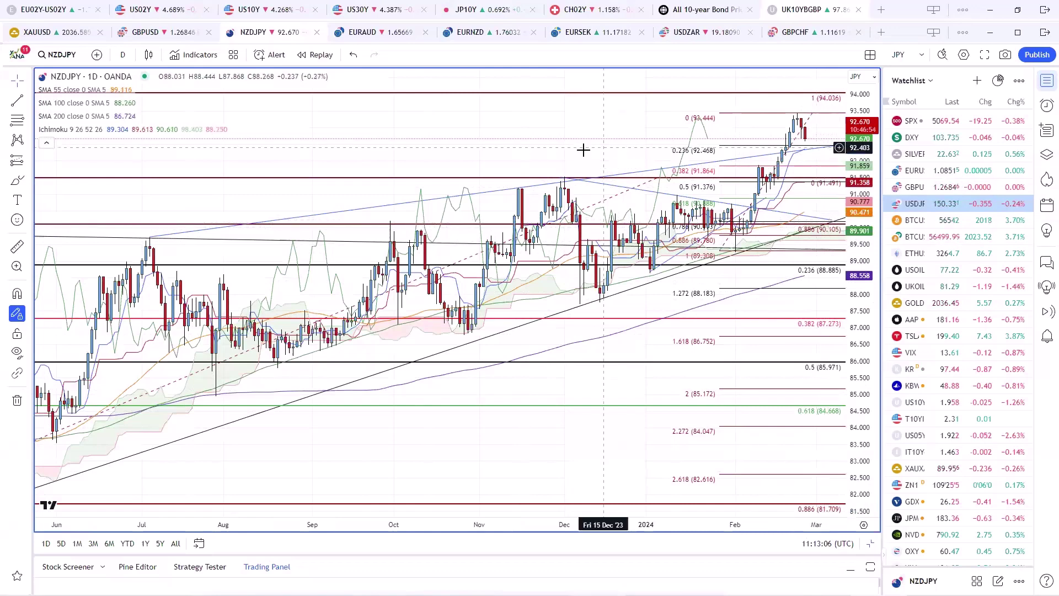
pyautogui.hscroll(3, 452, 121)
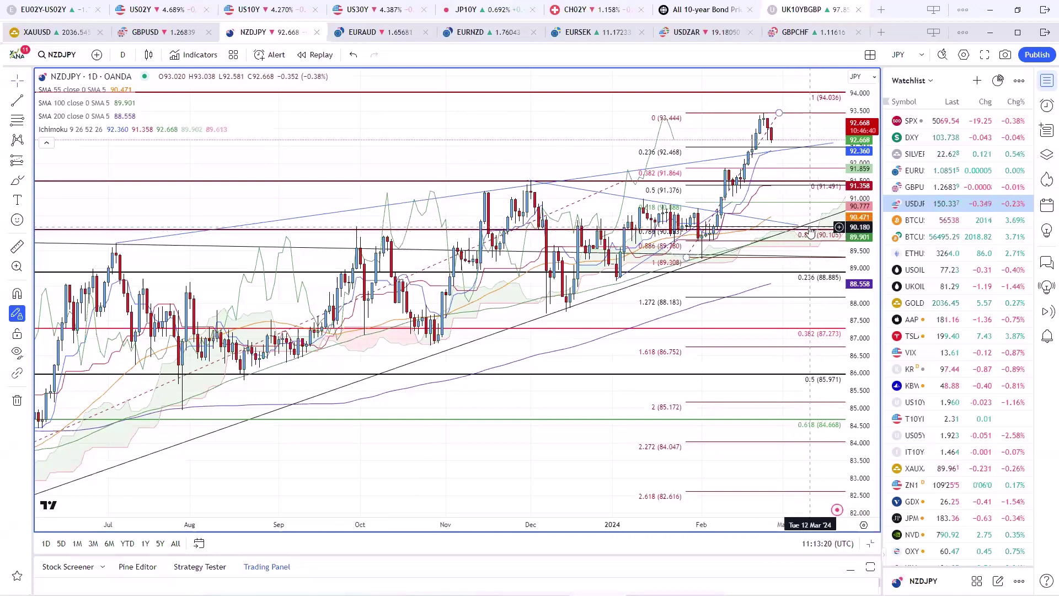
# Return to the four-chart grid and enlarge the AUDJPY daily chart
pyautogui.hotkey('alt', 'Return')
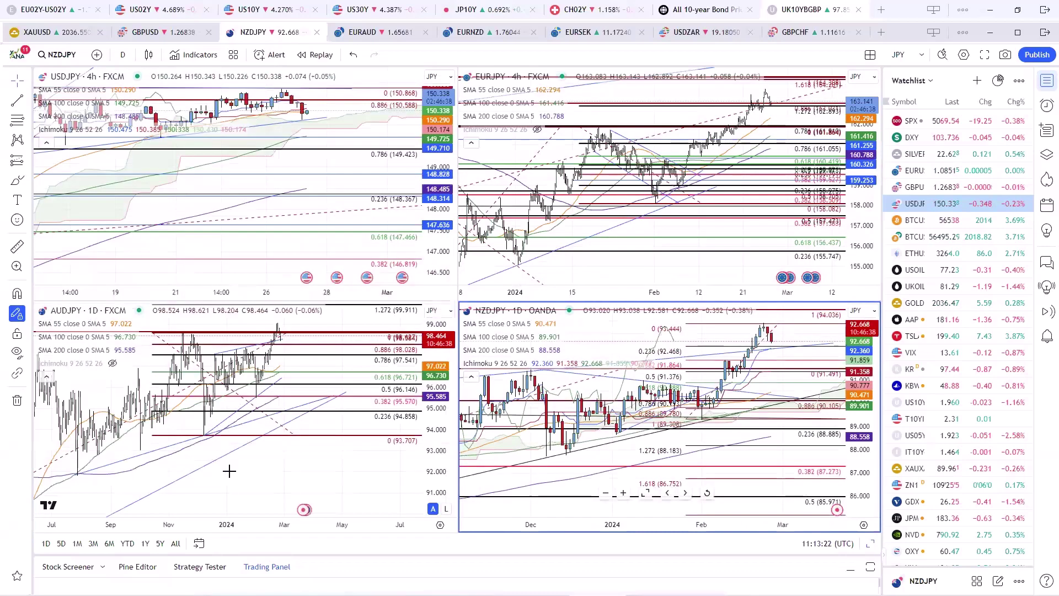
pyautogui.click(243, 493)
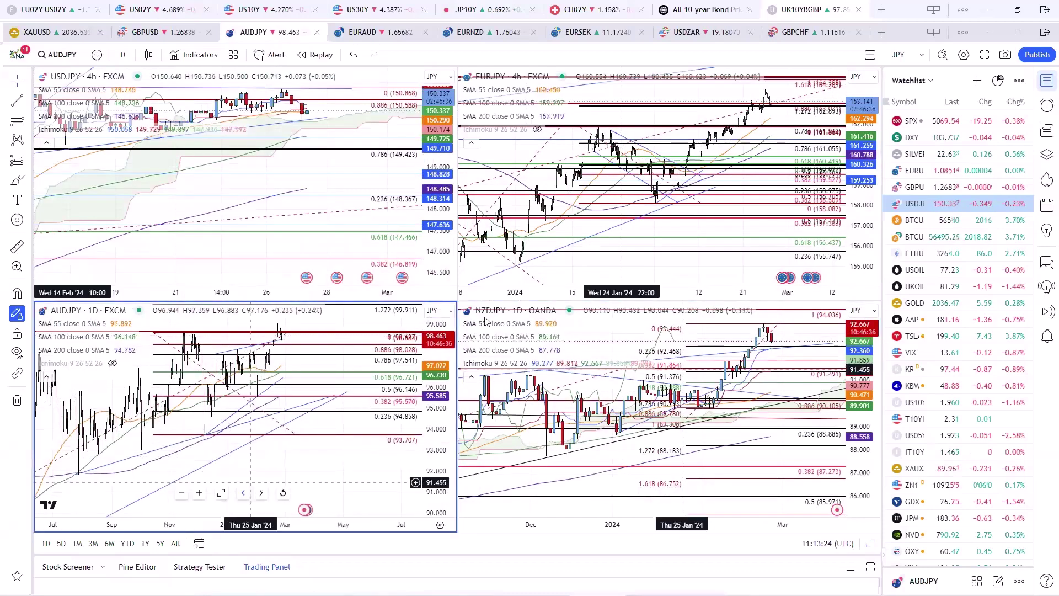
pyautogui.click(222, 492)
pyautogui.scroll(4, 620, 364)
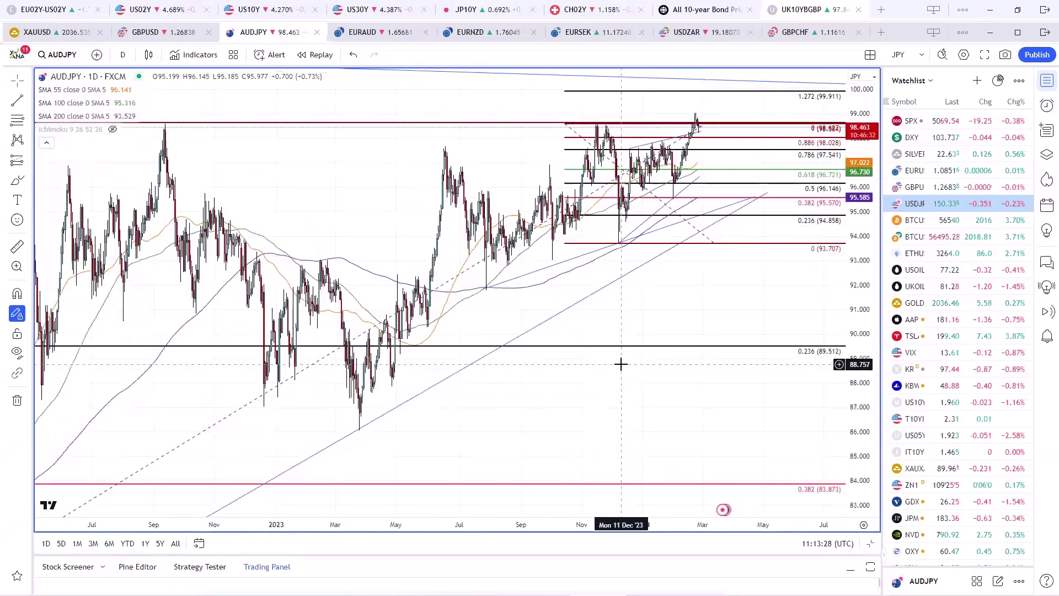
pyautogui.scroll(-4, 621, 364)
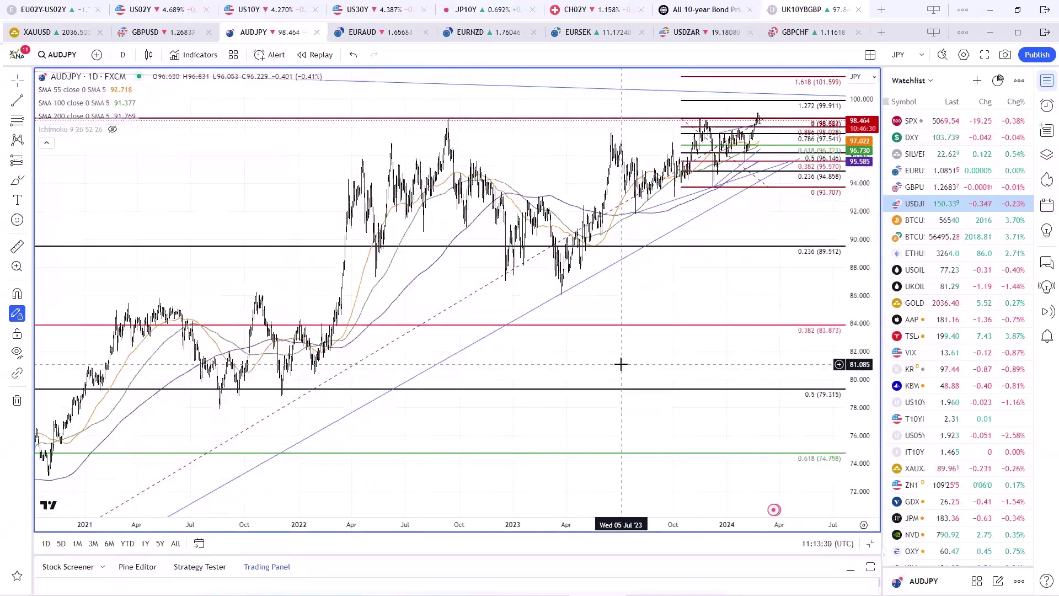
pyautogui.scroll(-5, 621, 364)
pyautogui.scroll(4, 621, 364)
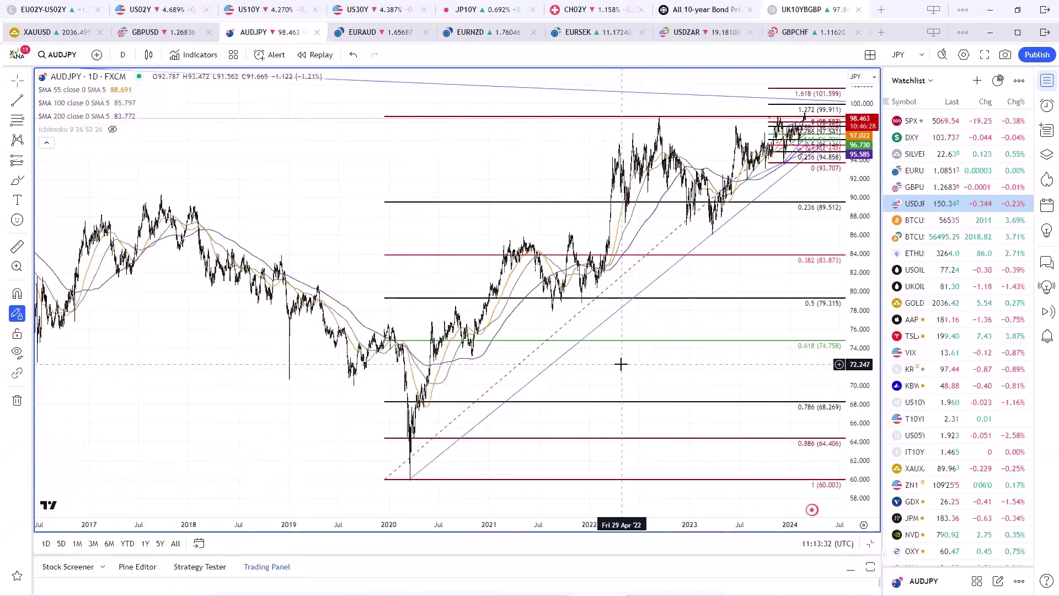
pyautogui.scroll(3, 620, 364)
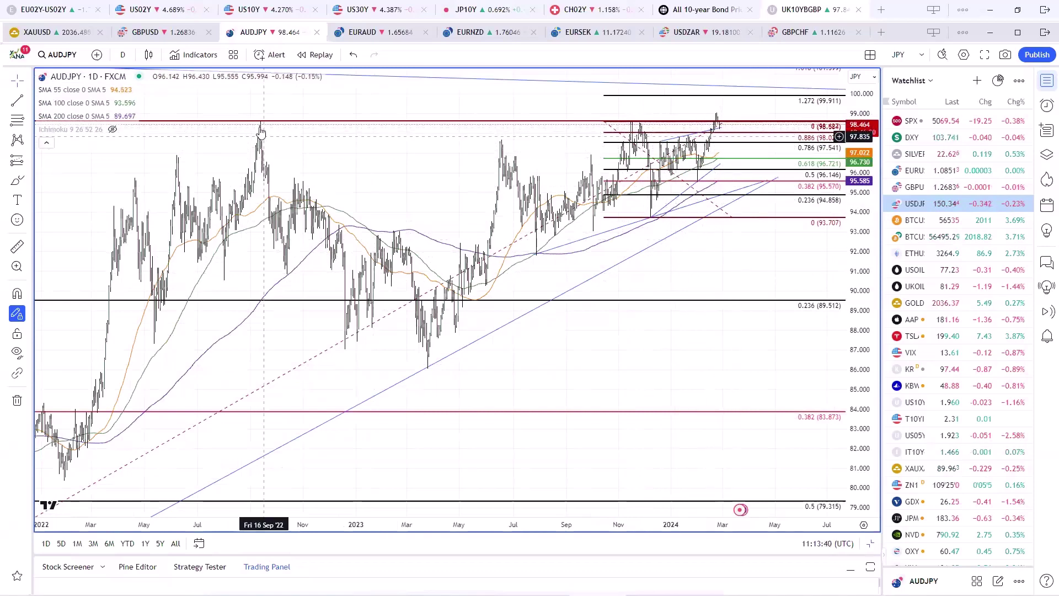
pyautogui.scroll(-2, 708, 386)
pyautogui.scroll(4, 706, 403)
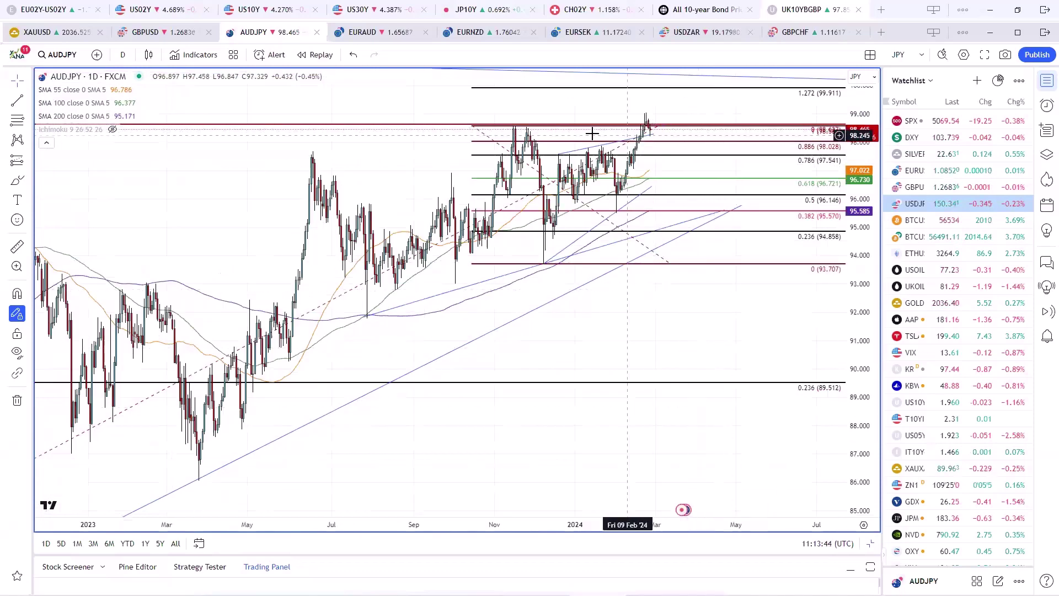
pyautogui.scroll(-3, 697, 295)
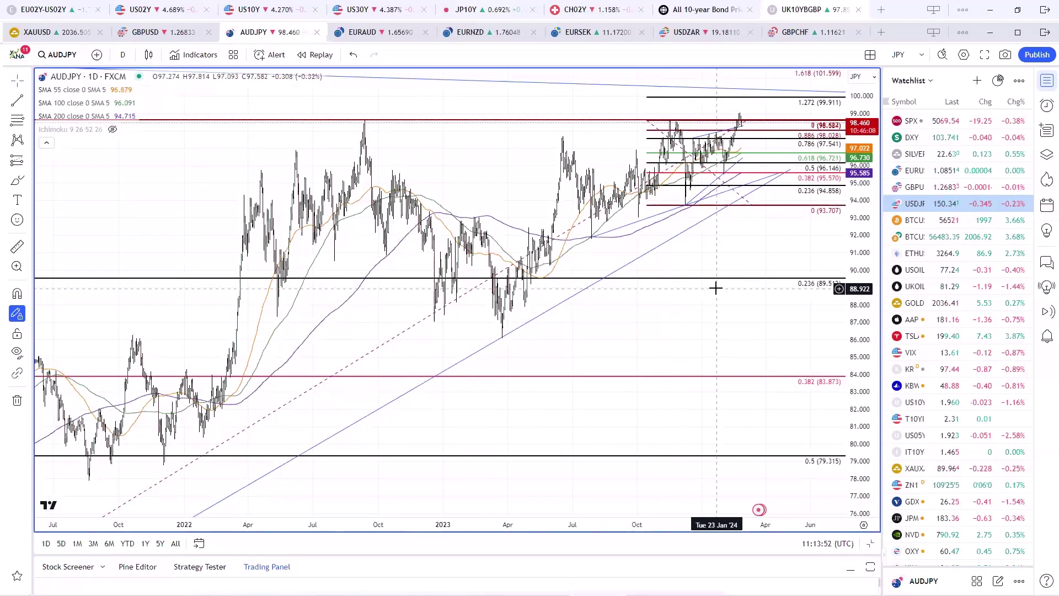
pyautogui.scroll(4, 714, 286)
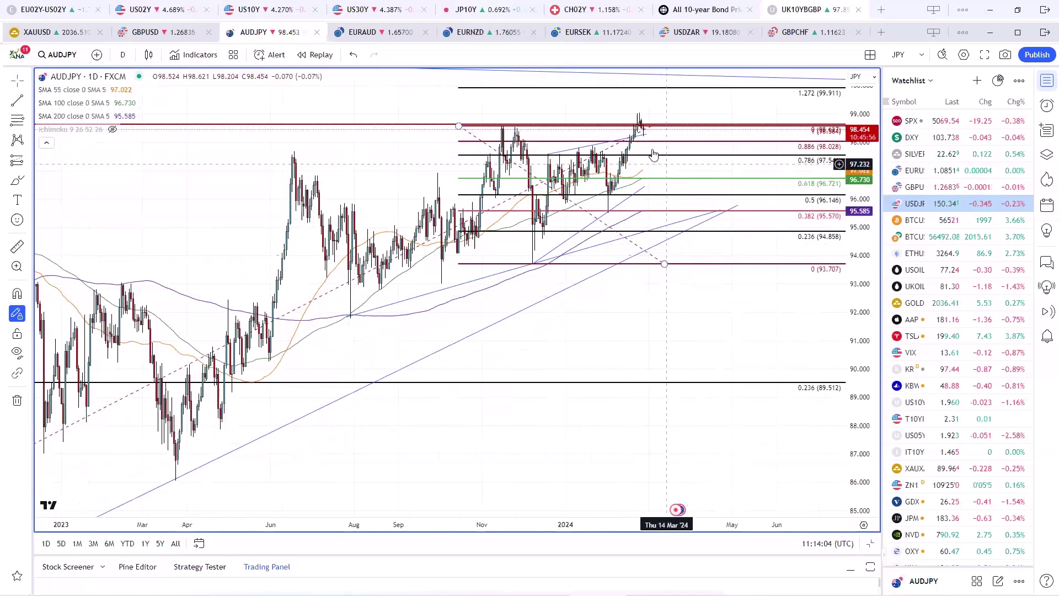
# Draw a trendline on AUDJPY from mid-December 2023 to March 2024
pyautogui.click(663, 133)
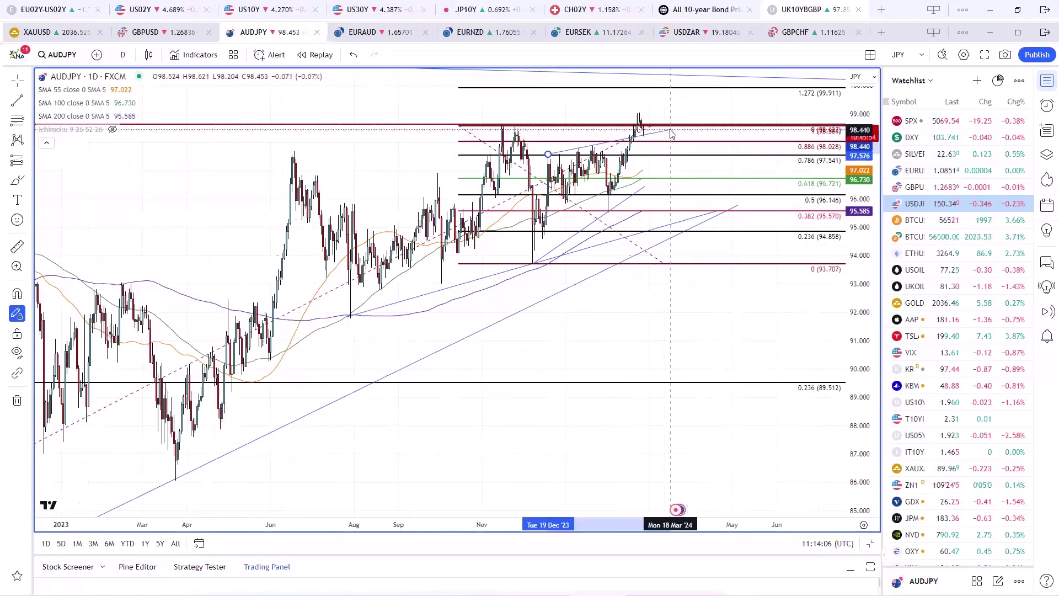
pyautogui.click(672, 132)
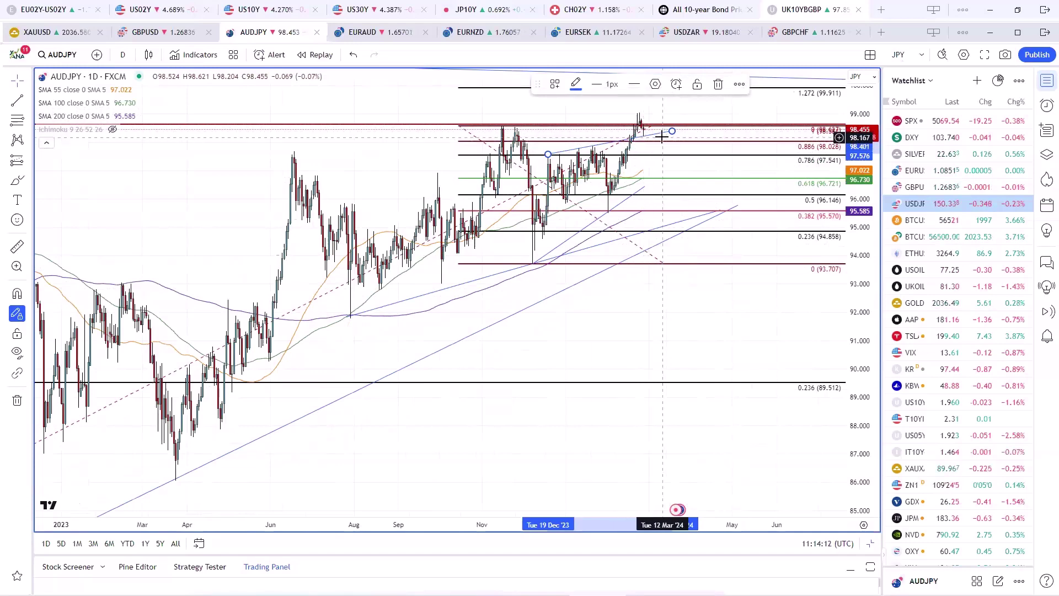
pyautogui.rightClick(742, 117)
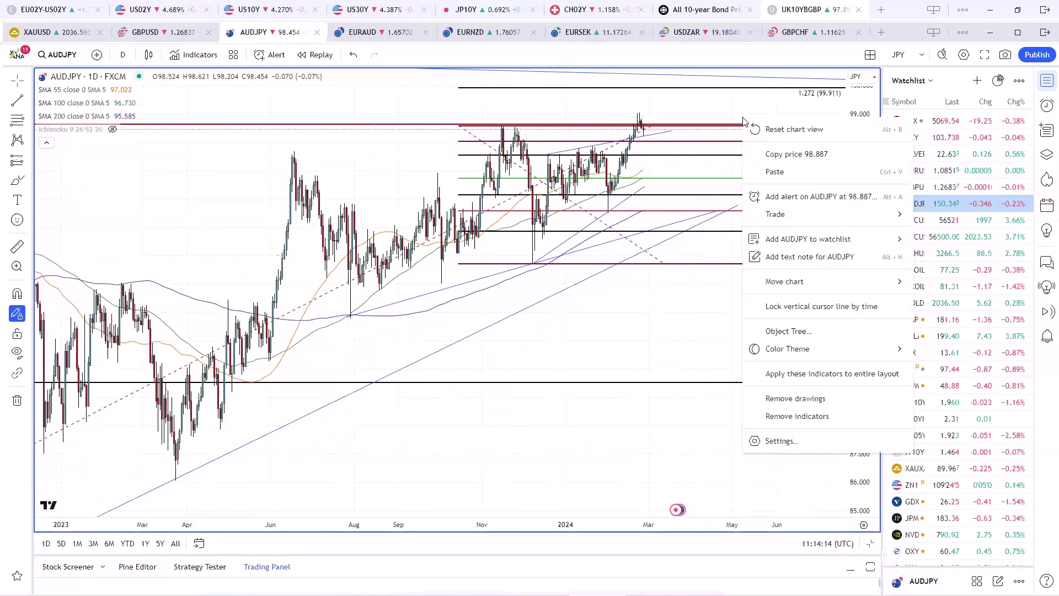
pyautogui.press('Escape')
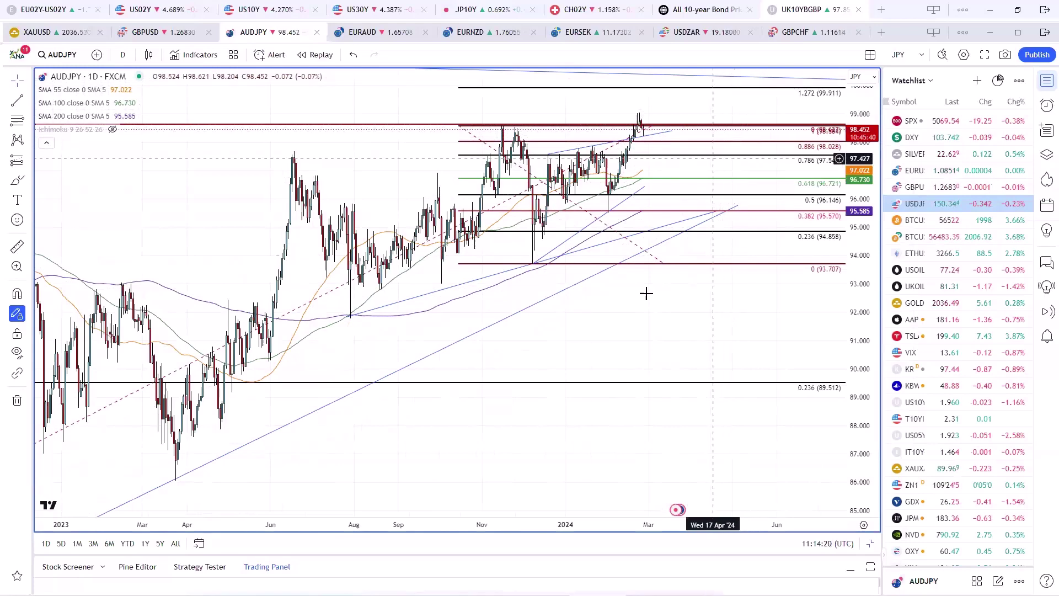
pyautogui.scroll(-3, 659, 341)
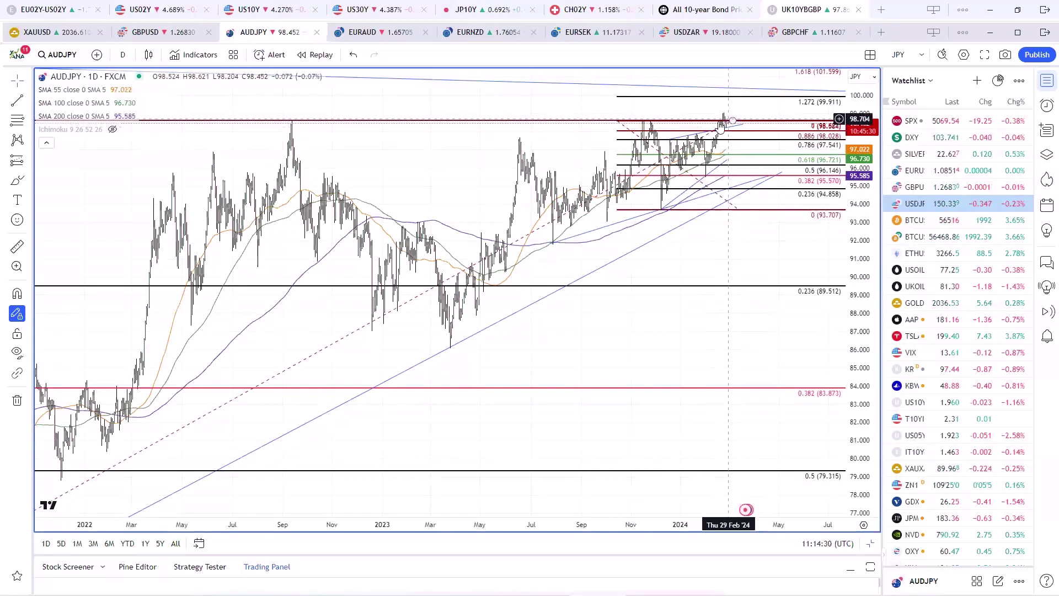
# Restore the four-chart grid and open the USDZAR layout
pyautogui.moveTo(409, 492)
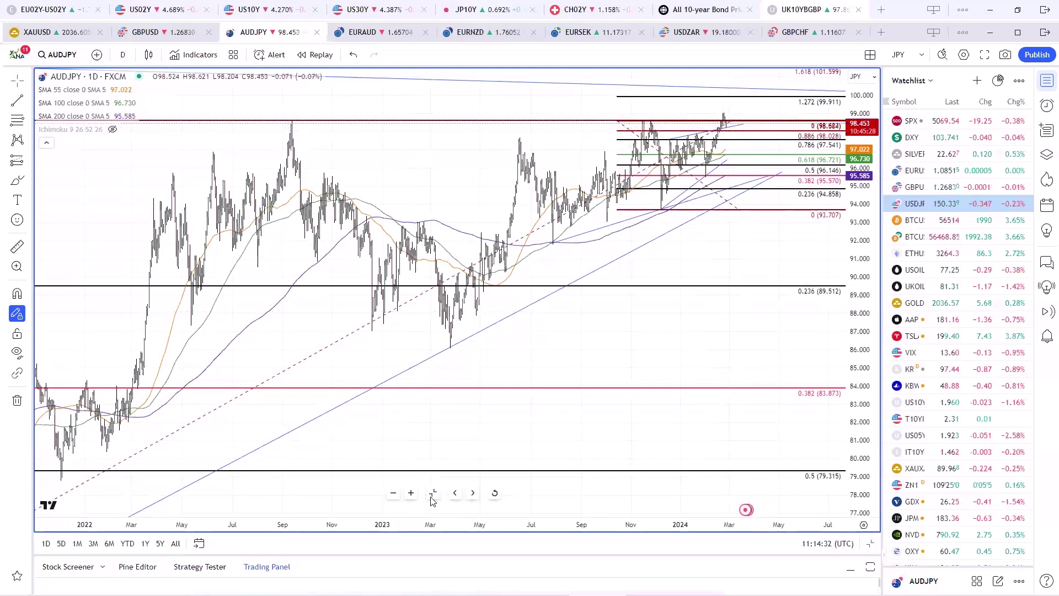
pyautogui.hotkey('alt', 'Return')
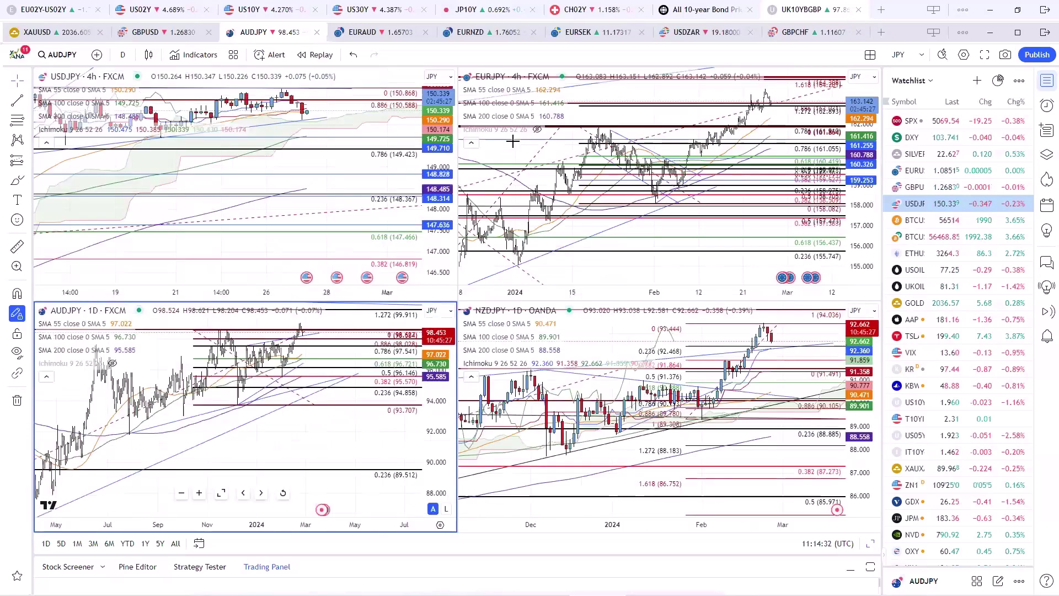
pyautogui.click(698, 33)
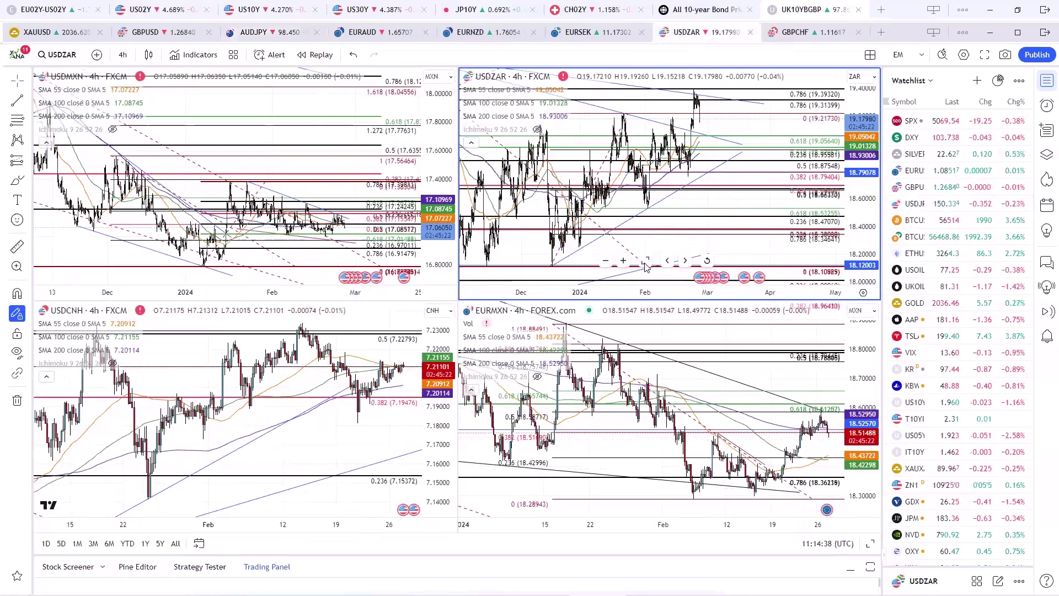
# Maximize the USDZAR 4-hour chart and zoom out to show more history and Fibonacci levels
pyautogui.hotkey('alt', 'Return')
pyautogui.scroll(-2, 580, 395)
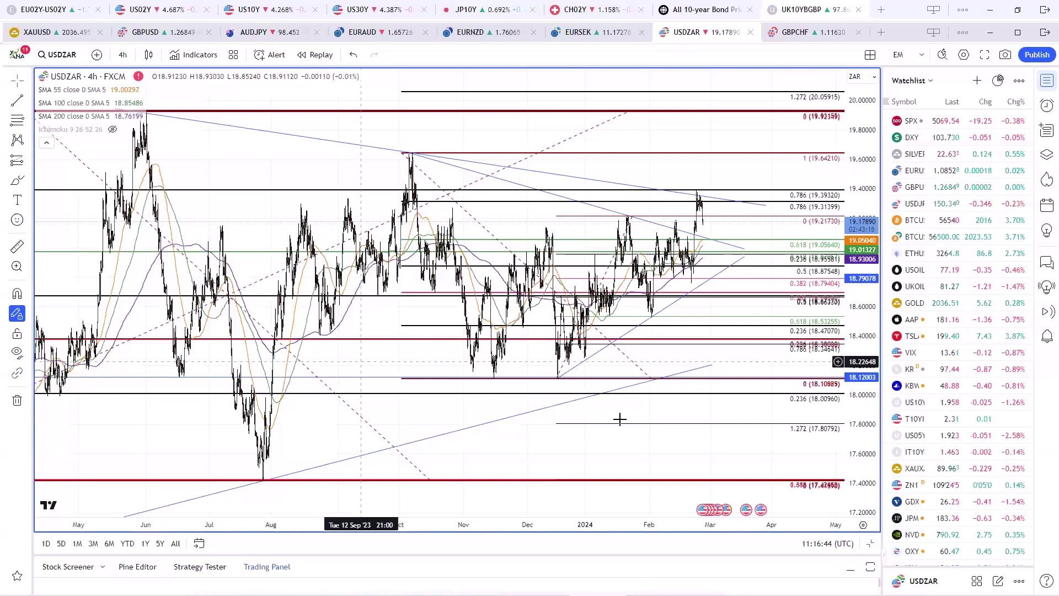
# Restore the USDZAR layout to its four-chart grid
pyautogui.moveTo(433, 494)
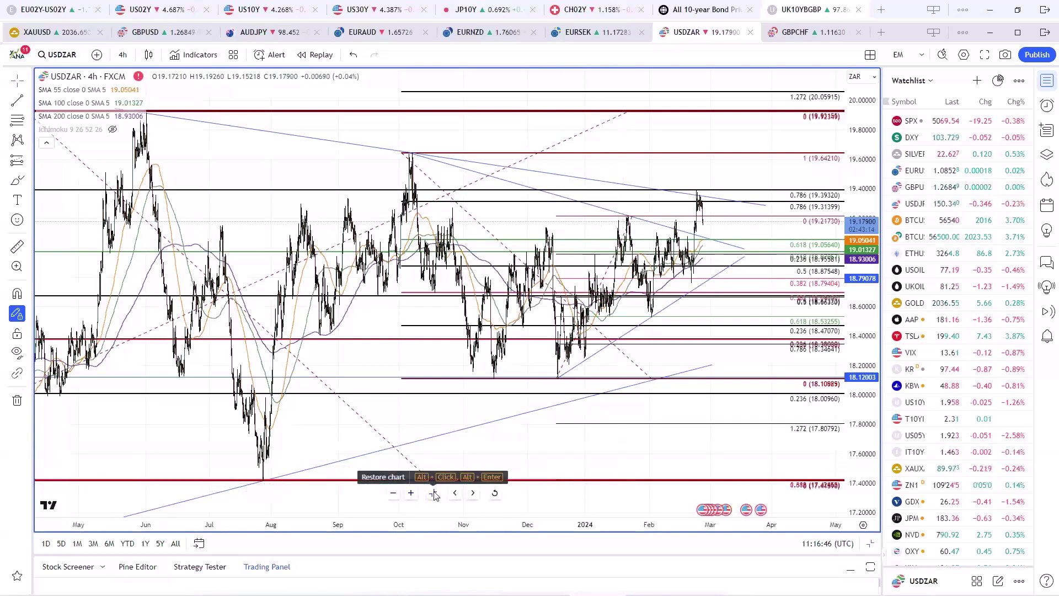
pyautogui.hotkey('alt', 'Return')
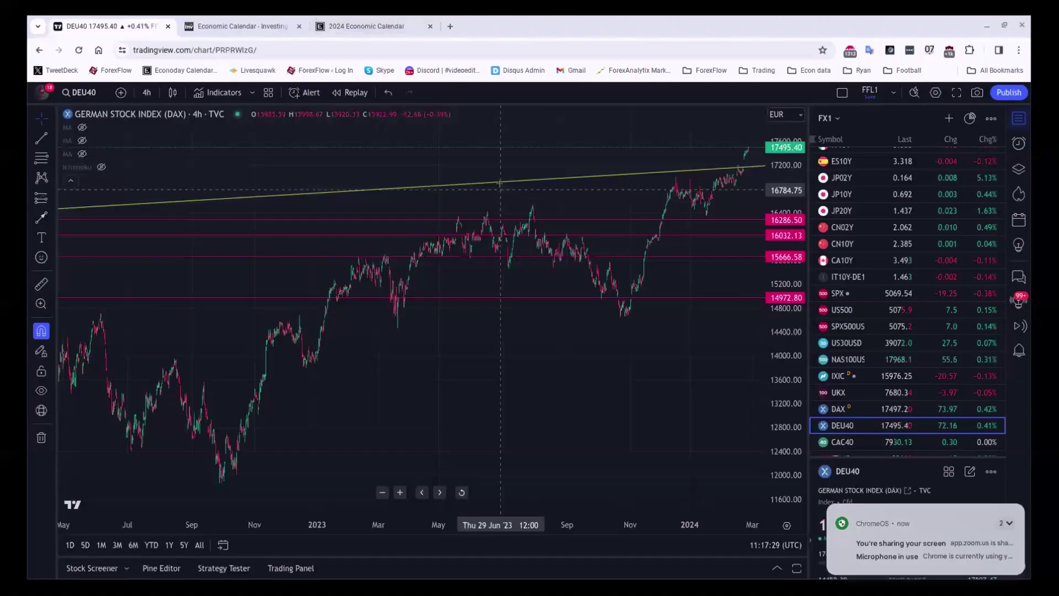
# View the DAX chart on daily candles, zoomed out, then on weekly candles
pyautogui.scroll(-2, 500, 185)
pyautogui.click(146, 92)
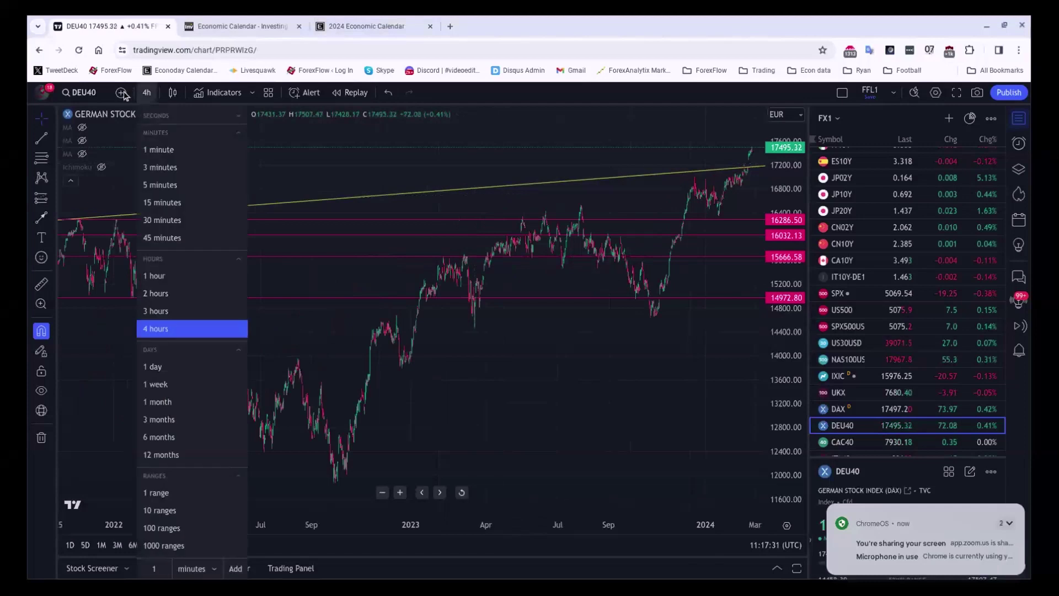
pyautogui.click(162, 366)
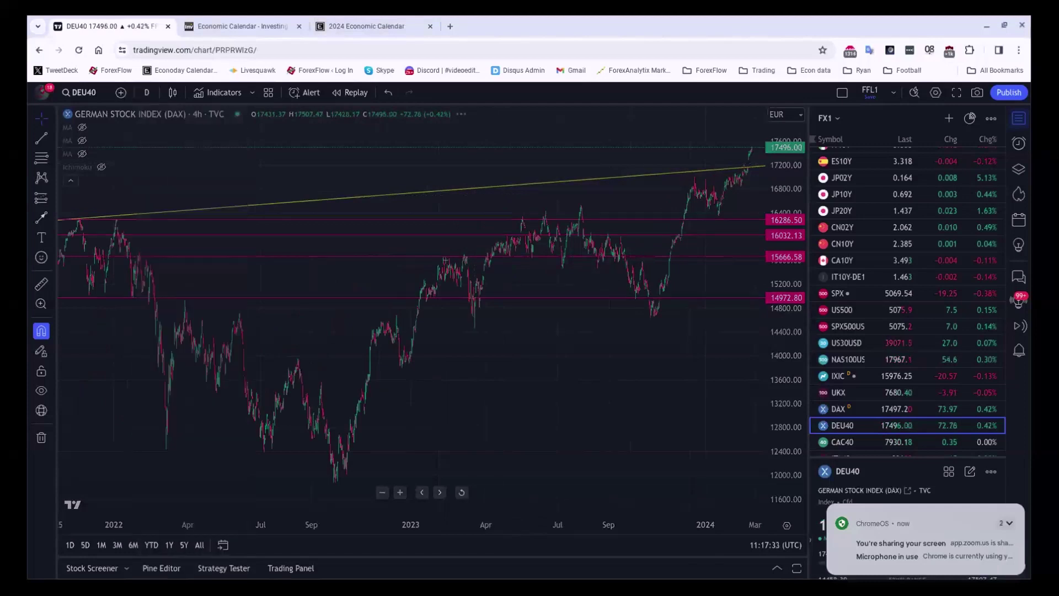
pyautogui.scroll(-3, 484, 251)
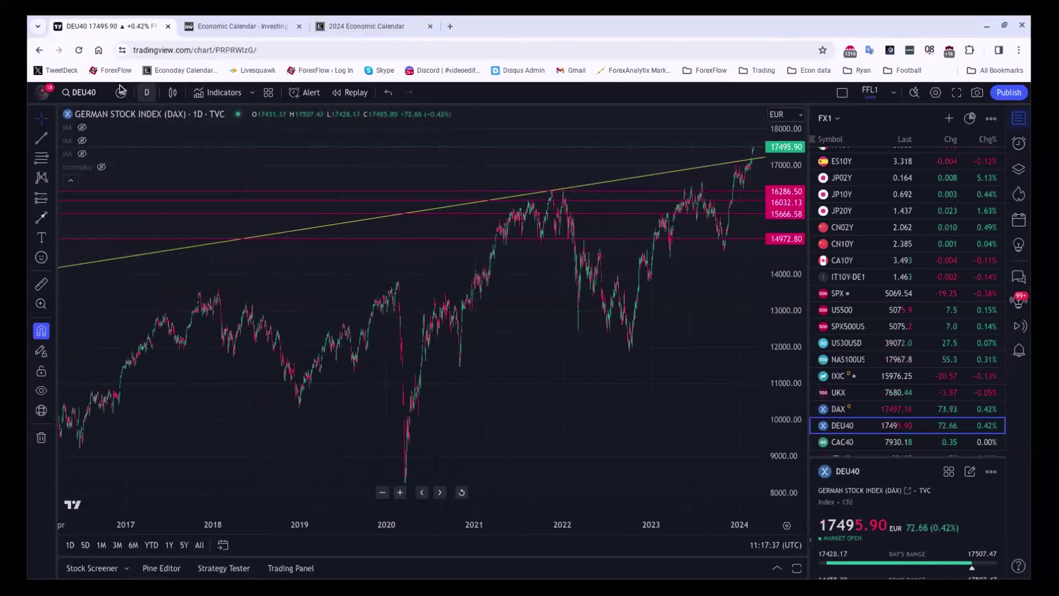
pyautogui.scroll(-2, 440, 264)
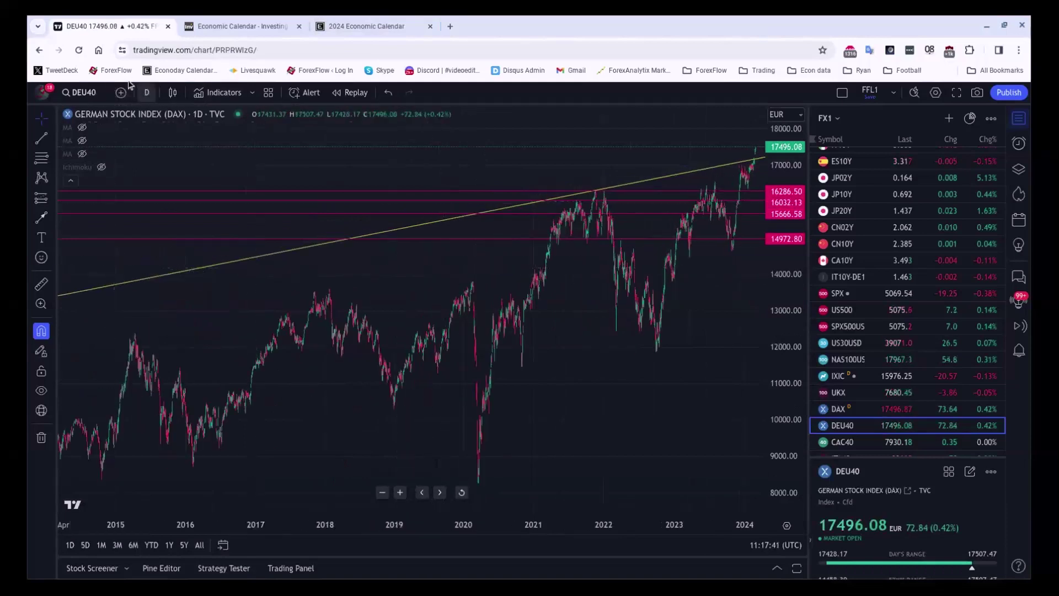
pyautogui.click(146, 92)
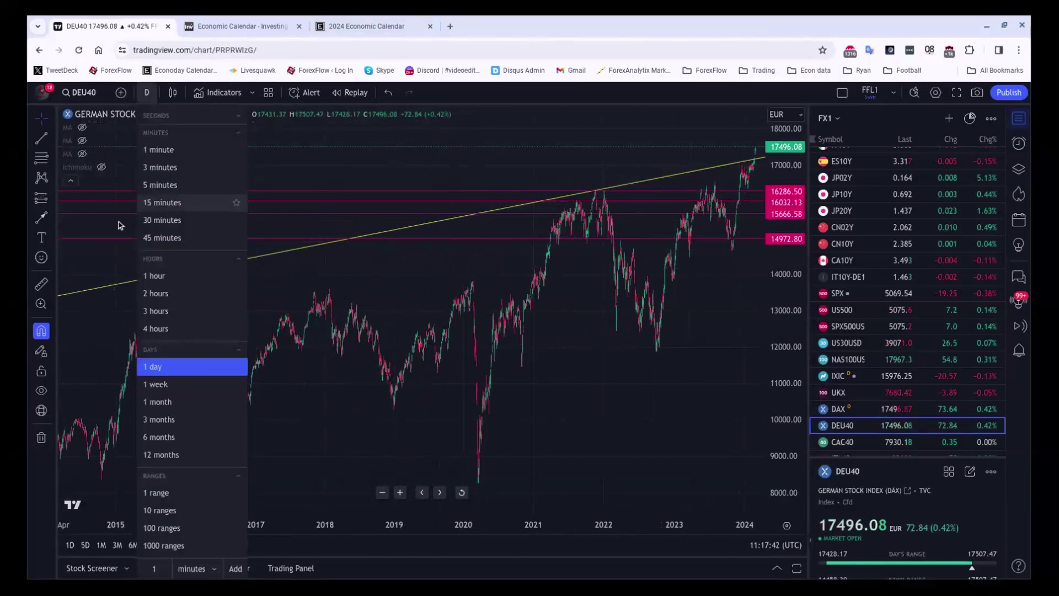
pyautogui.click(160, 385)
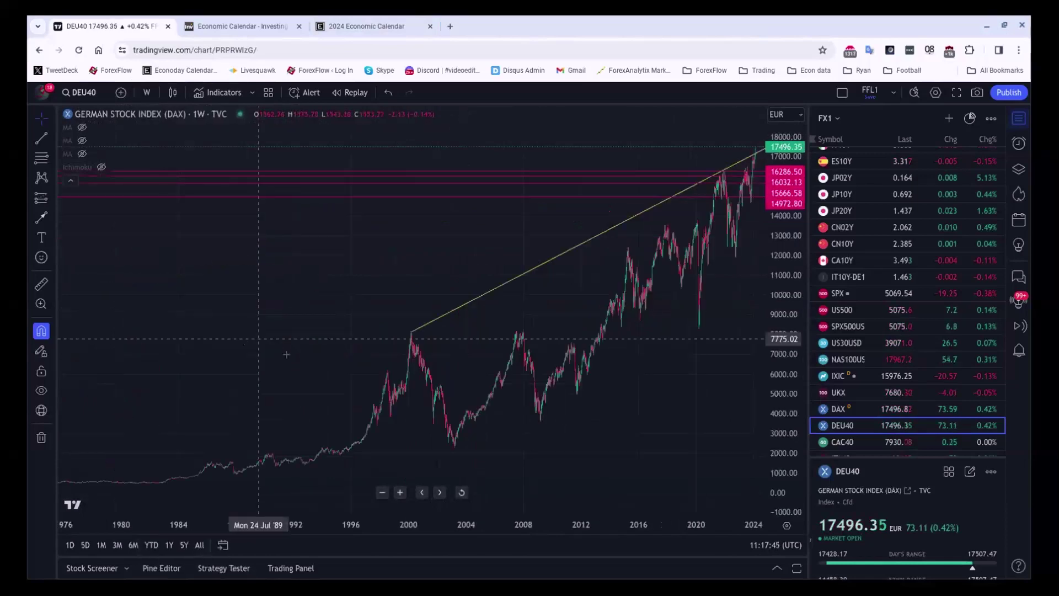
# Zoom back in and set the DAX chart to the 1-hour interval
pyautogui.scroll(5, 373, 368)
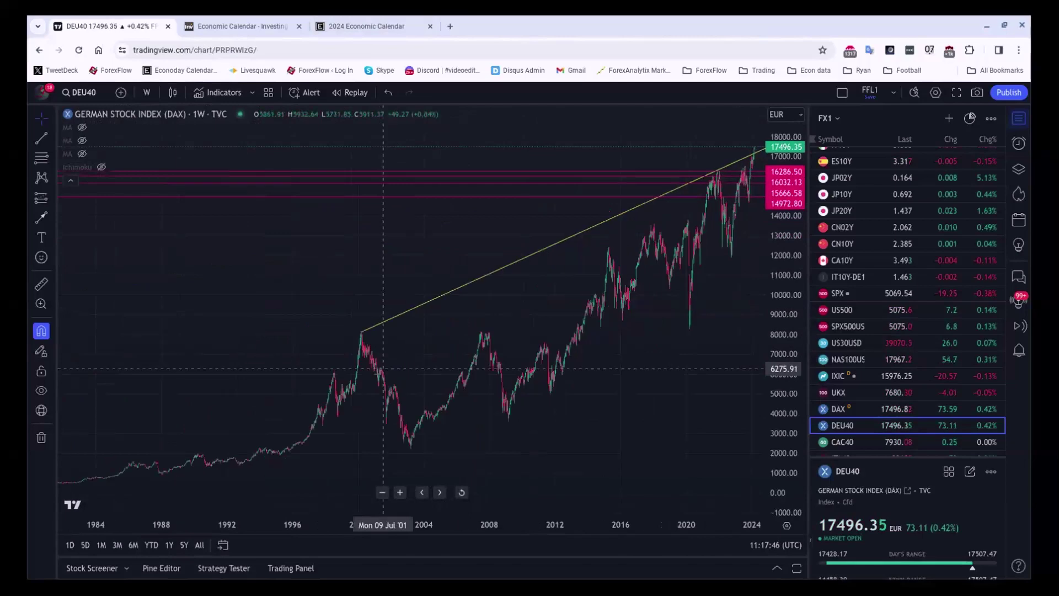
pyautogui.scroll(6, 395, 387)
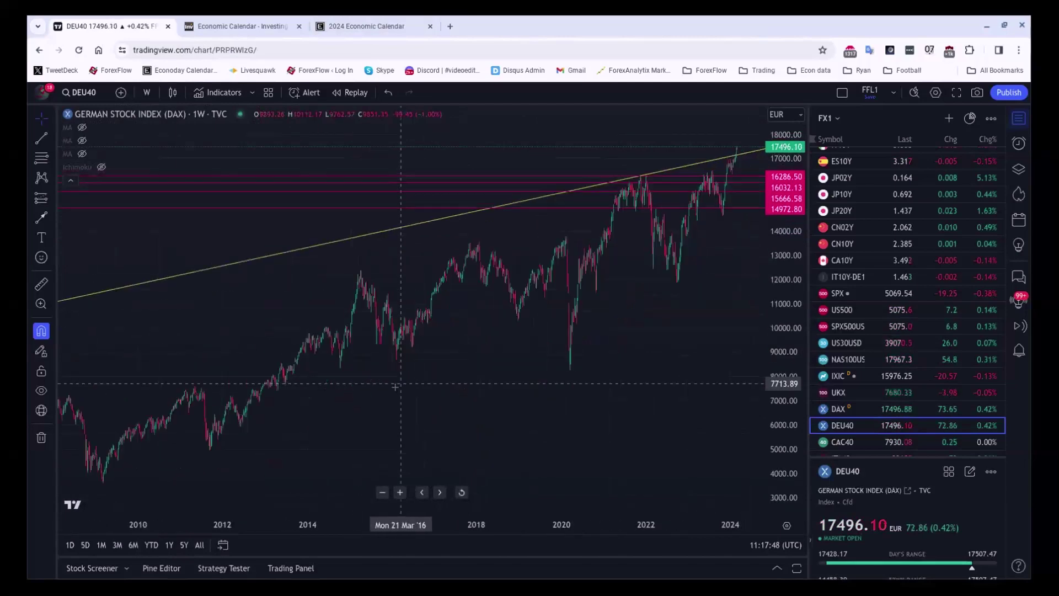
pyautogui.scroll(2, 395, 387)
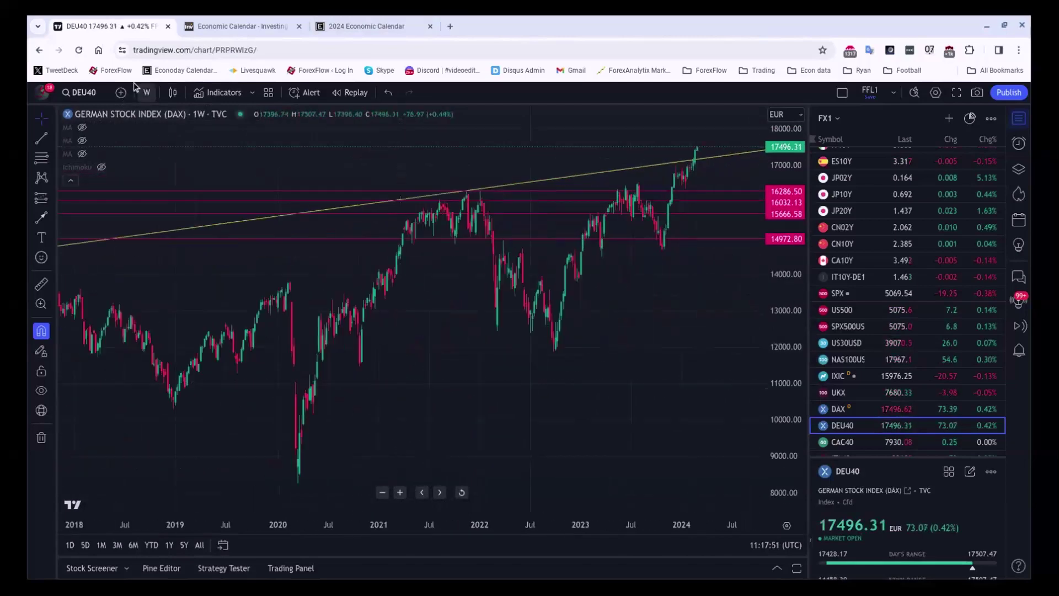
pyautogui.click(147, 92)
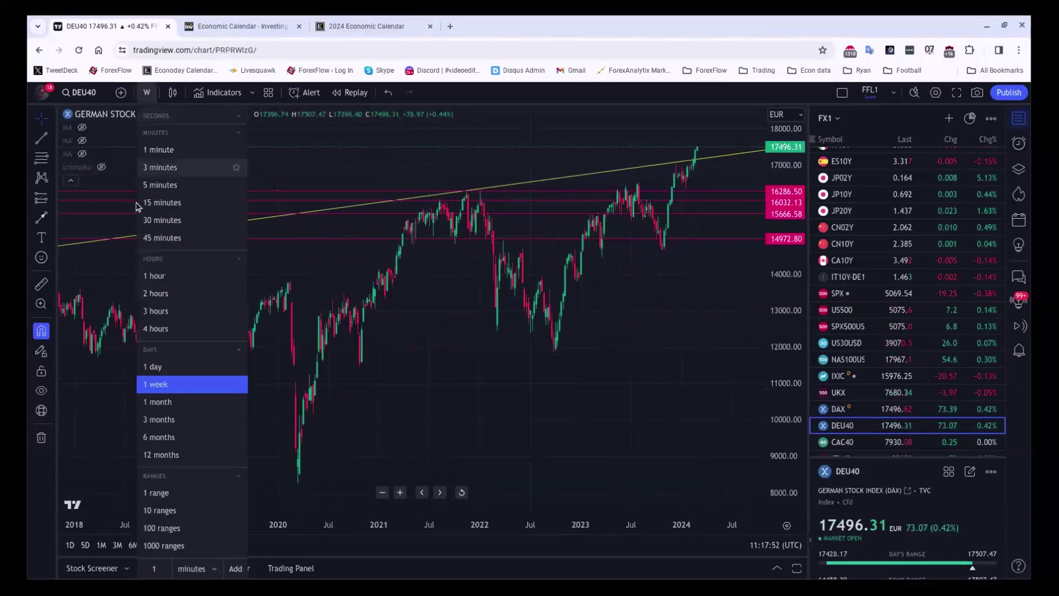
pyautogui.click(159, 274)
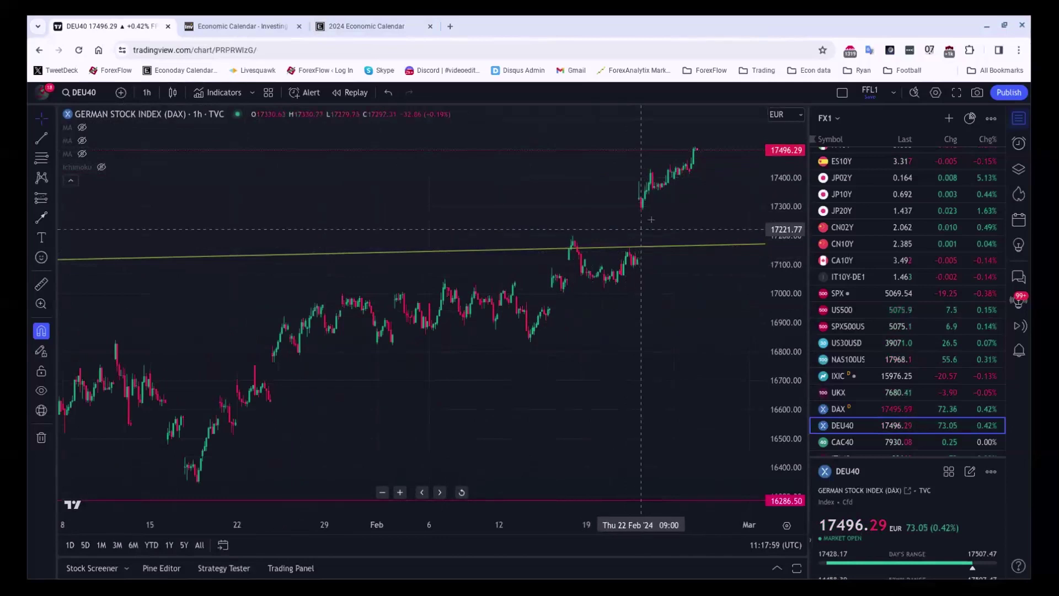
pyautogui.scroll(2, 656, 194)
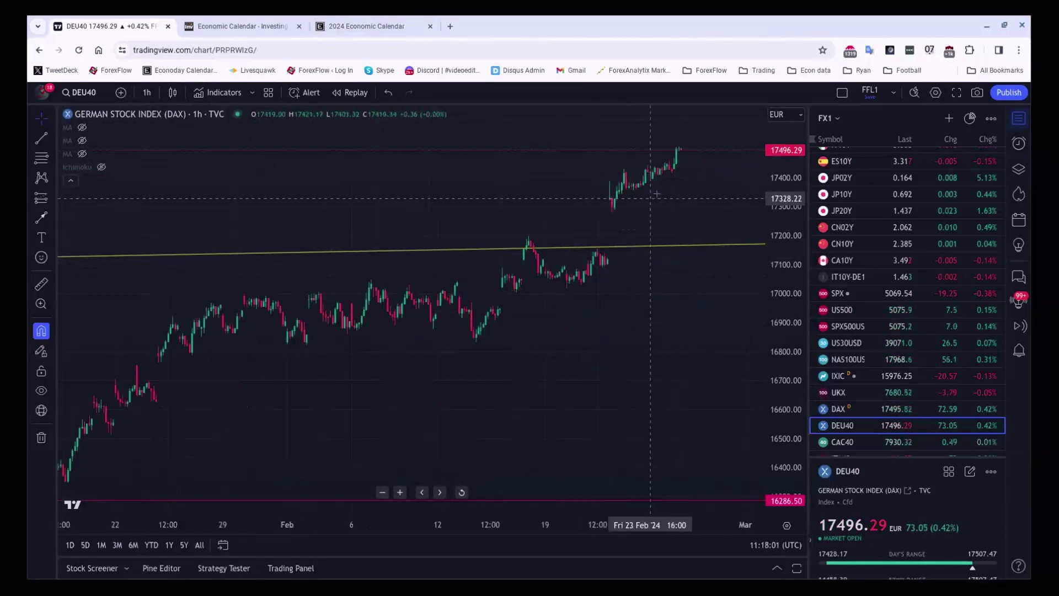